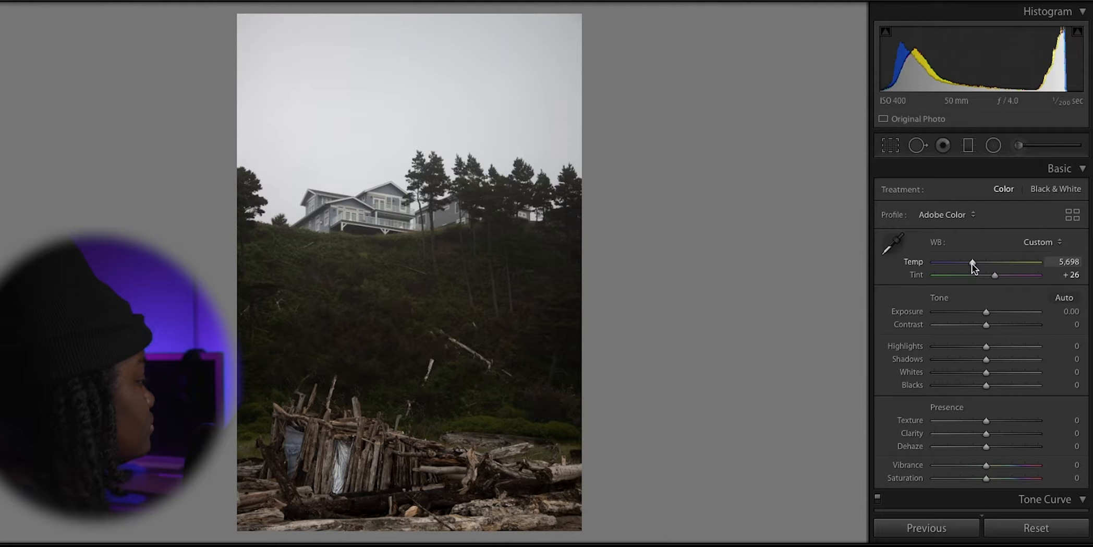
# Try lowering the tint to +24 and undo the change
pyautogui.scroll(-2, 973, 266)
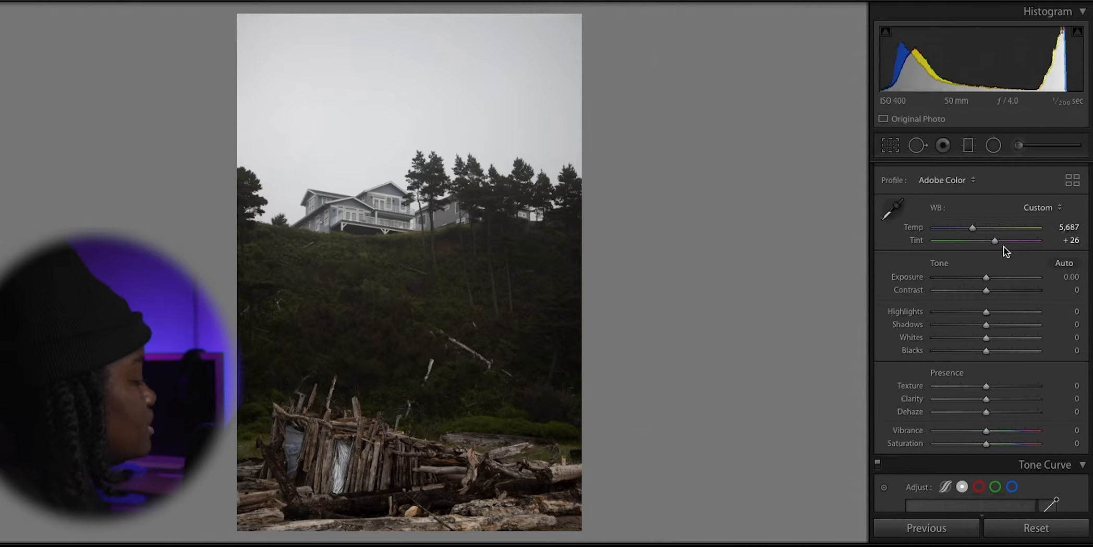
pyautogui.moveTo(994, 240)
pyautogui.mouseDown()
pyautogui.moveTo(1020, 243)
pyautogui.moveTo(970, 241)
pyautogui.moveTo(993, 241)
pyautogui.mouseUp()
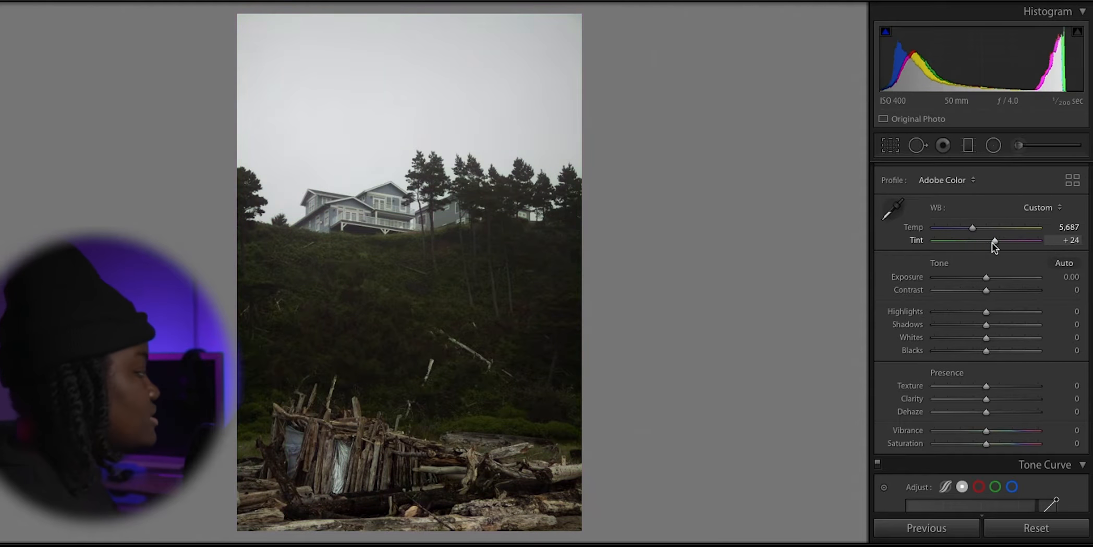
pyautogui.hotkey('ctrl', 'z')
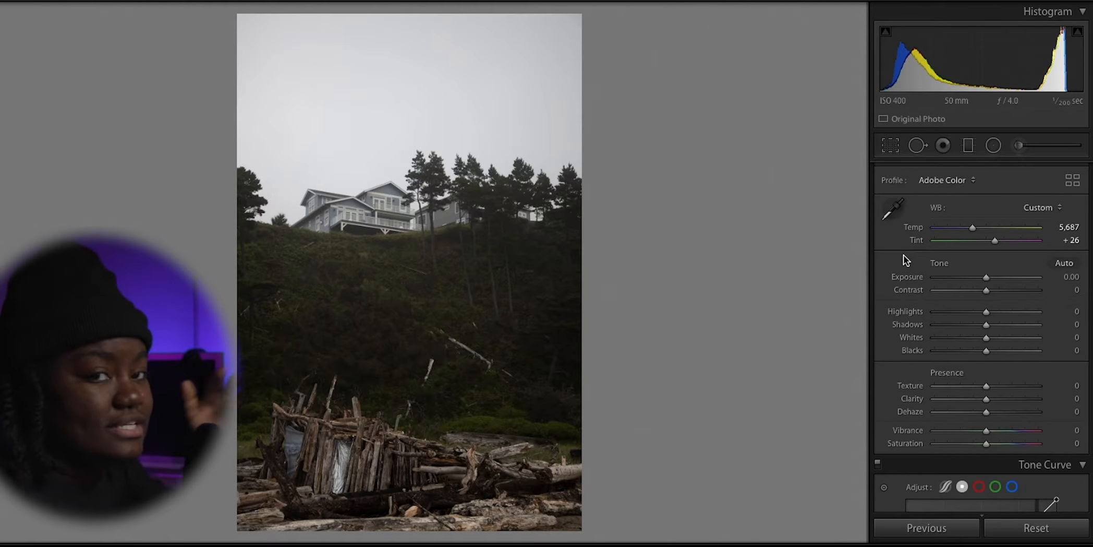
# Try darkening the photo with an exposure of −2.95, and raise the exposure again to compare the brighter look
pyautogui.doubleClick(992, 279)
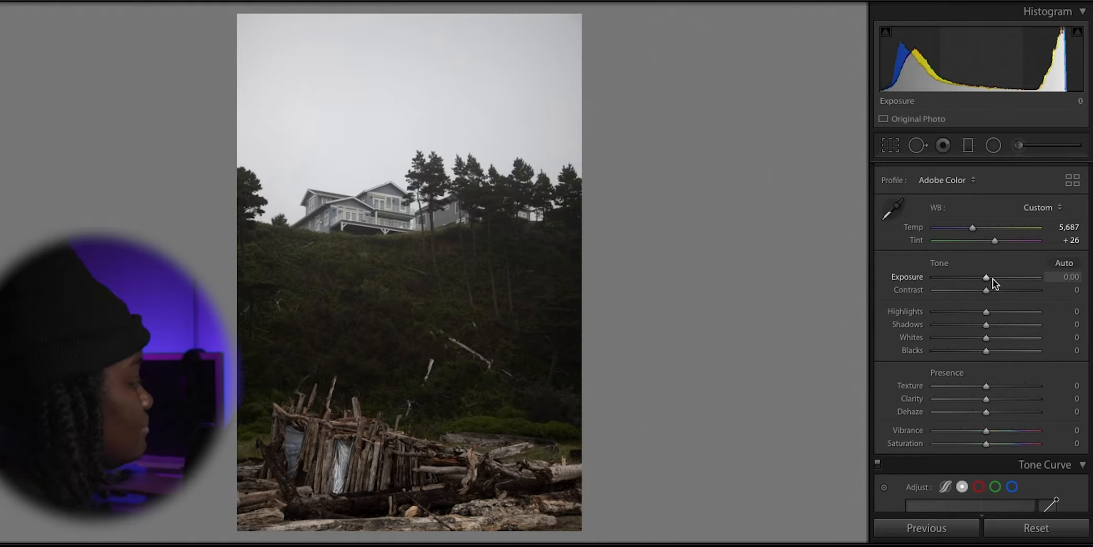
pyautogui.moveTo(986, 277); pyautogui.dragTo(957, 281)
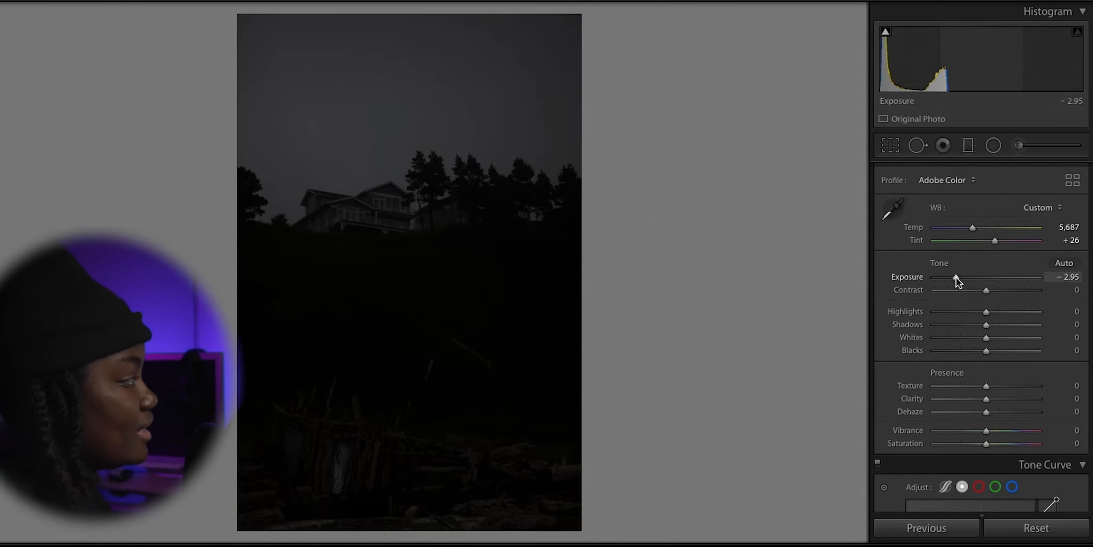
pyautogui.moveTo(956, 277); pyautogui.dragTo(1051, 277)
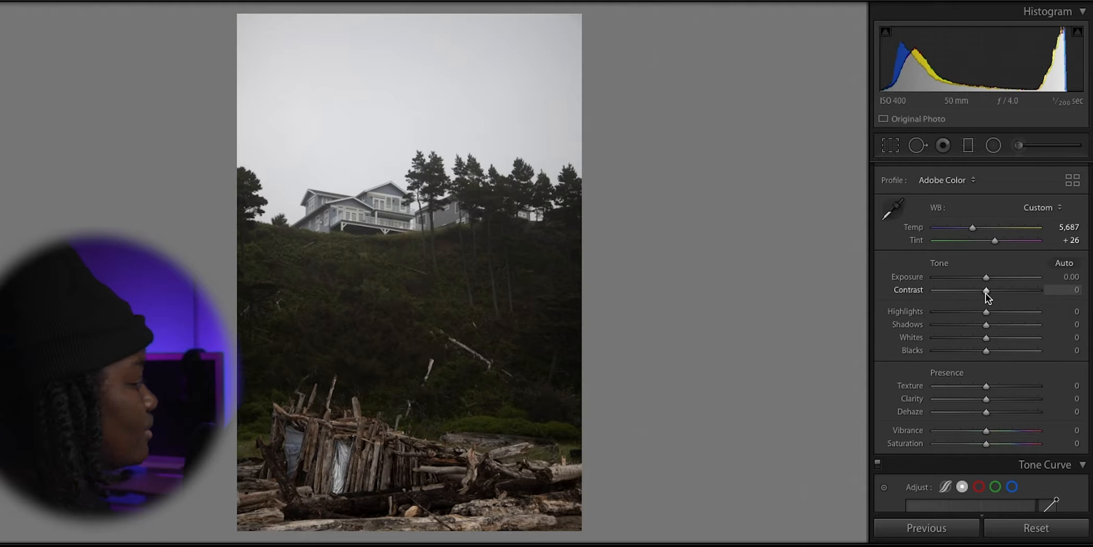
# Compare the photo with contrast at −100 and −22, and set the contrast to +6
pyautogui.moveTo(986, 293); pyautogui.dragTo(910, 292)
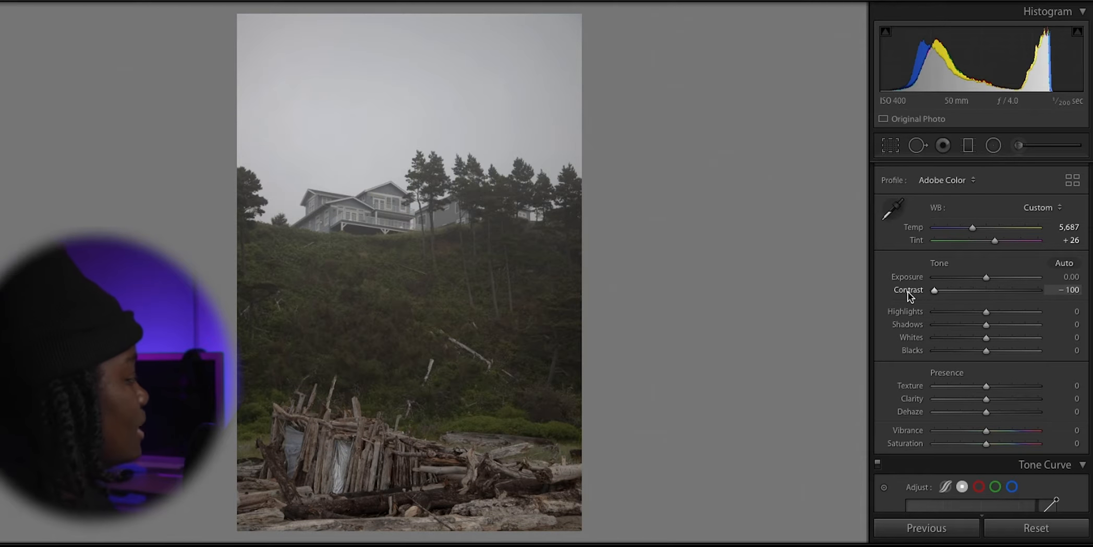
pyautogui.moveTo(909, 295); pyautogui.dragTo(975, 292)
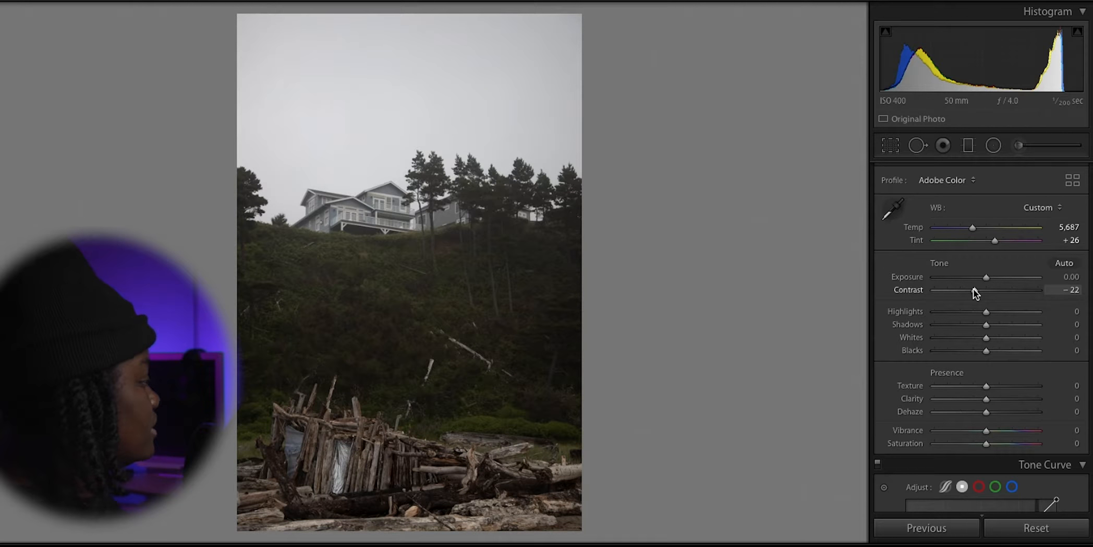
pyautogui.moveTo(974, 290); pyautogui.dragTo(991, 297)
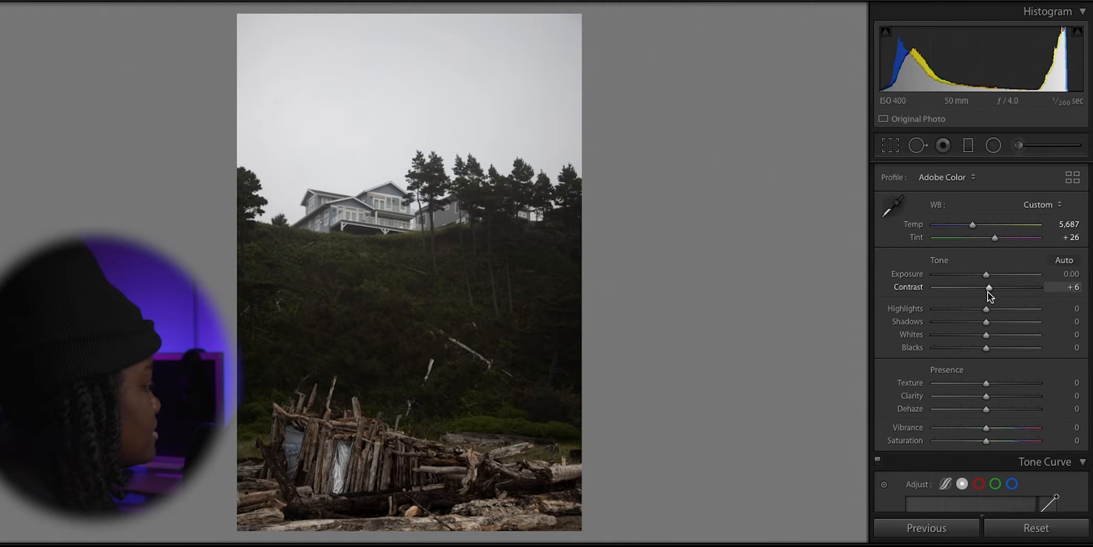
# Test the highlights at +95, reset them, and set the highlights to −6
pyautogui.scroll(-3, 897, 286)
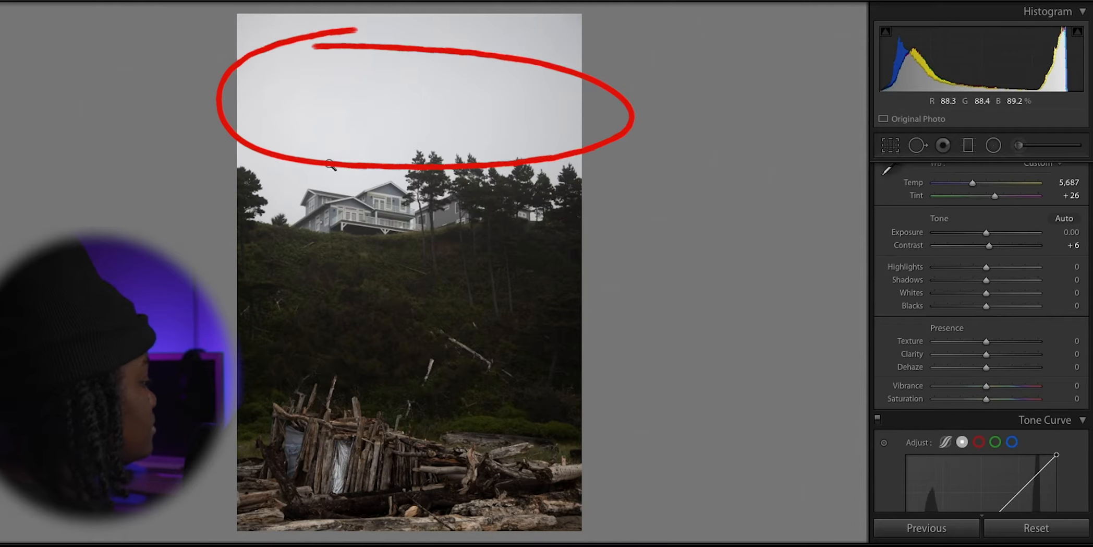
pyautogui.moveTo(986, 267); pyautogui.dragTo(1036, 289)
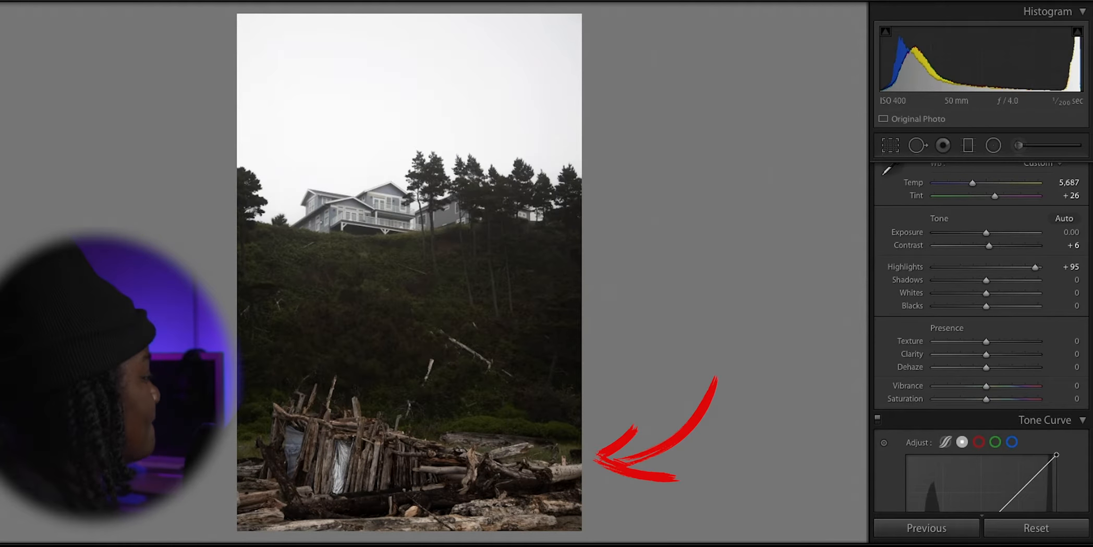
pyautogui.doubleClick(1035, 268)
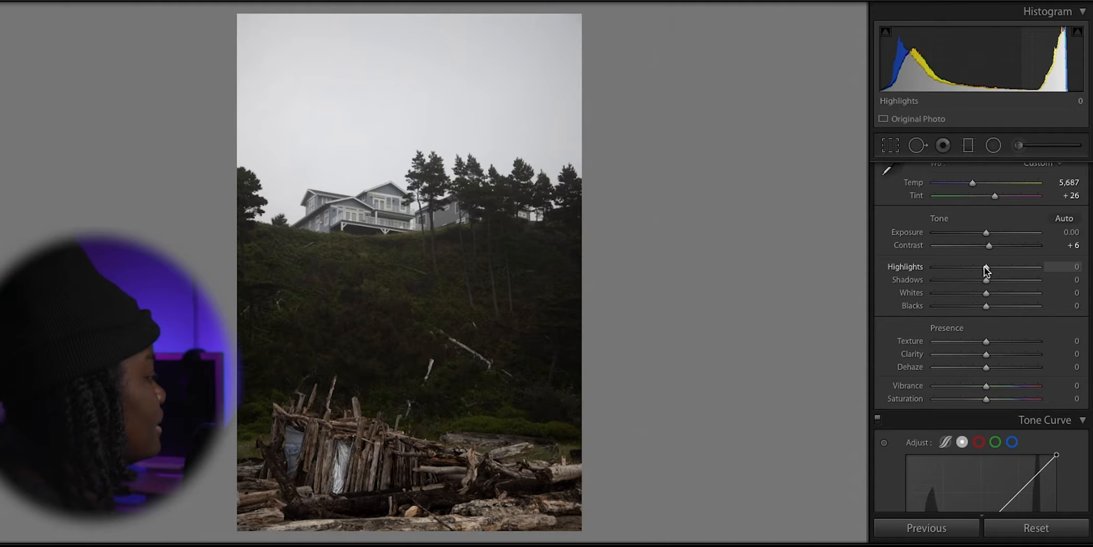
pyautogui.moveTo(985, 267); pyautogui.dragTo(981, 268)
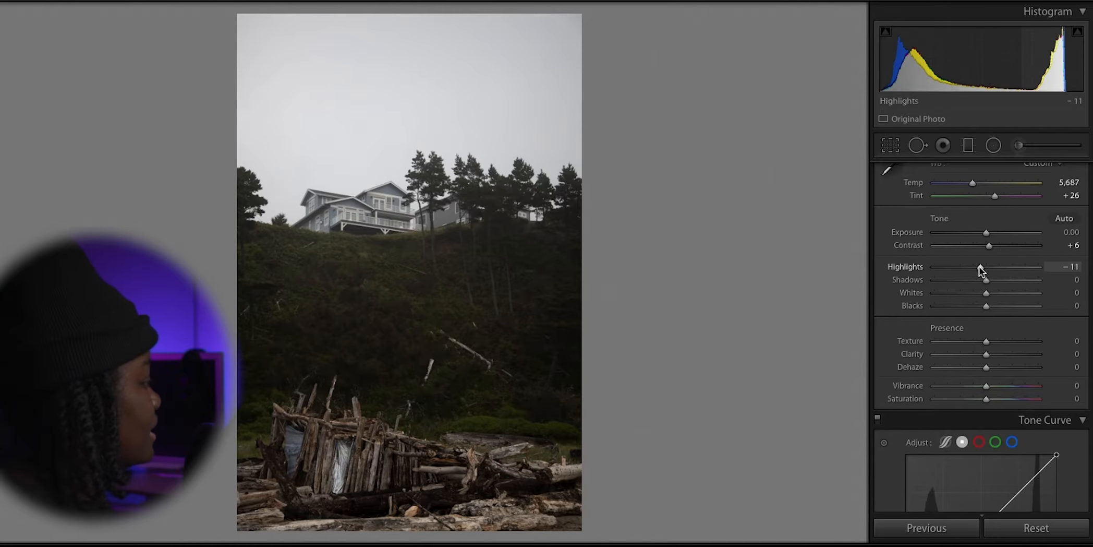
pyautogui.moveTo(980, 270); pyautogui.dragTo(984, 269)
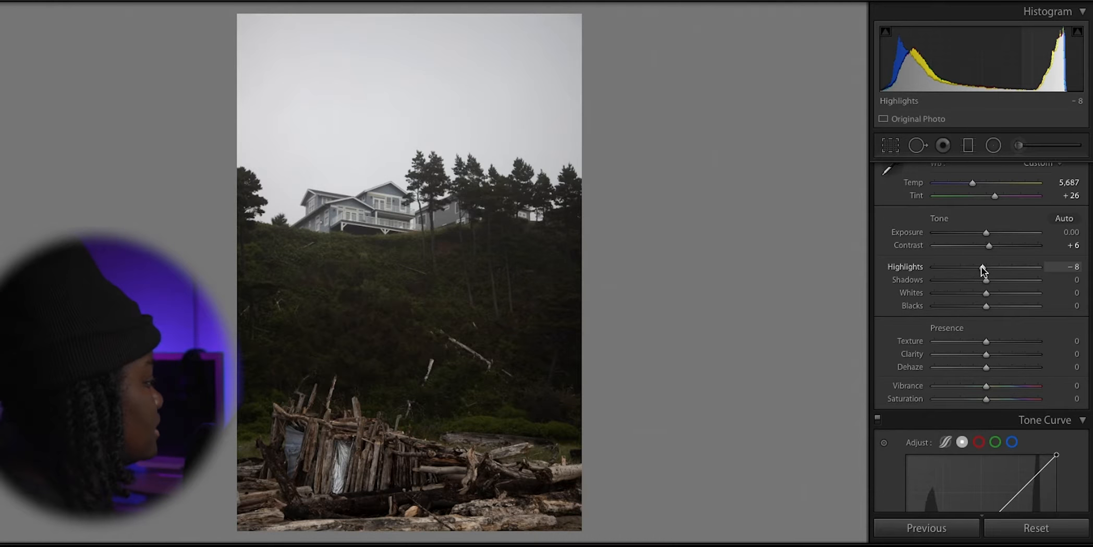
pyautogui.moveTo(982, 267); pyautogui.dragTo(984, 267)
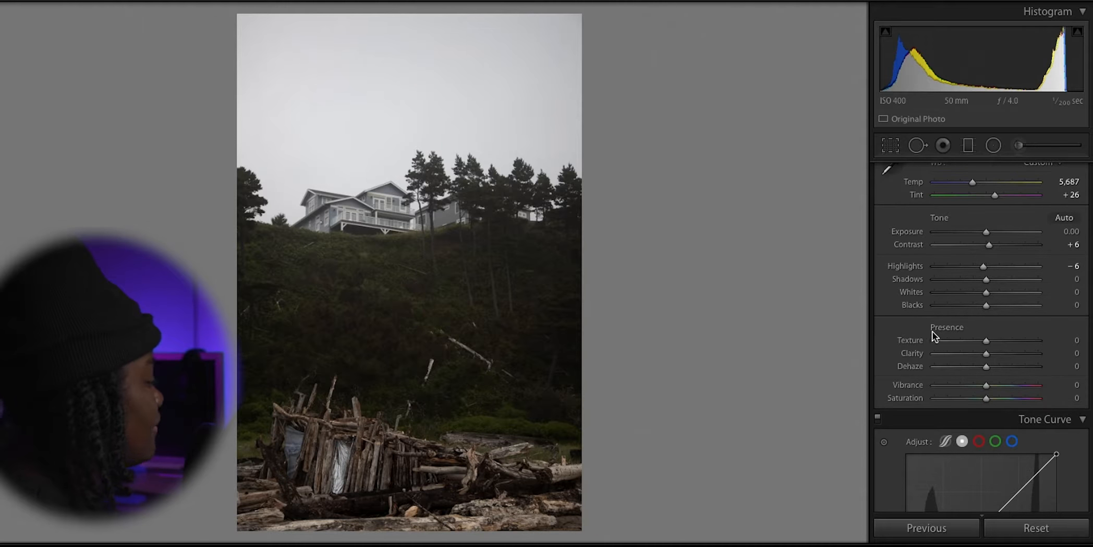
# Compare the shadows at −100 and +100, checking the hillside up close, and set the shadows to +14
pyautogui.scroll(-1, 908, 327)
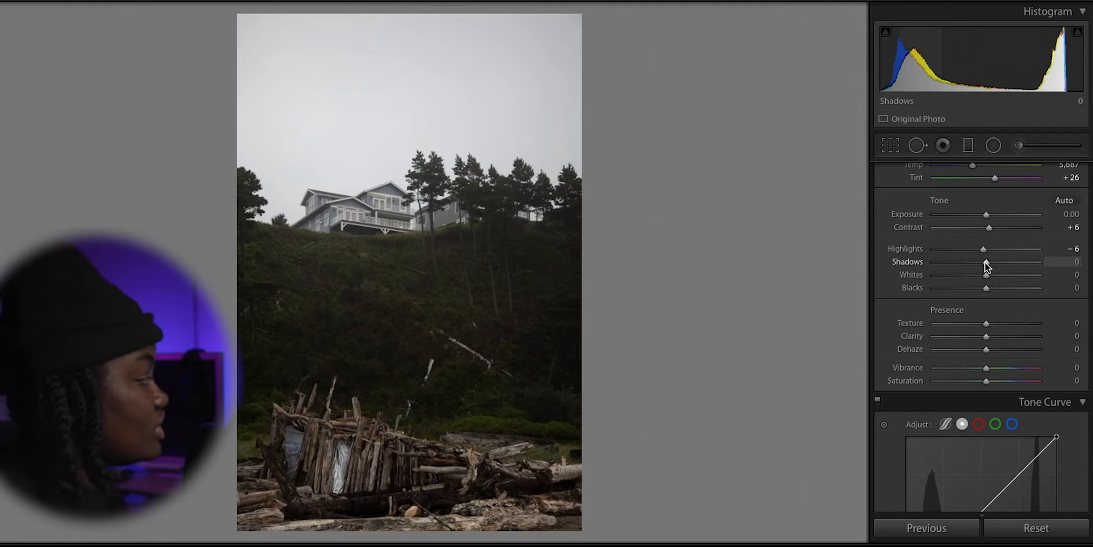
pyautogui.moveTo(985, 262); pyautogui.dragTo(899, 266)
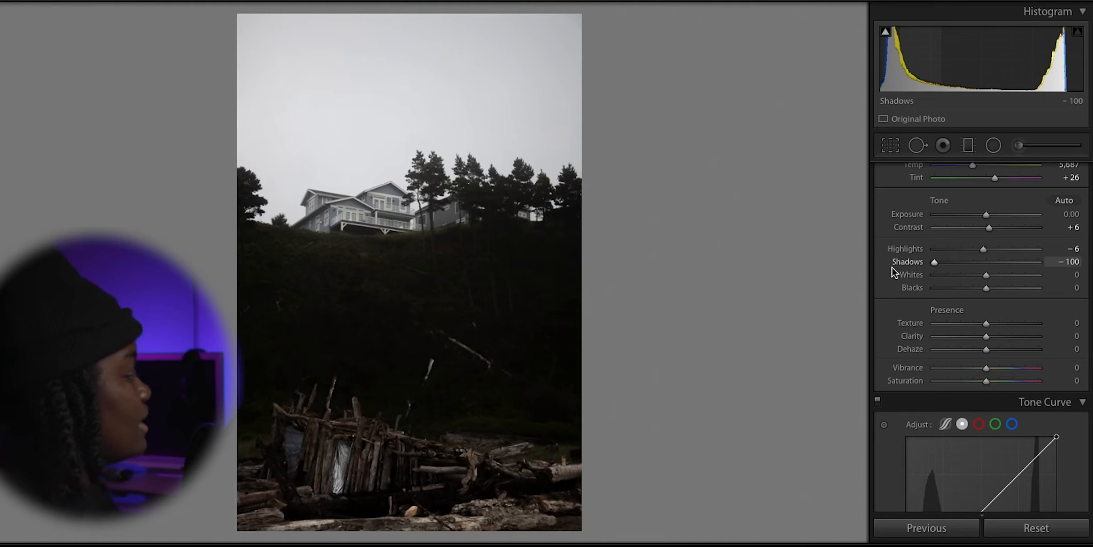
pyautogui.moveTo(934, 262); pyautogui.dragTo(1065, 266)
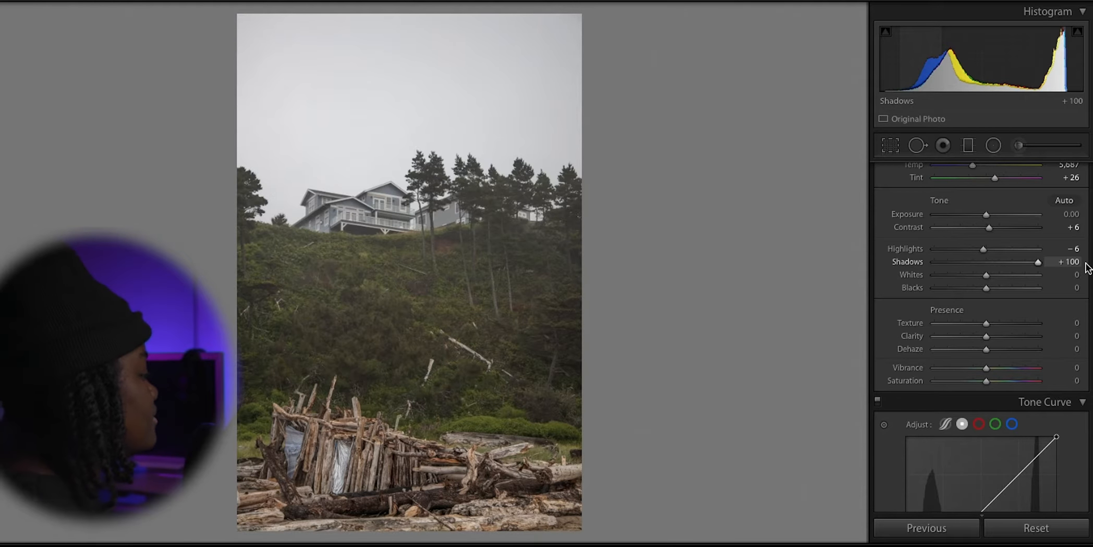
pyautogui.scroll(-1, 965, 282)
pyautogui.click(470, 317)
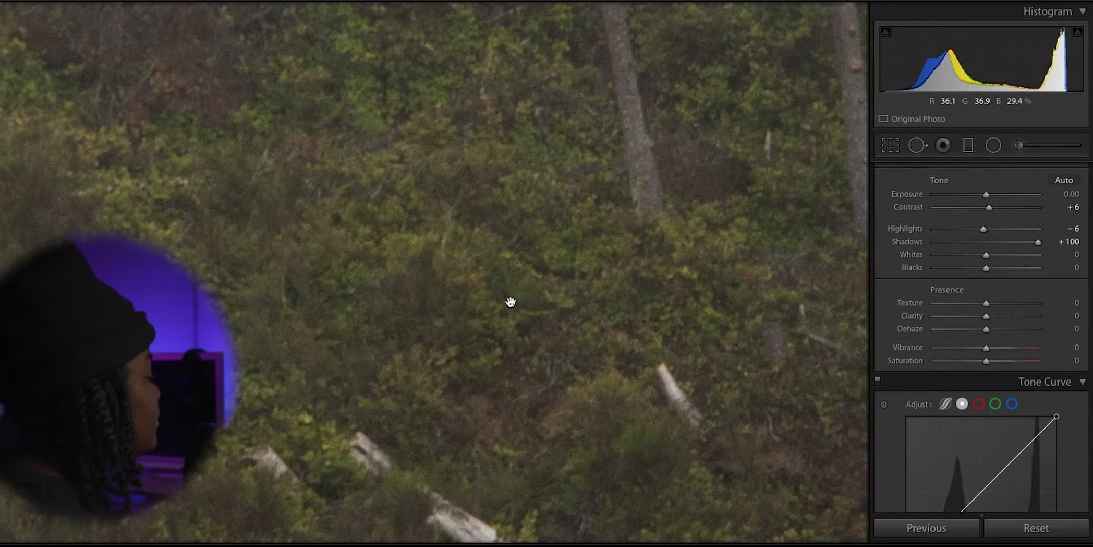
pyautogui.click(464, 272)
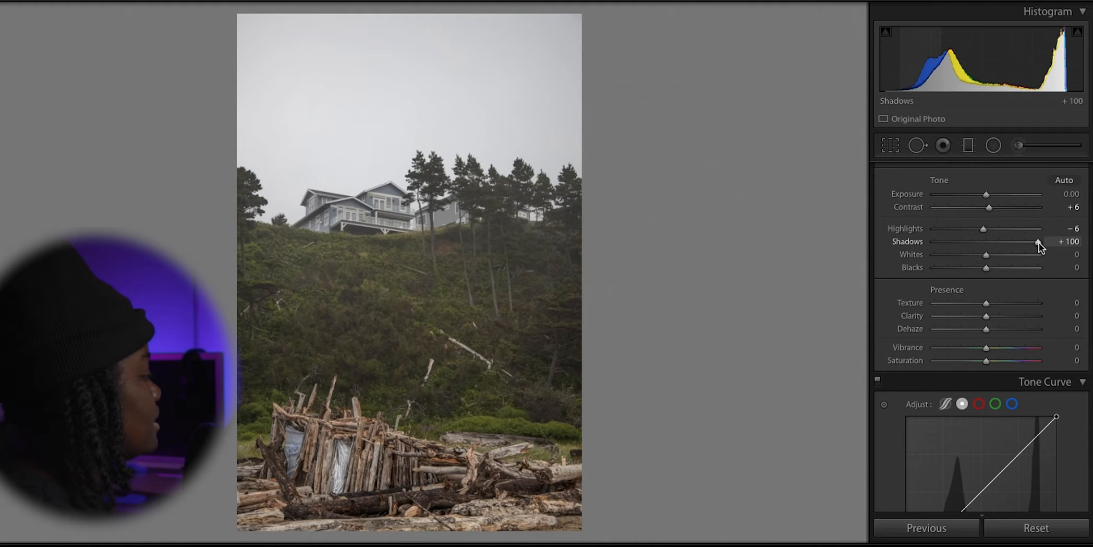
pyautogui.moveTo(1036, 243); pyautogui.dragTo(991, 244)
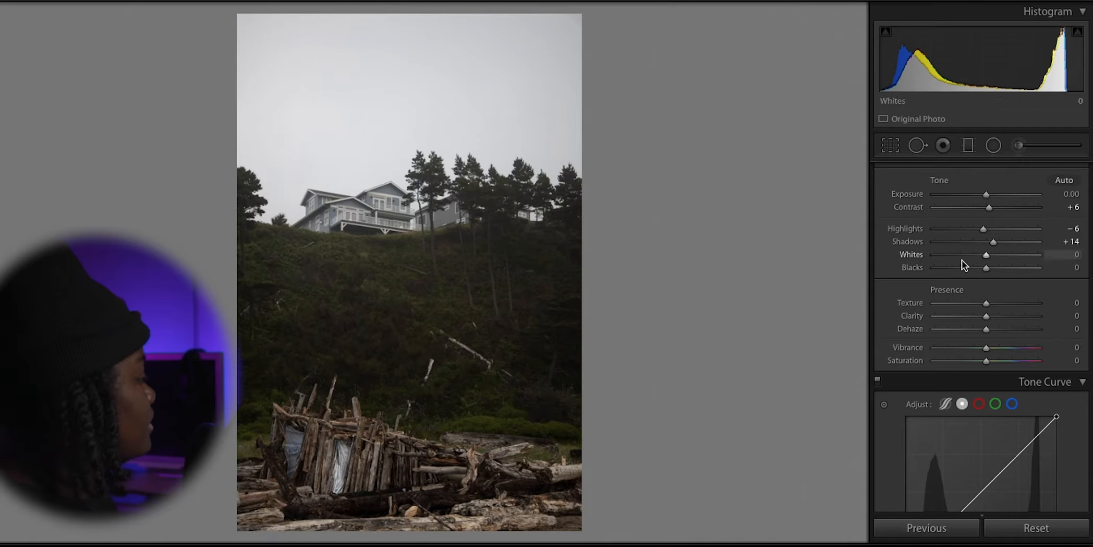
# Set the whites to −2 and the blacks to +5
pyautogui.moveTo(977, 258)
pyautogui.mouseDown()
pyautogui.moveTo(891, 258)
pyautogui.moveTo(1089, 260)
pyautogui.moveTo(985, 254)
pyautogui.mouseUp()
pyautogui.scroll(-1, 984, 253)
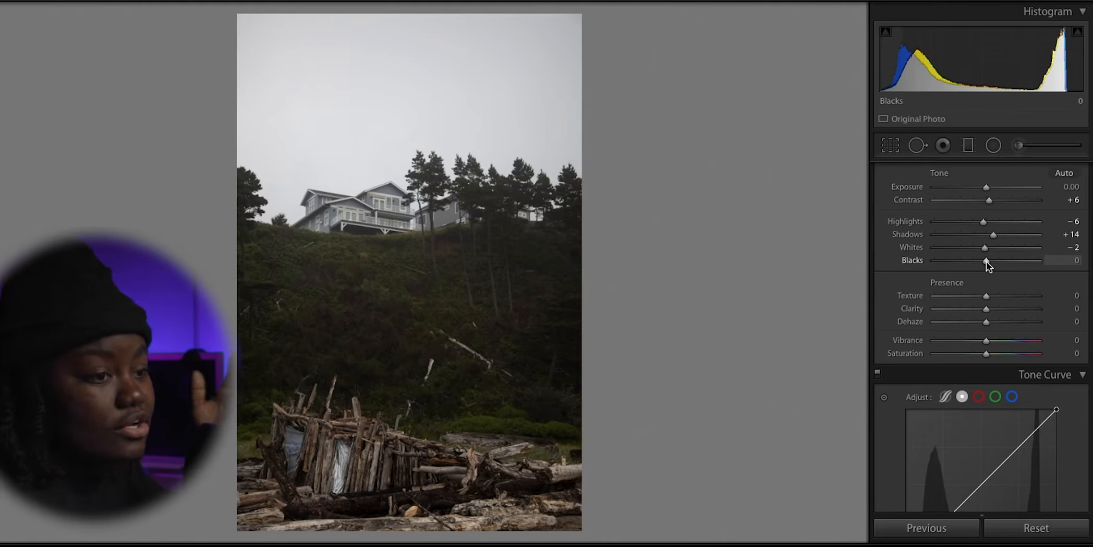
pyautogui.moveTo(987, 260)
pyautogui.mouseDown()
pyautogui.moveTo(899, 270)
pyautogui.moveTo(1064, 269)
pyautogui.moveTo(967, 264)
pyautogui.moveTo(990, 269)
pyautogui.mouseUp()
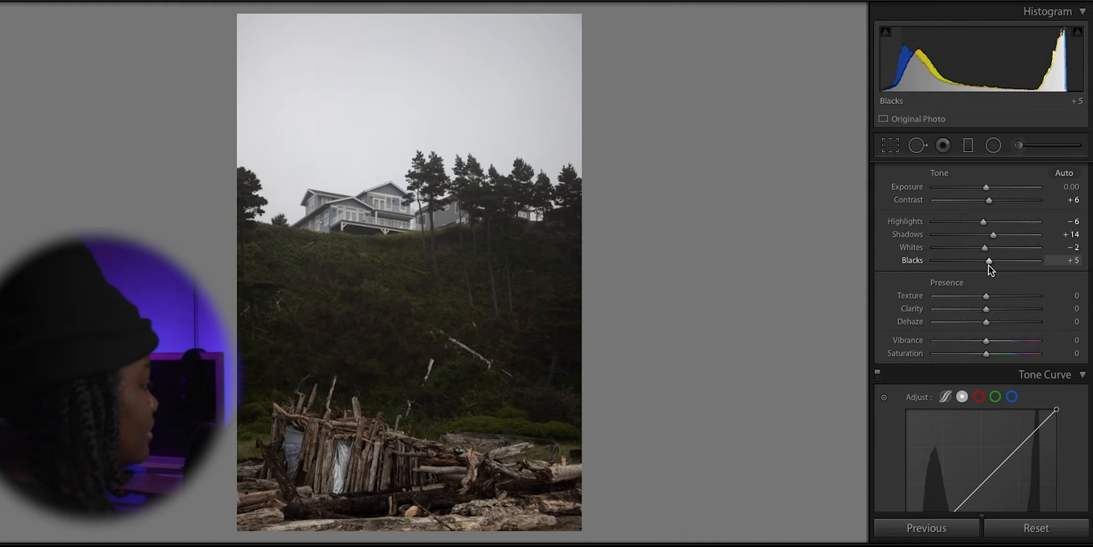
pyautogui.scroll(2, 892, 294)
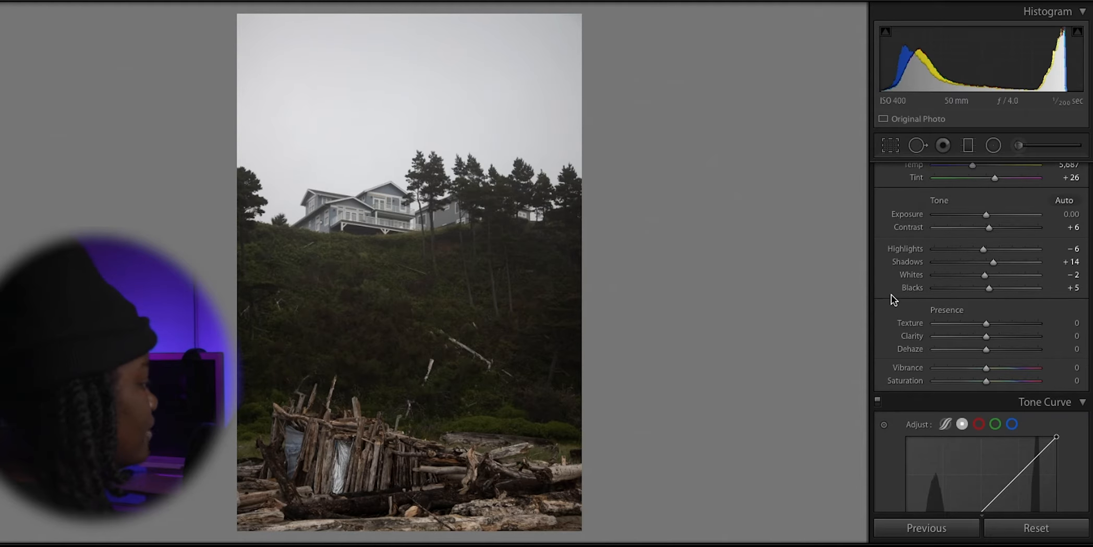
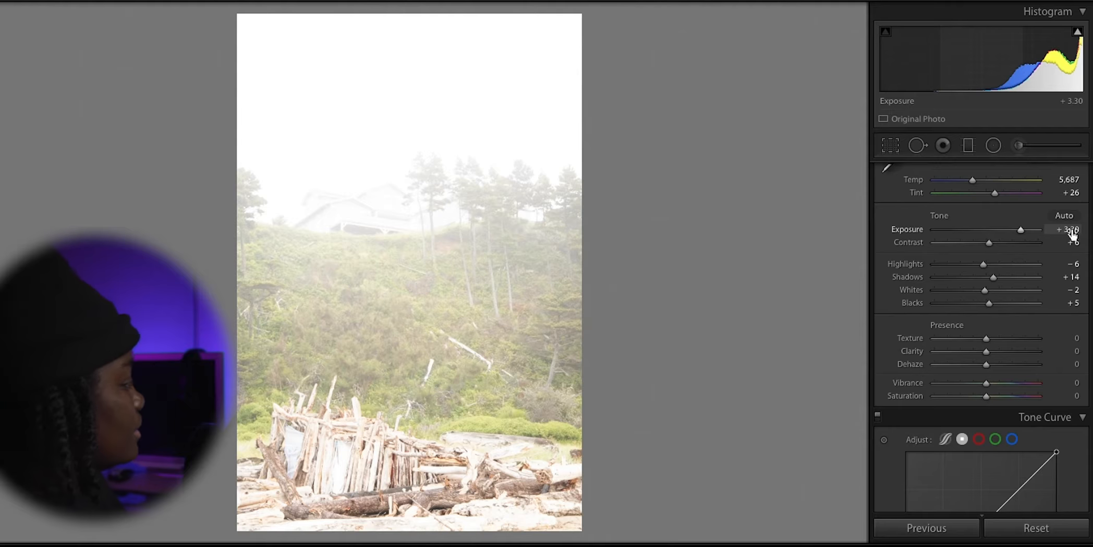
# Set the exposure back to 0 by entering the value directly
pyautogui.click(1073, 230)
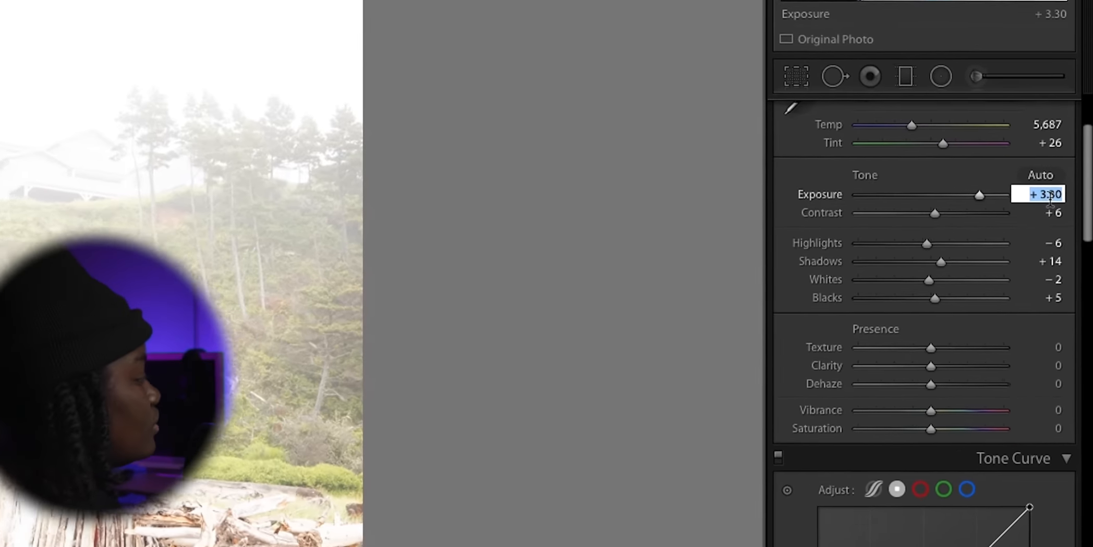
pyautogui.write('0')
pyautogui.press('Return')
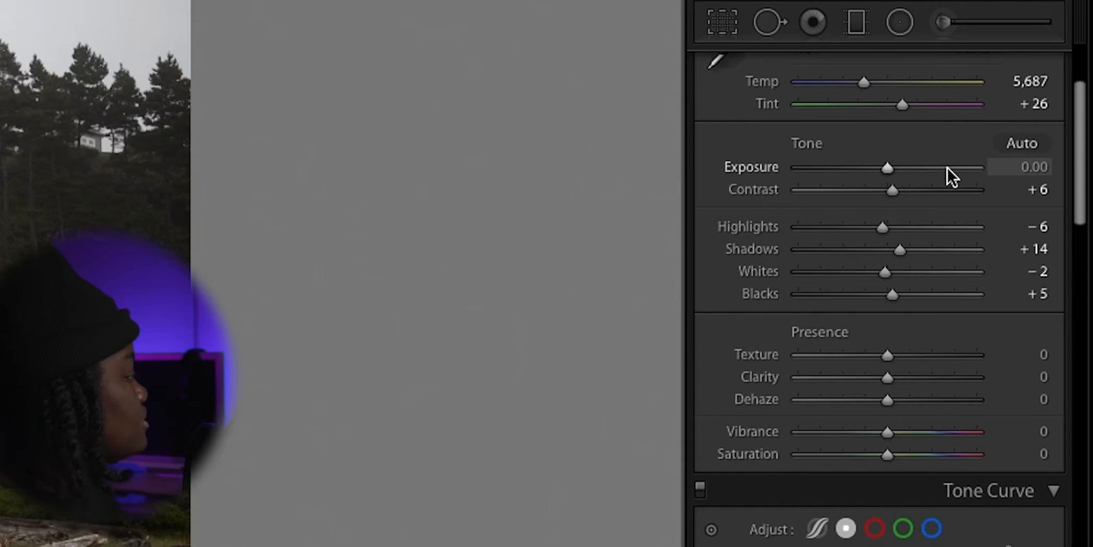
# Try the exposure at +3.35 and +1.95, resetting it to 0.00 after each trial
pyautogui.click(947, 168)
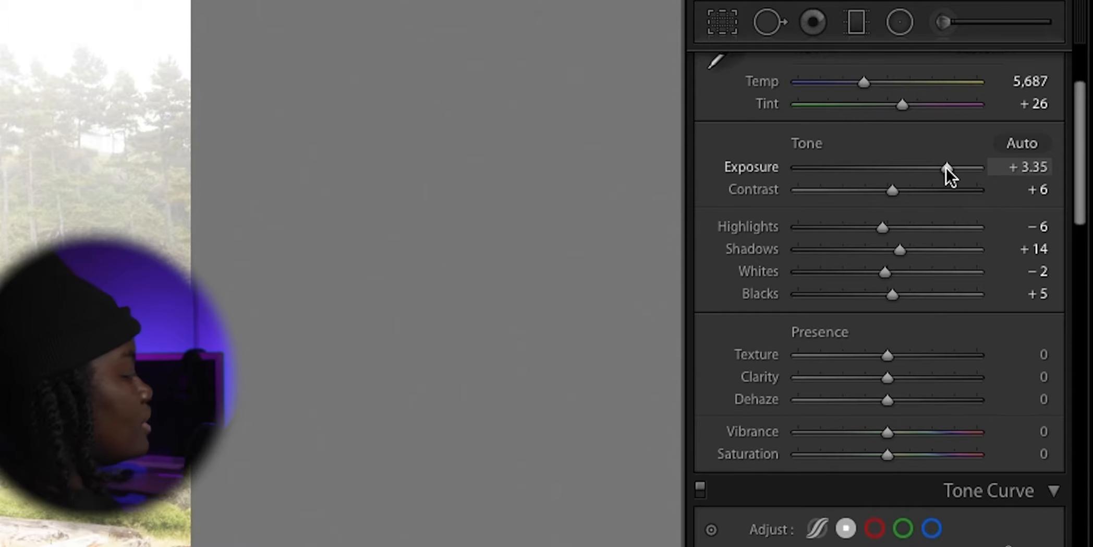
pyautogui.doubleClick(947, 168)
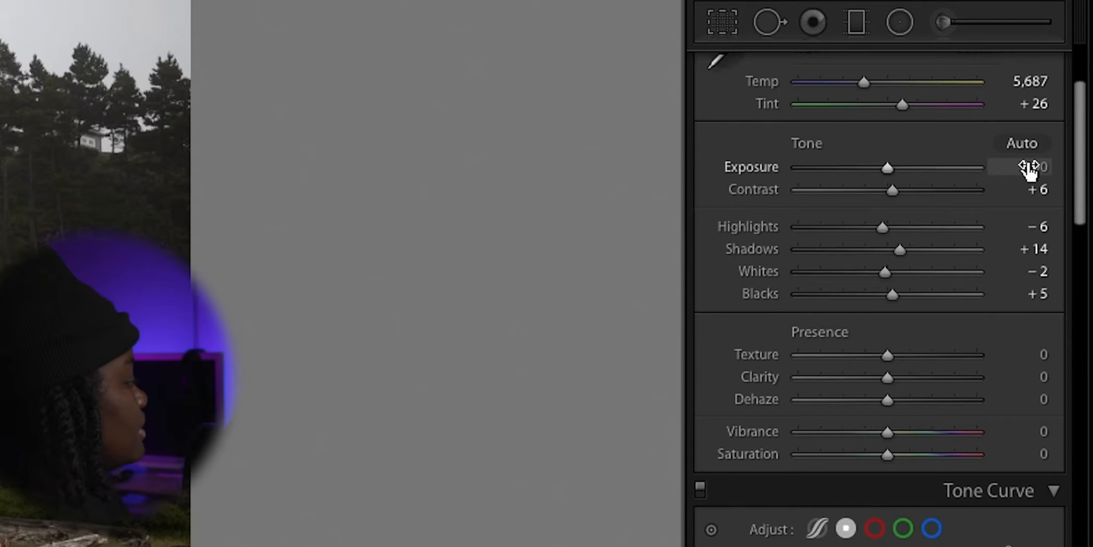
pyautogui.moveTo(1038, 170)
pyautogui.mouseDown()
pyautogui.moveTo(960, 170)
pyautogui.moveTo(1089, 170)
pyautogui.moveTo(1004, 169)
pyautogui.moveTo(1018, 166)
pyautogui.mouseUp()
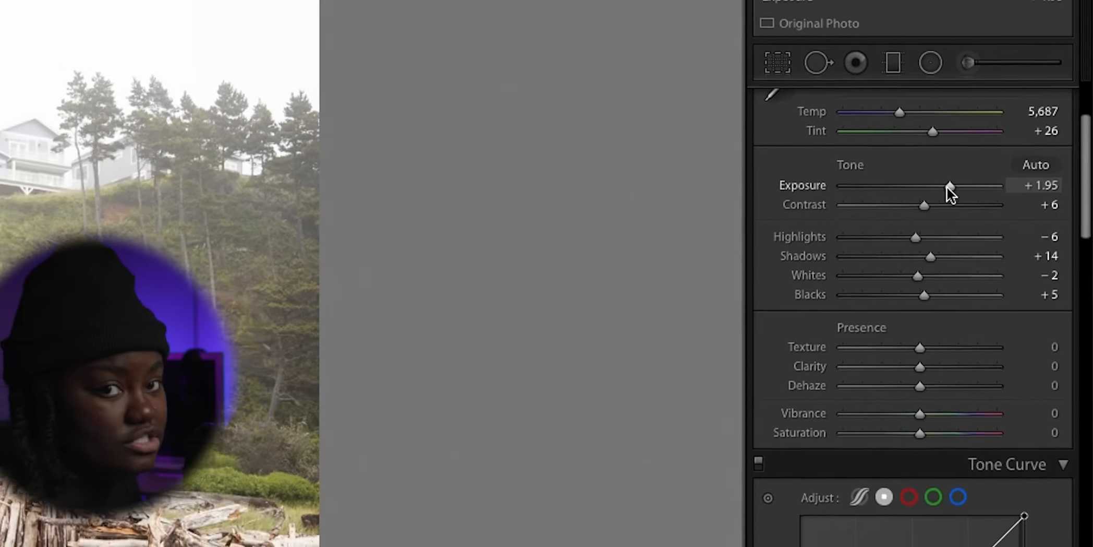
pyautogui.doubleClick(948, 185)
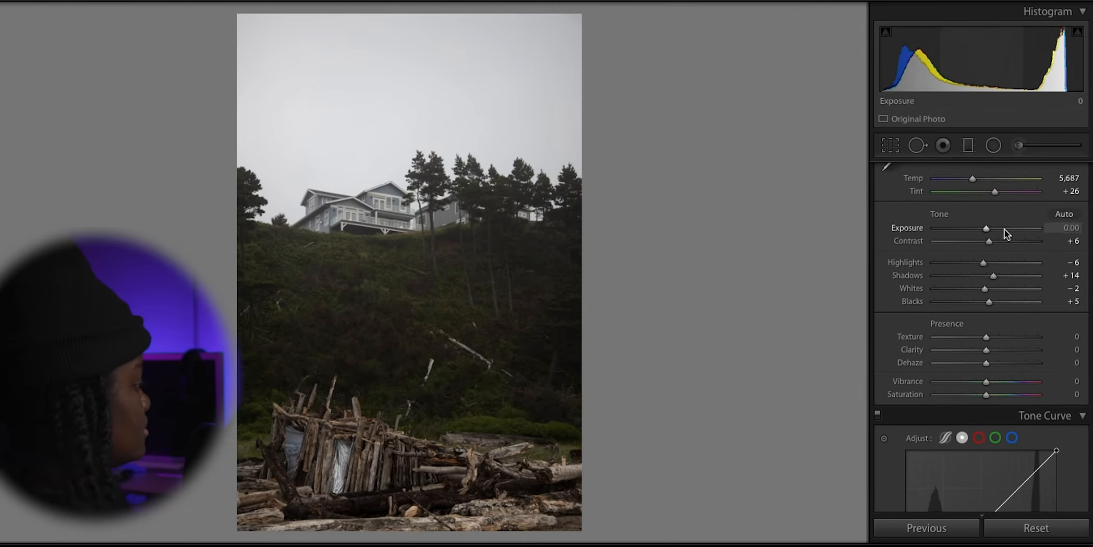
# Inspect the hillside up close, try the texture at −66 and +3, and set it to +1
pyautogui.scroll(-4, 913, 329)
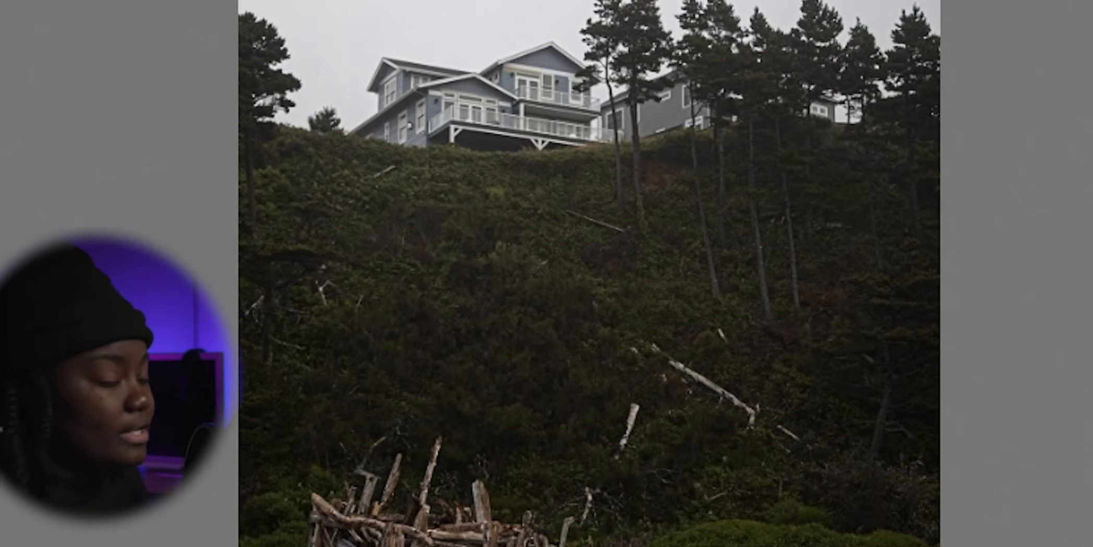
pyautogui.click(580, 360)
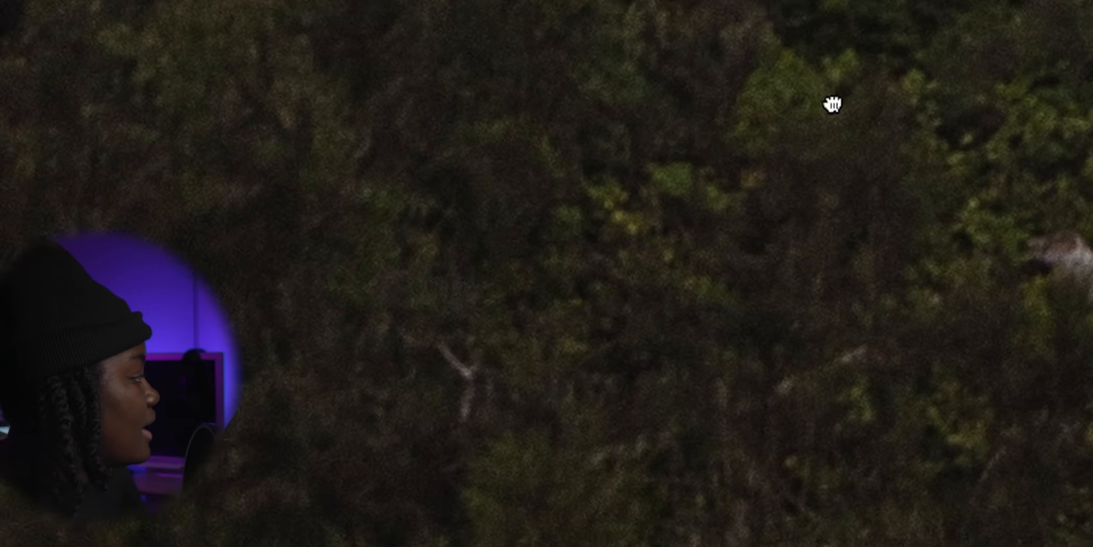
pyautogui.moveTo(840, 89); pyautogui.dragTo(824, 542)
pyautogui.moveTo(619, 212); pyautogui.dragTo(374, 546)
pyautogui.click(576, 271)
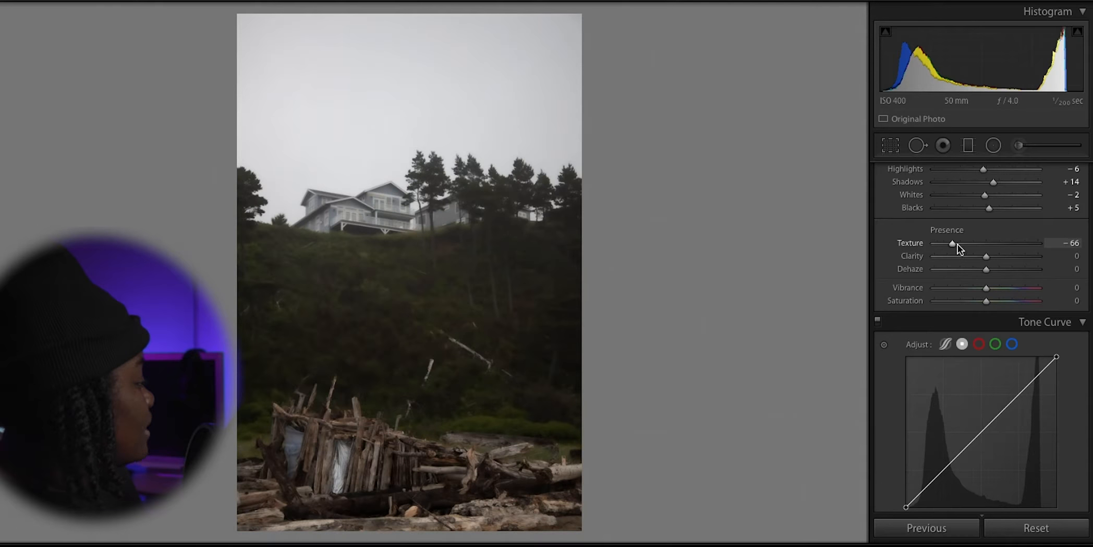
pyautogui.moveTo(958, 244); pyautogui.dragTo(985, 245)
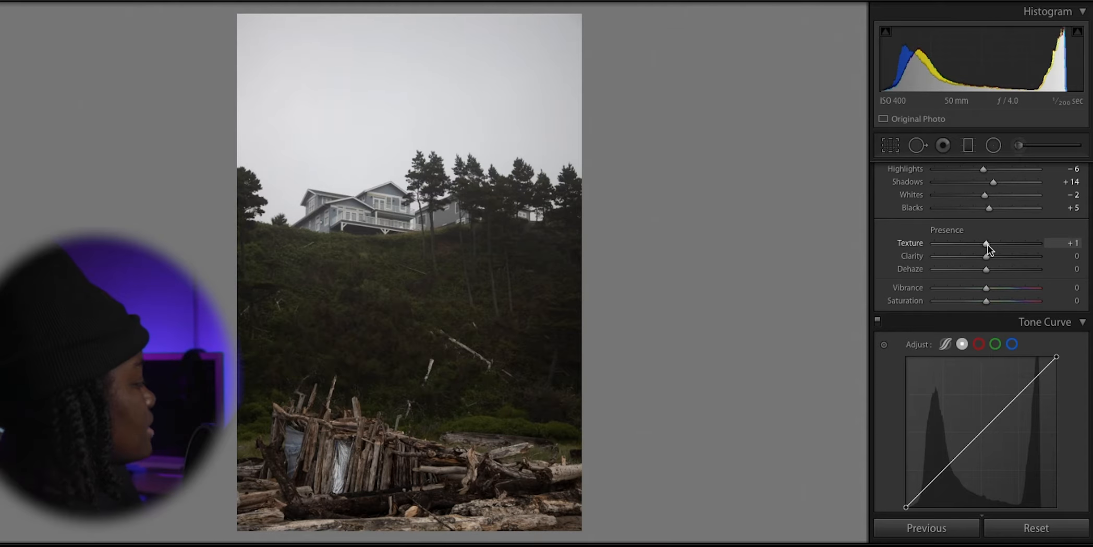
pyautogui.moveTo(988, 244); pyautogui.dragTo(989, 245)
pyautogui.scroll(-1, 989, 245)
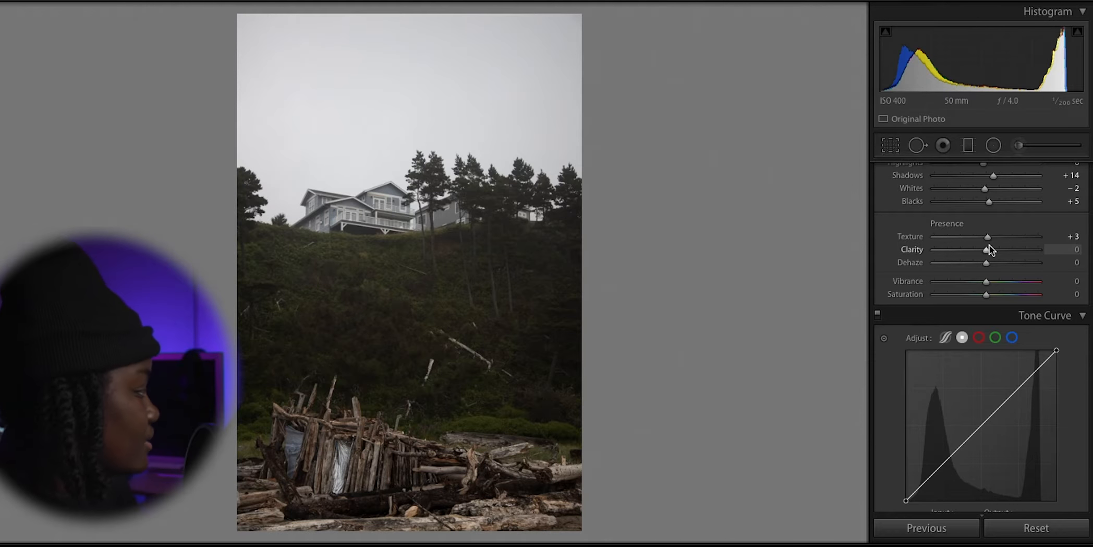
pyautogui.moveTo(985, 238); pyautogui.dragTo(987, 238)
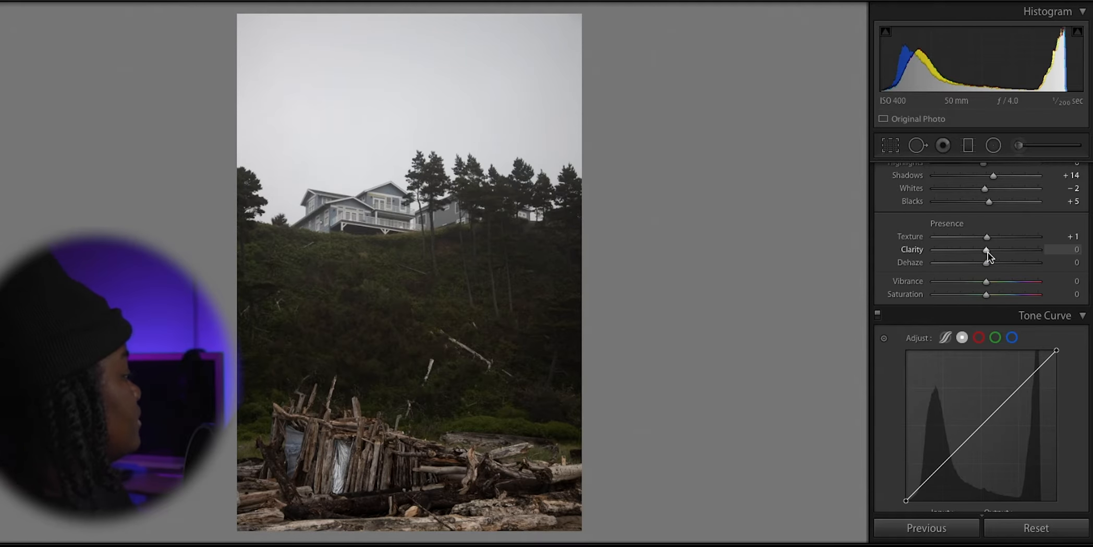
# Compare the clarity at +100 and −100, and reset it to 0
pyautogui.moveTo(987, 251); pyautogui.dragTo(1038, 250)
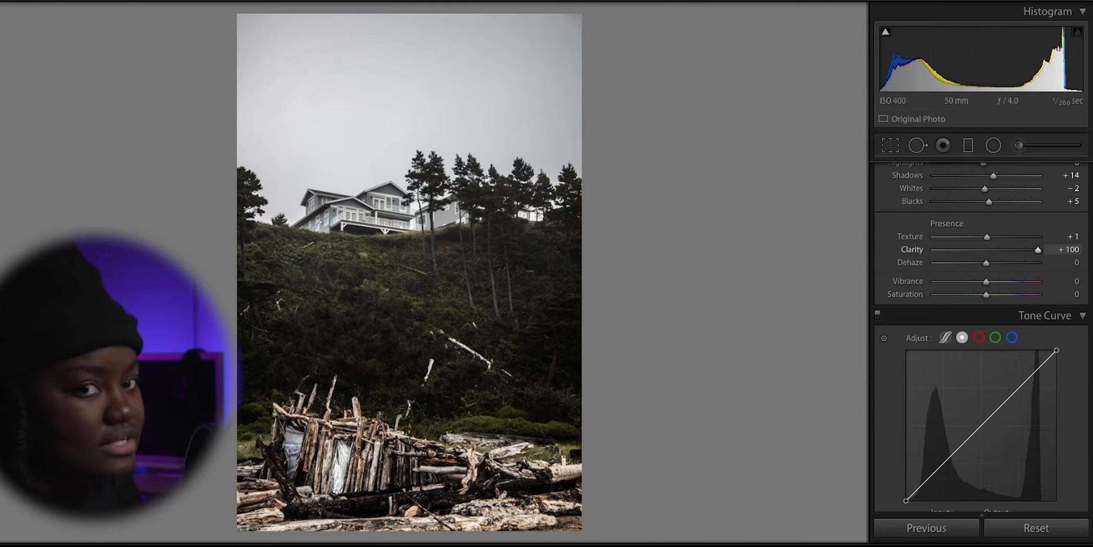
pyautogui.moveTo(999, 243); pyautogui.dragTo(868, 247)
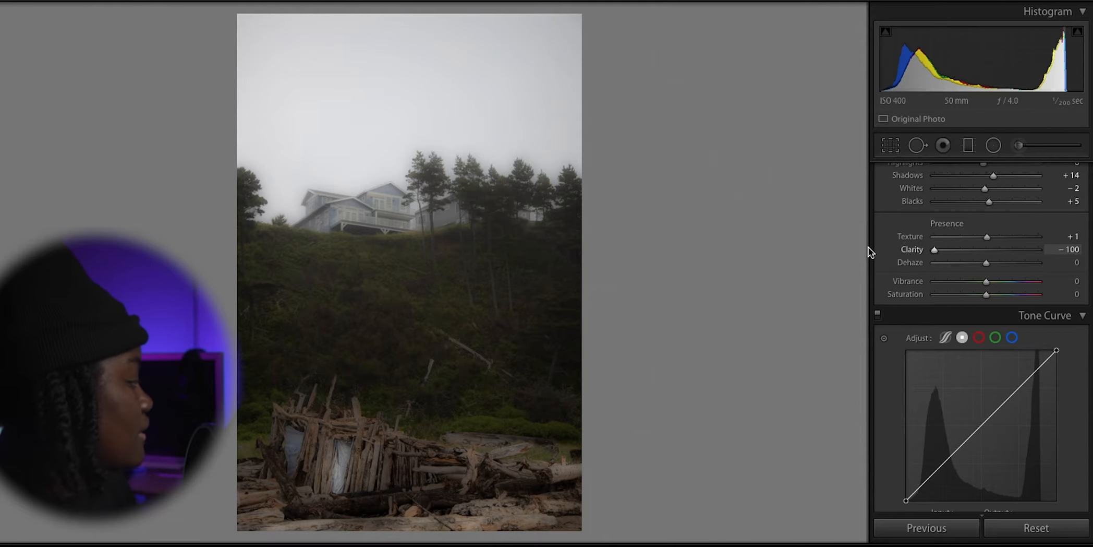
pyautogui.moveTo(934, 249); pyautogui.dragTo(987, 249)
pyautogui.scroll(-1, 989, 238)
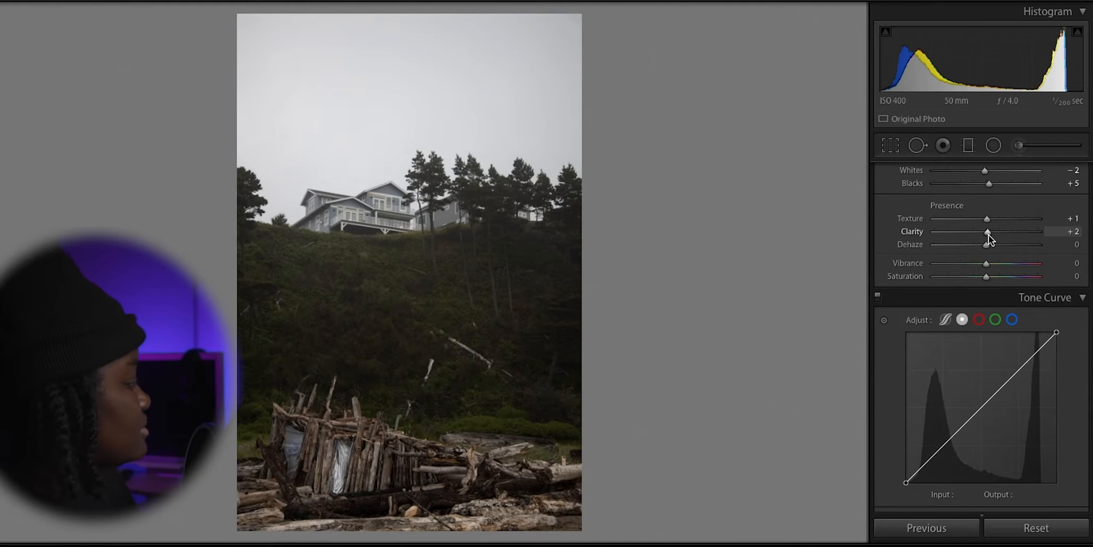
pyautogui.doubleClick(987, 232)
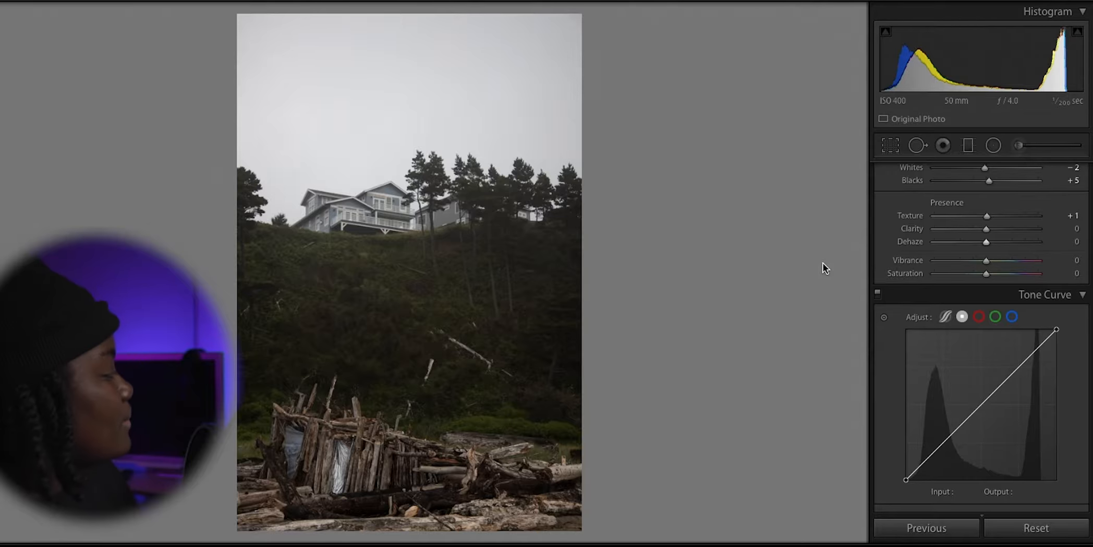
# Set the dehaze to +6
pyautogui.moveTo(986, 242)
pyautogui.mouseDown()
pyautogui.moveTo(1000, 241)
pyautogui.moveTo(879, 254)
pyautogui.moveTo(1092, 249)
pyautogui.moveTo(990, 244)
pyautogui.mouseUp()
pyautogui.scroll(-1, 904, 221)
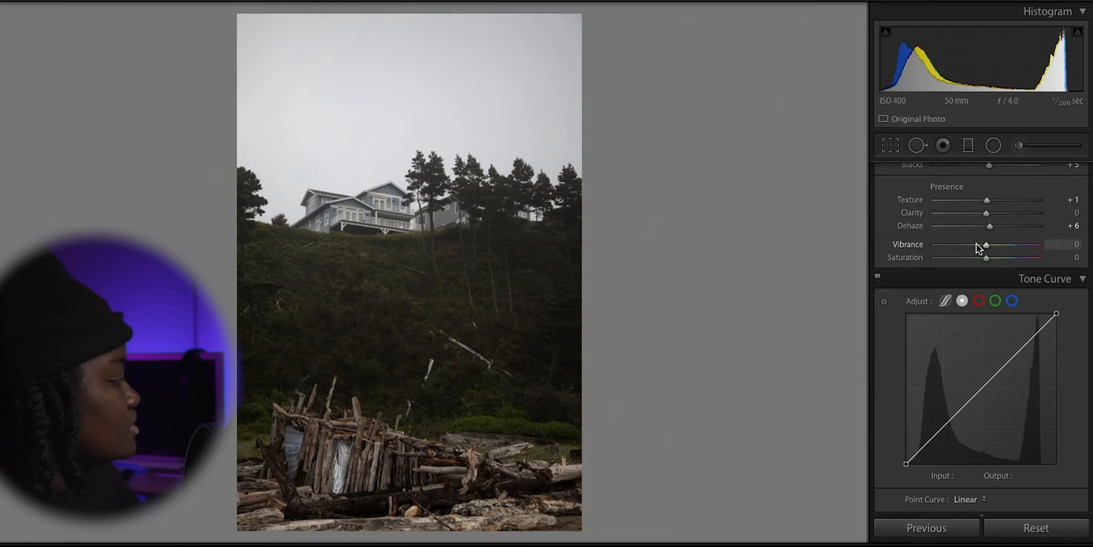
# Compare the vibrance at +100 and −100, checking the bushes up close, and reset it to 0
pyautogui.moveTo(987, 245); pyautogui.dragTo(1038, 245)
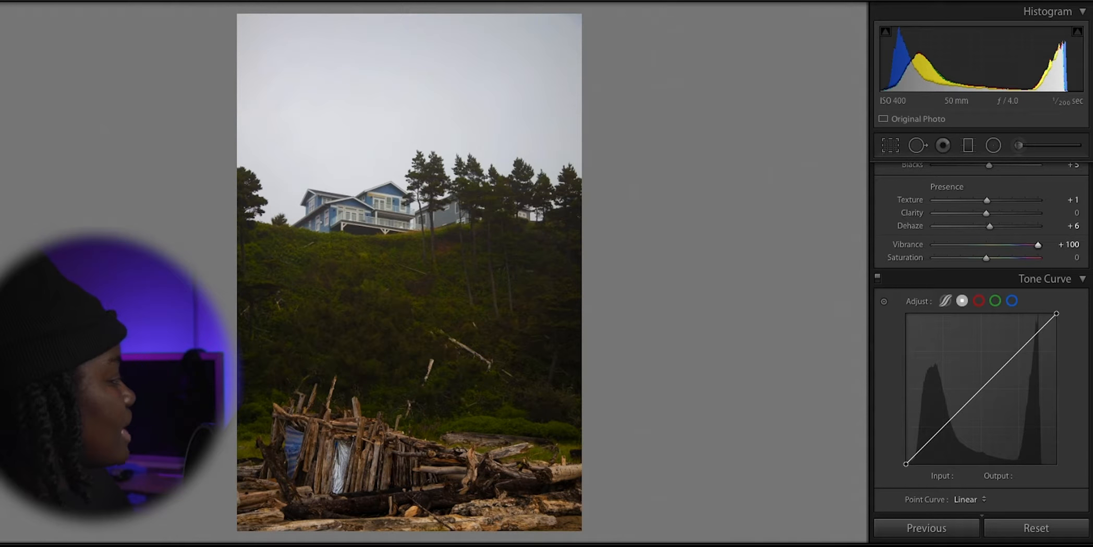
pyautogui.moveTo(964, 245); pyautogui.dragTo(909, 247)
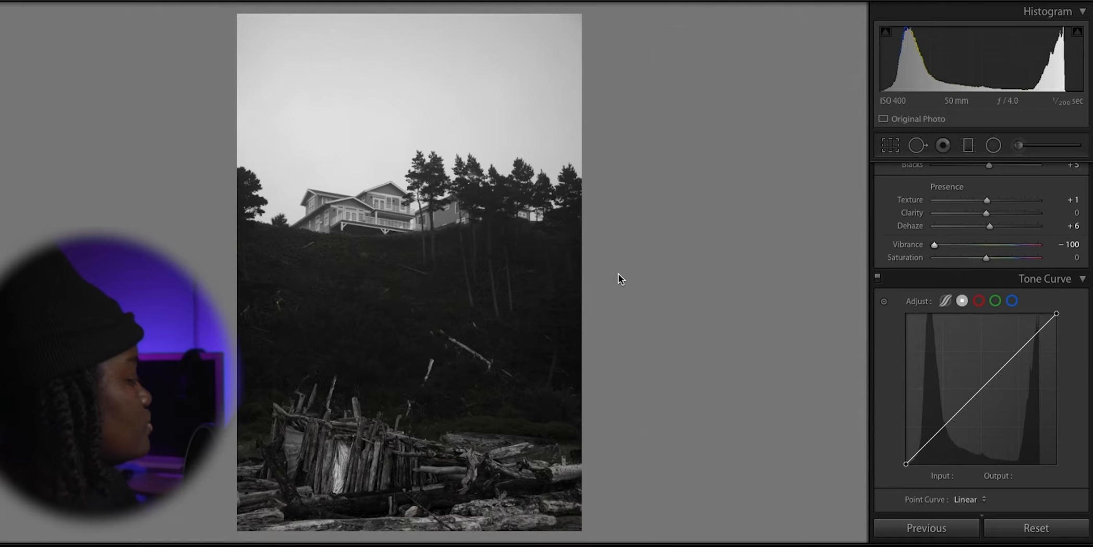
pyautogui.click(396, 386)
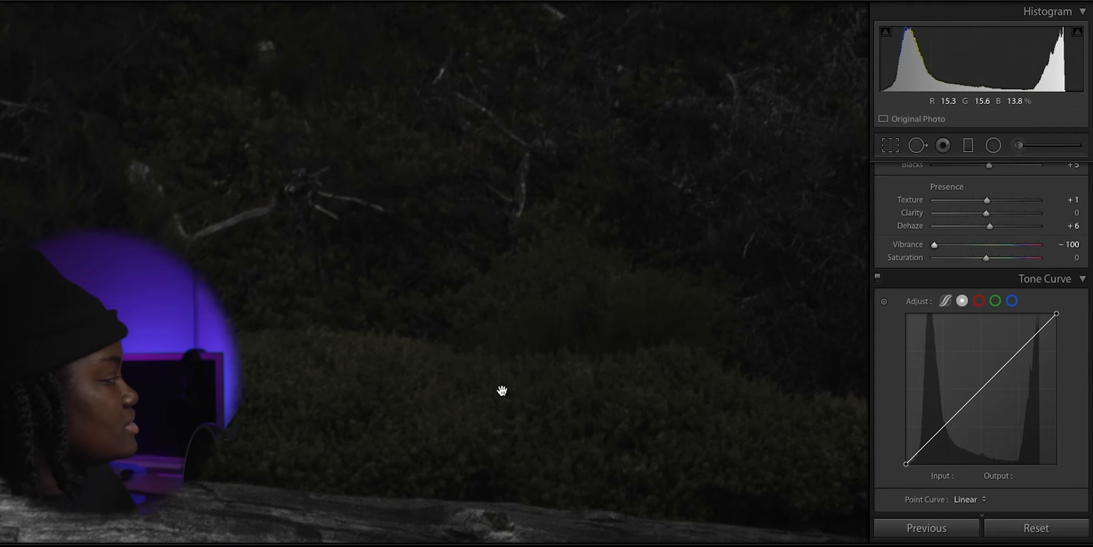
pyautogui.click(333, 224)
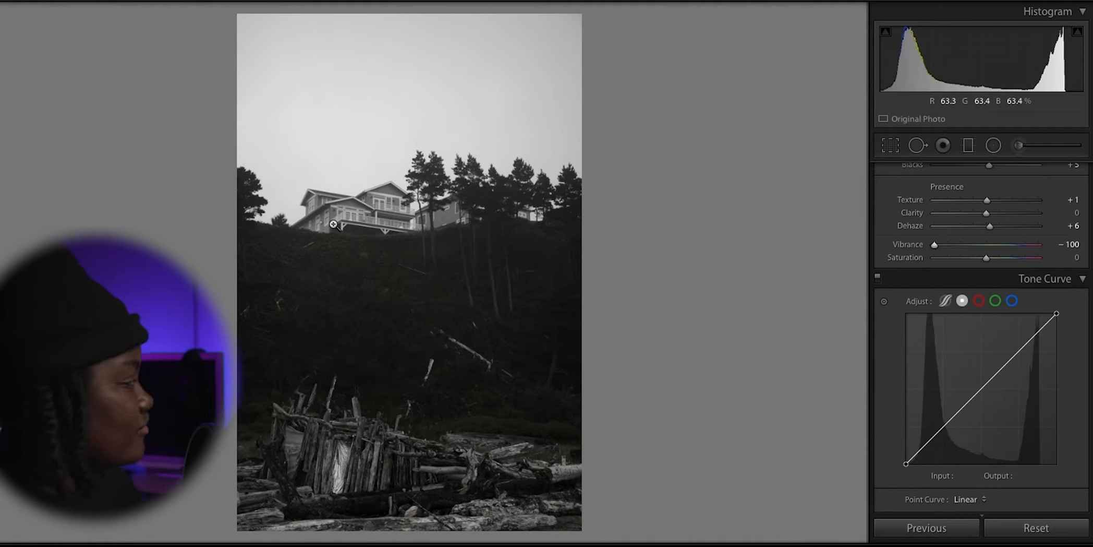
pyautogui.doubleClick(961, 244)
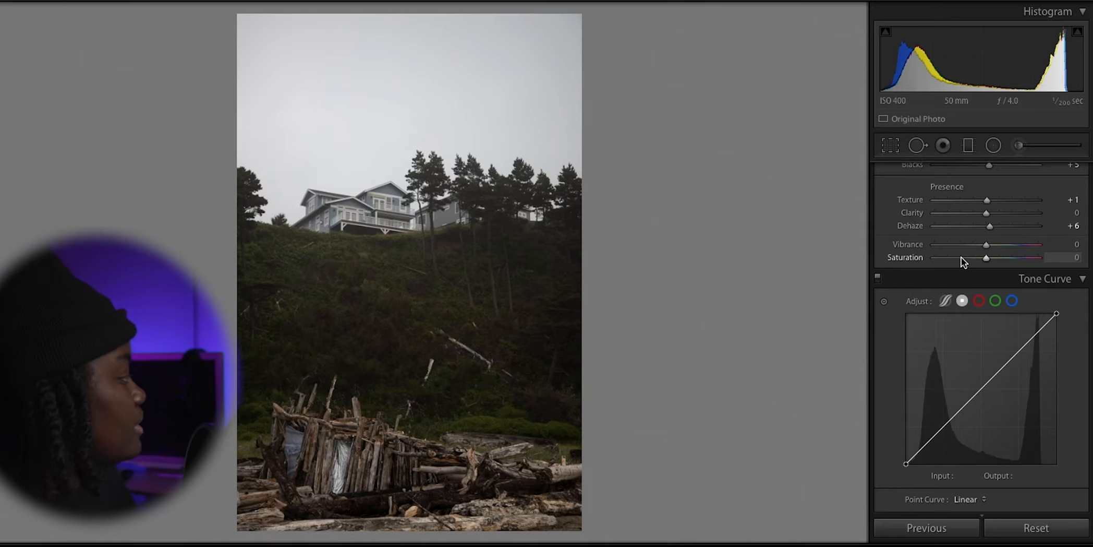
# Try the vibrance and then the saturation at −100, inspecting the bushes and driftwood up close with the saturation removed
pyautogui.moveTo(976, 245); pyautogui.dragTo(861, 247)
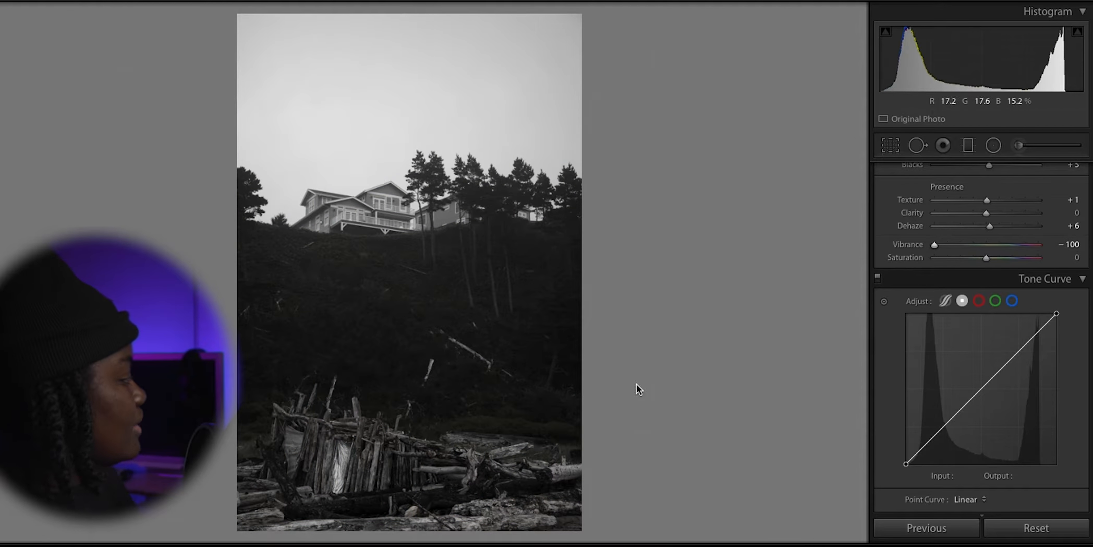
pyautogui.moveTo(985, 258); pyautogui.dragTo(872, 270)
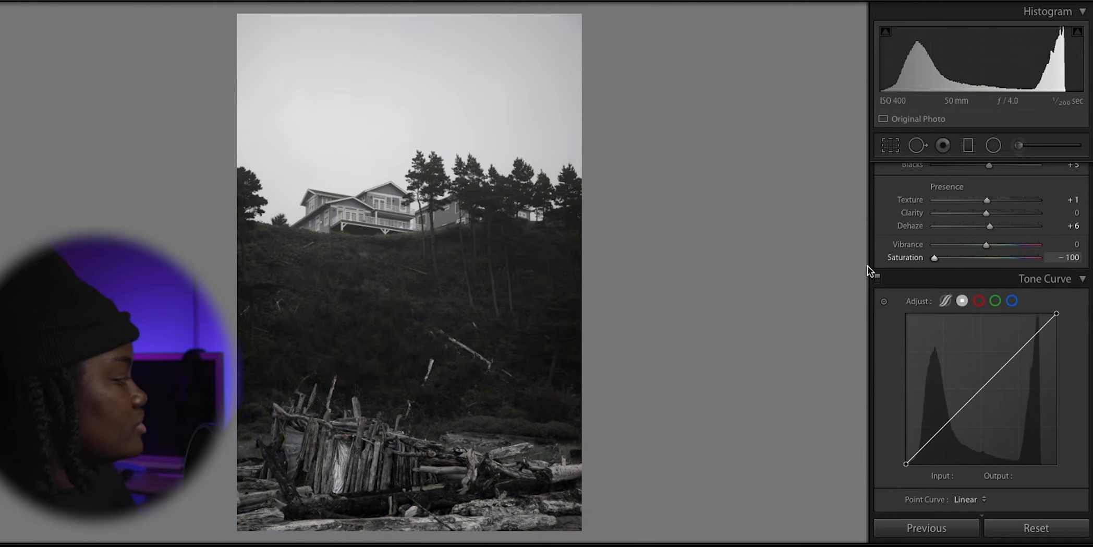
pyautogui.click(538, 413)
pyautogui.moveTo(434, 335); pyautogui.dragTo(489, 230)
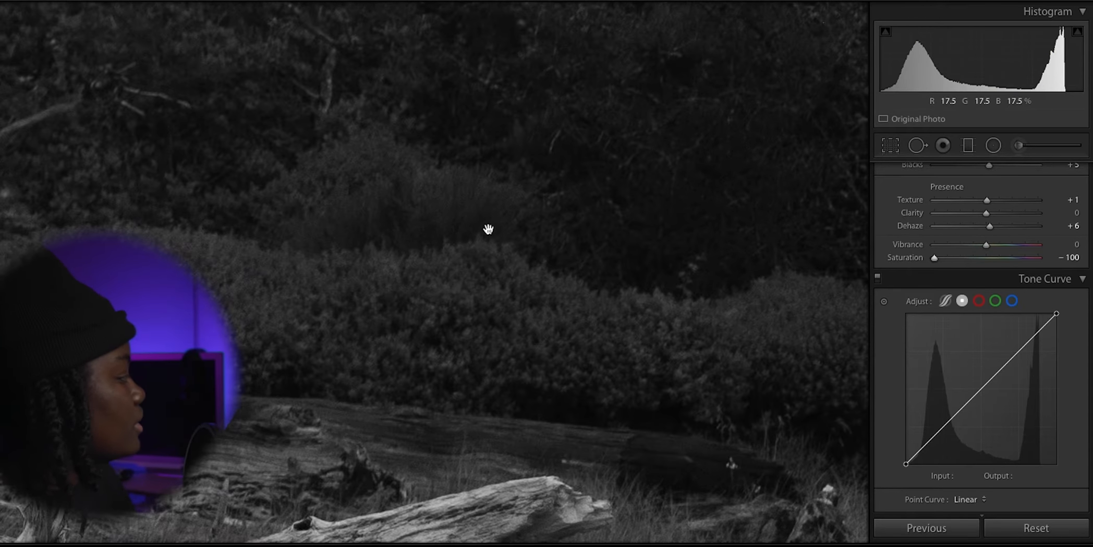
pyautogui.moveTo(503, 365); pyautogui.dragTo(447, 65)
pyautogui.moveTo(629, 365); pyautogui.dragTo(553, 94)
pyautogui.moveTo(644, 323); pyautogui.dragTo(680, 56)
pyautogui.moveTo(469, 356); pyautogui.dragTo(720, 280)
pyautogui.moveTo(282, 205); pyautogui.dragTo(594, 253)
pyautogui.click(595, 253)
# Try the saturation at +100 and reset it to 0
pyautogui.moveTo(934, 258); pyautogui.dragTo(986, 257)
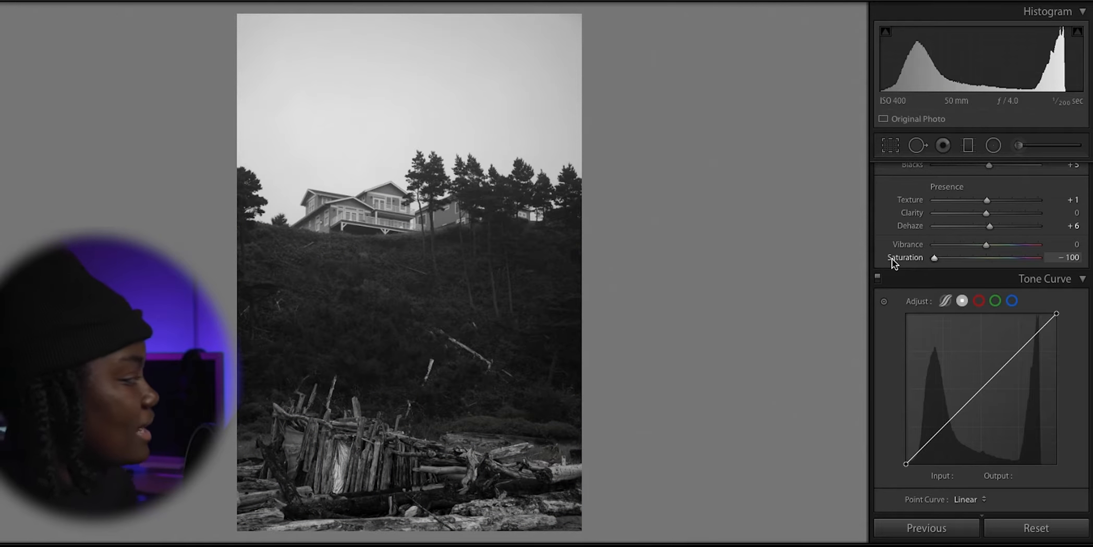
pyautogui.moveTo(892, 258); pyautogui.dragTo(1073, 259)
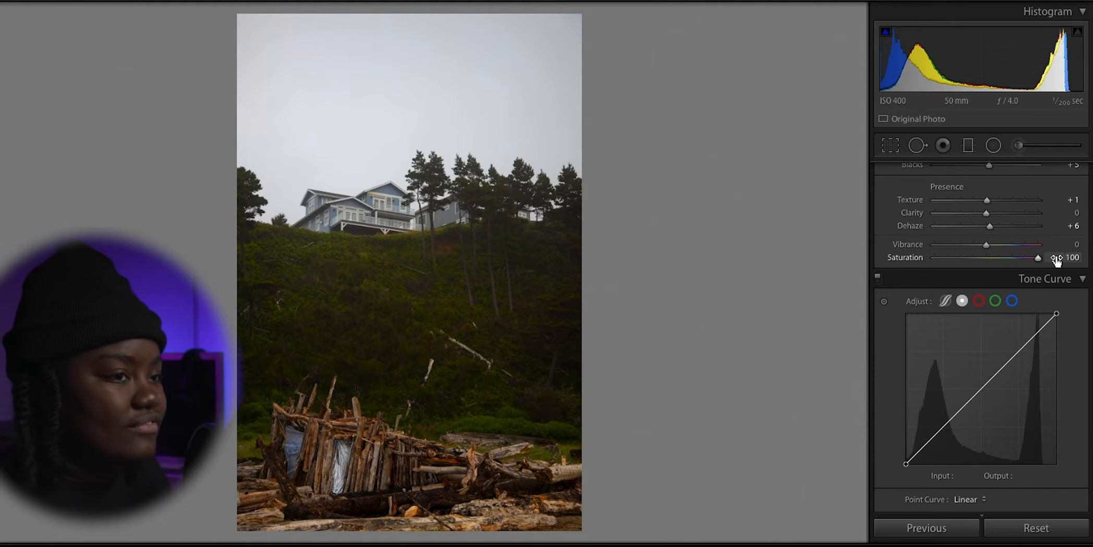
pyautogui.doubleClick(1039, 266)
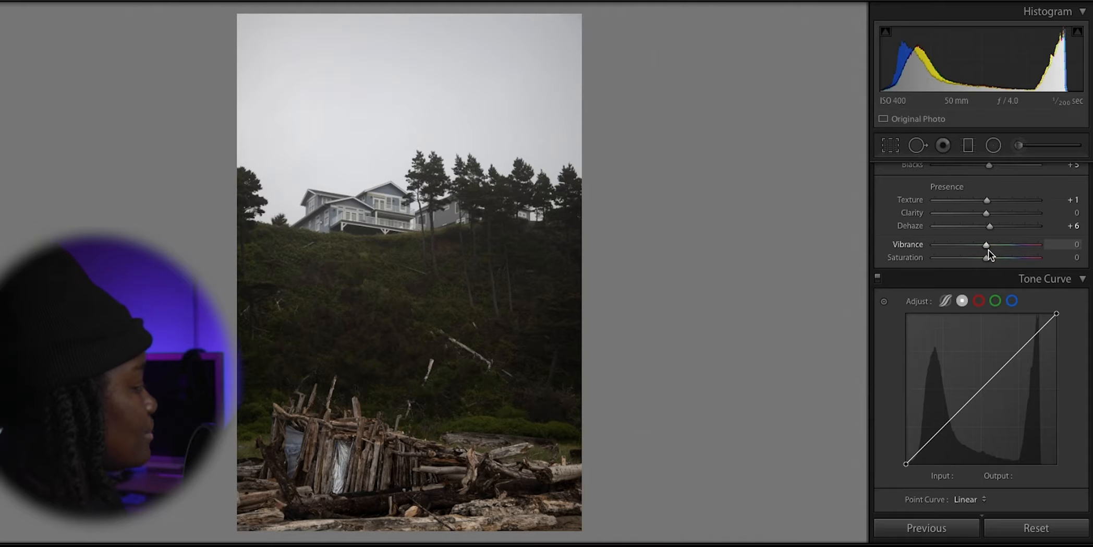
# Try the saturation at +47 and settle it at +5
pyautogui.scroll(-1, 988, 259)
pyautogui.moveTo(989, 259); pyautogui.dragTo(1011, 257)
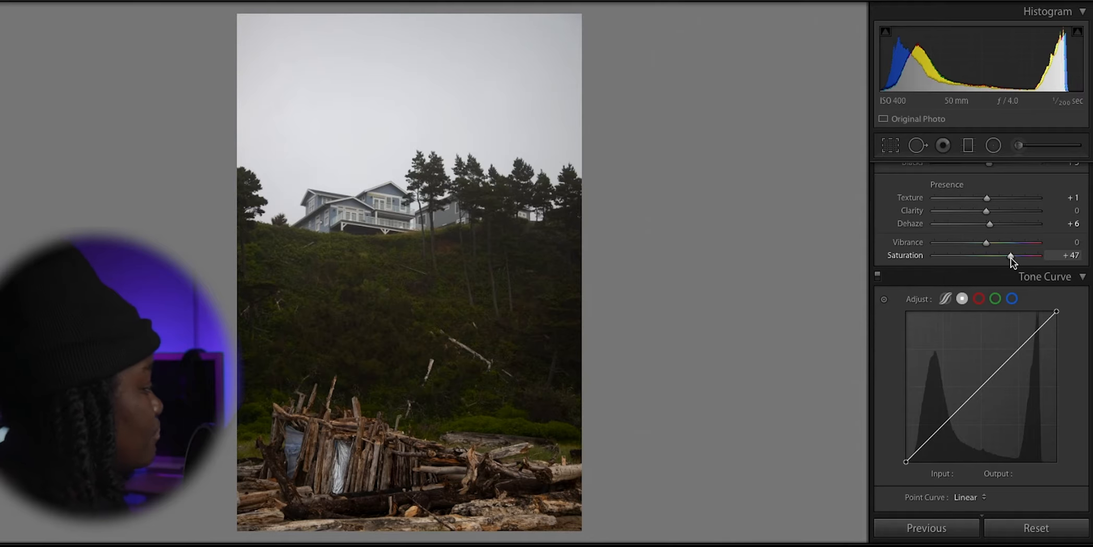
pyautogui.moveTo(1010, 259); pyautogui.dragTo(989, 261)
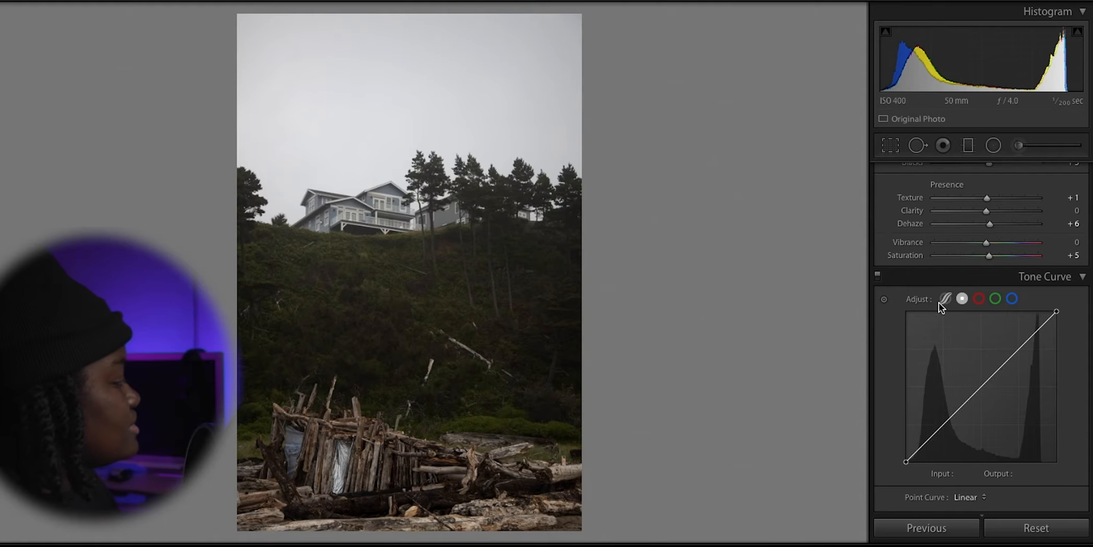
# Add three points along the tone curve for the shadows, midtones and highlights, near its quarter, middle and three-quarter marks
pyautogui.scroll(-3, 900, 277)
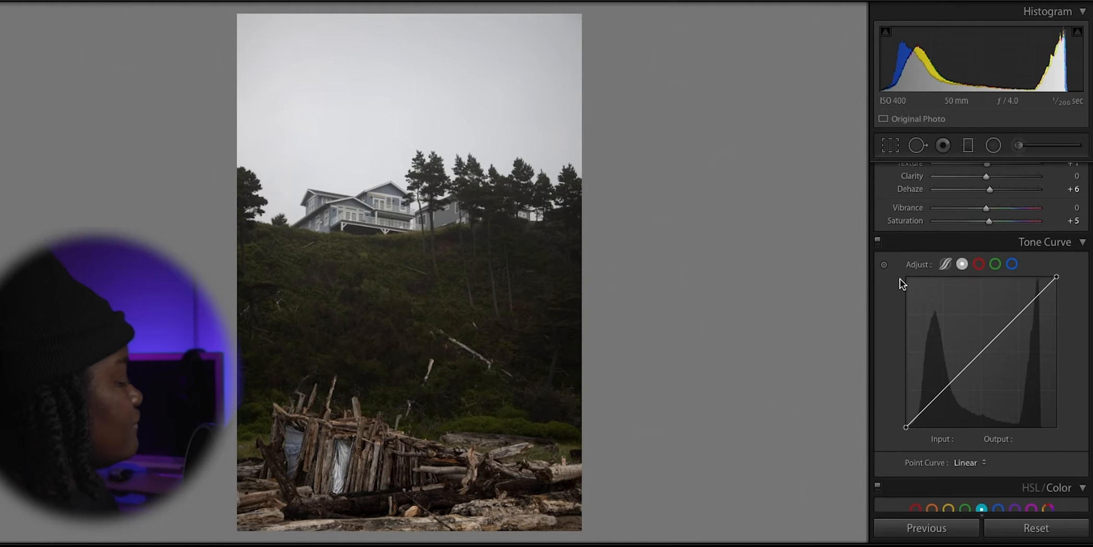
pyautogui.scroll(-2, 899, 278)
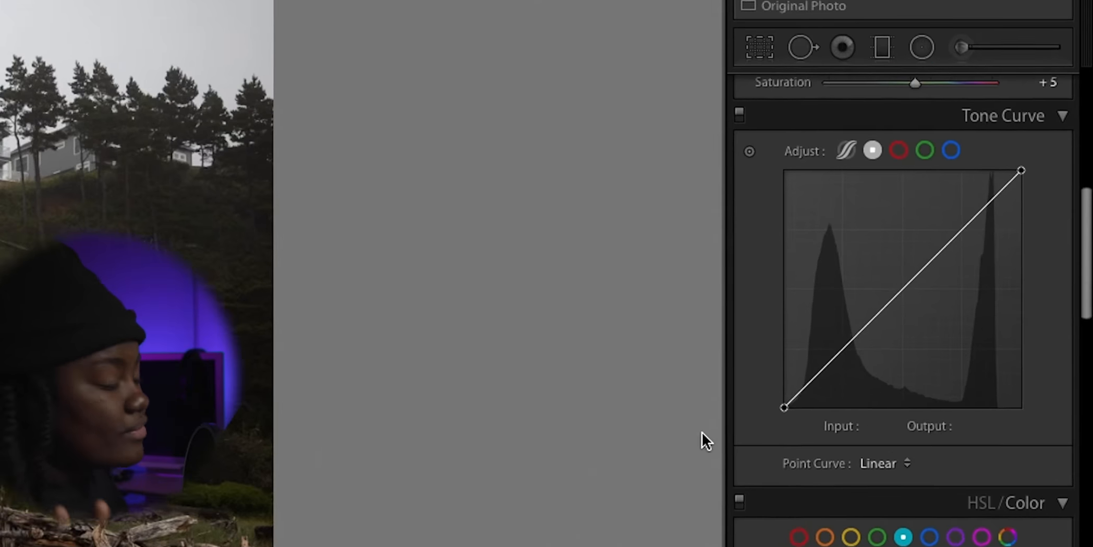
pyautogui.click(844, 348)
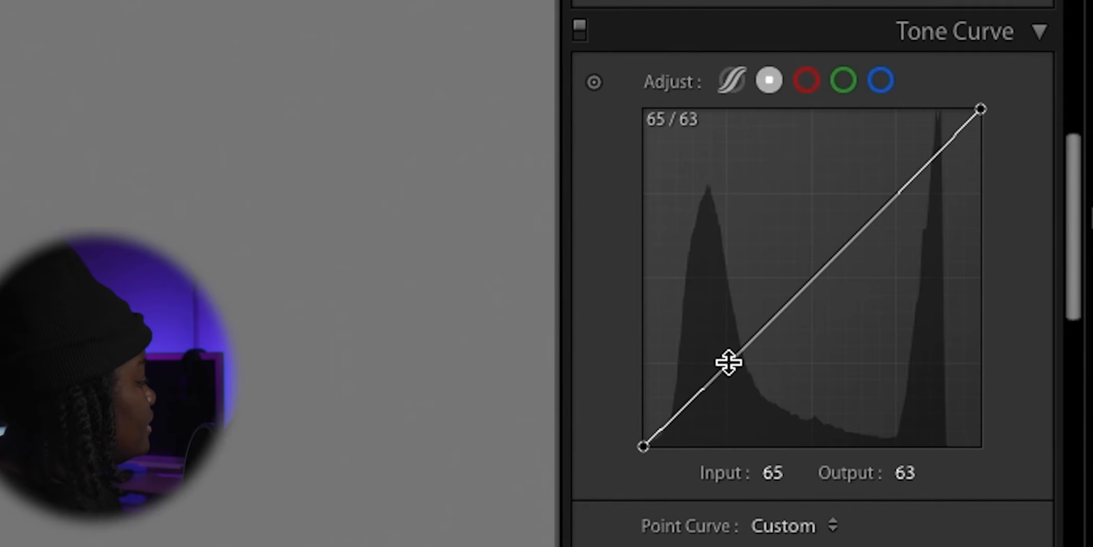
pyautogui.click(820, 273)
pyautogui.click(914, 181)
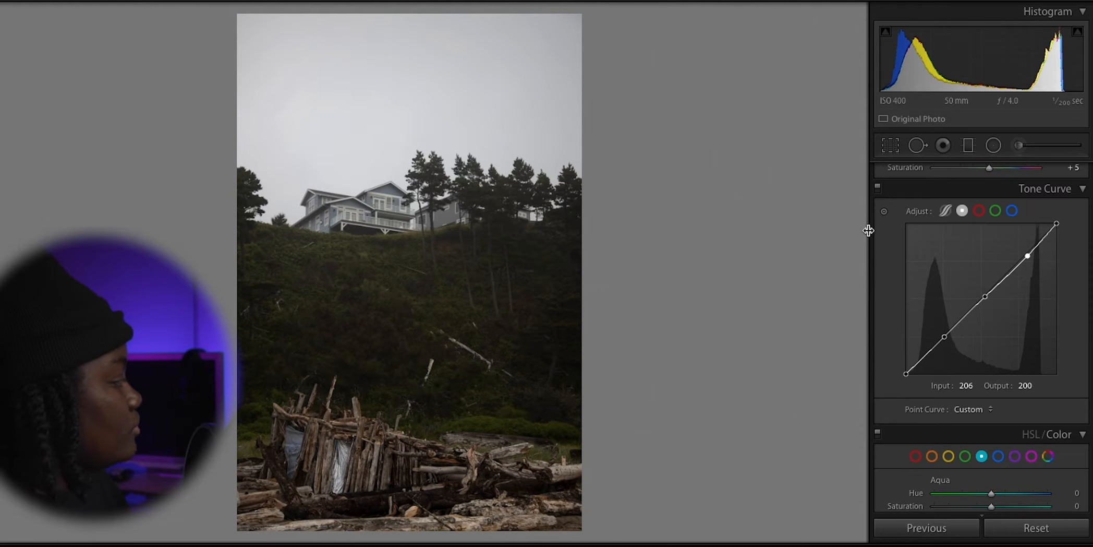
# Try an extra dark-end tone curve point raised to input 14, output 88, and delete it
pyautogui.moveTo(924, 351); pyautogui.dragTo(915, 325)
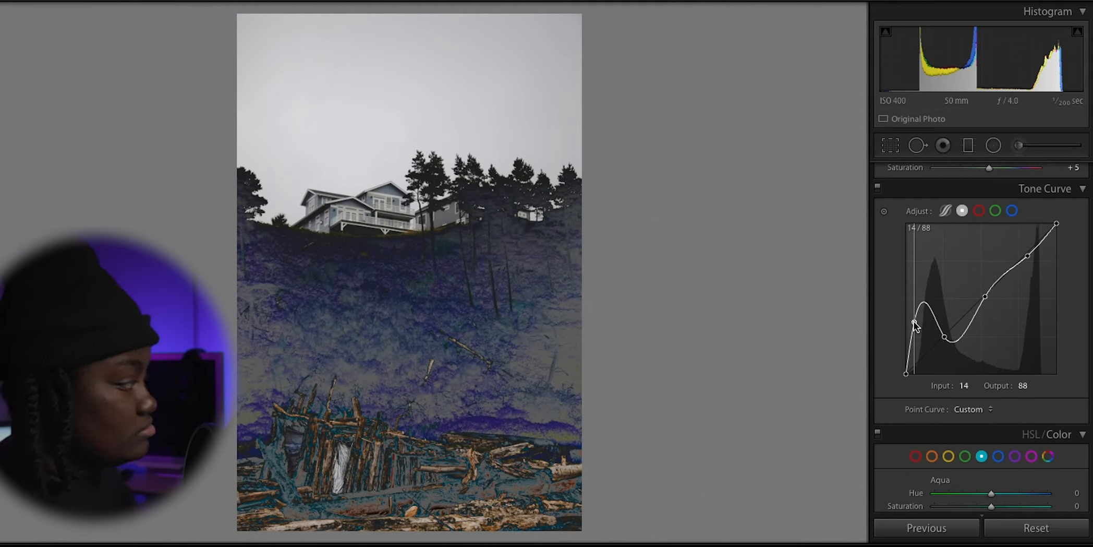
pyautogui.moveTo(914, 323); pyautogui.dragTo(914, 321)
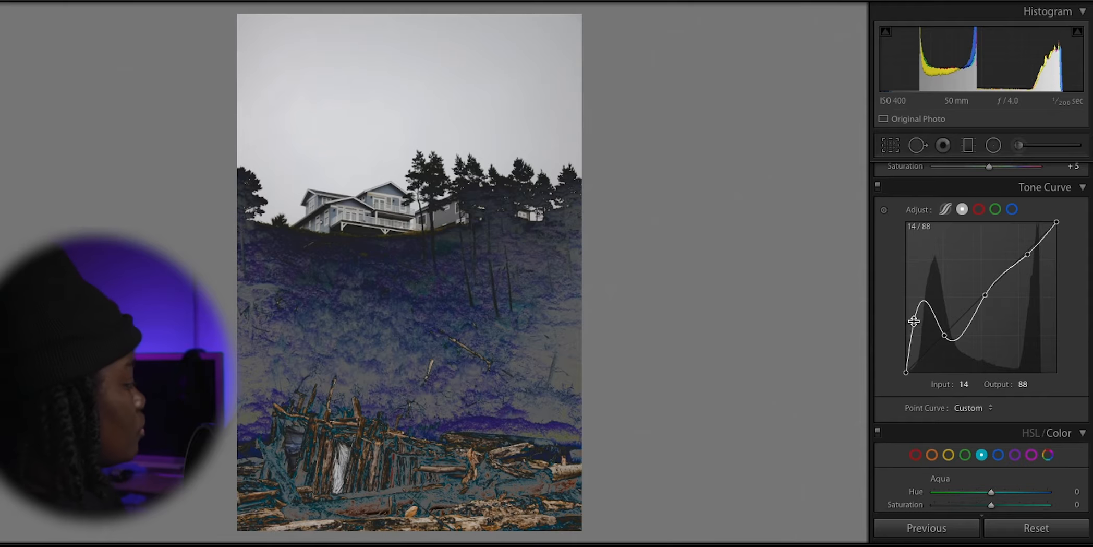
pyautogui.doubleClick(914, 321)
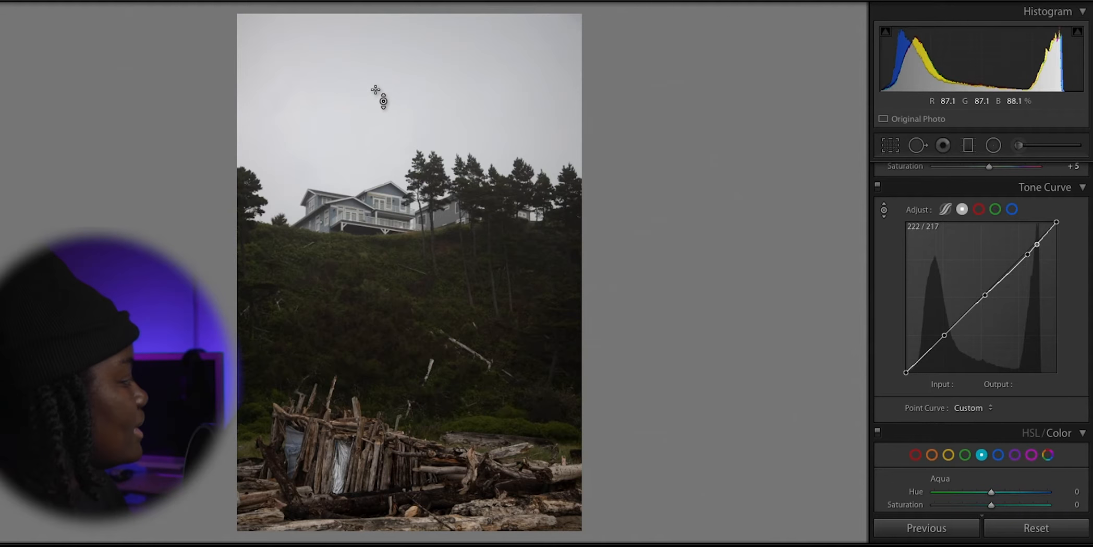
# Try the tone curve's targeted adjustment on the sky, pulling it down to 218/174, undo it, and try it on the hillside
pyautogui.moveTo(404, 73); pyautogui.dragTo(404, 125)
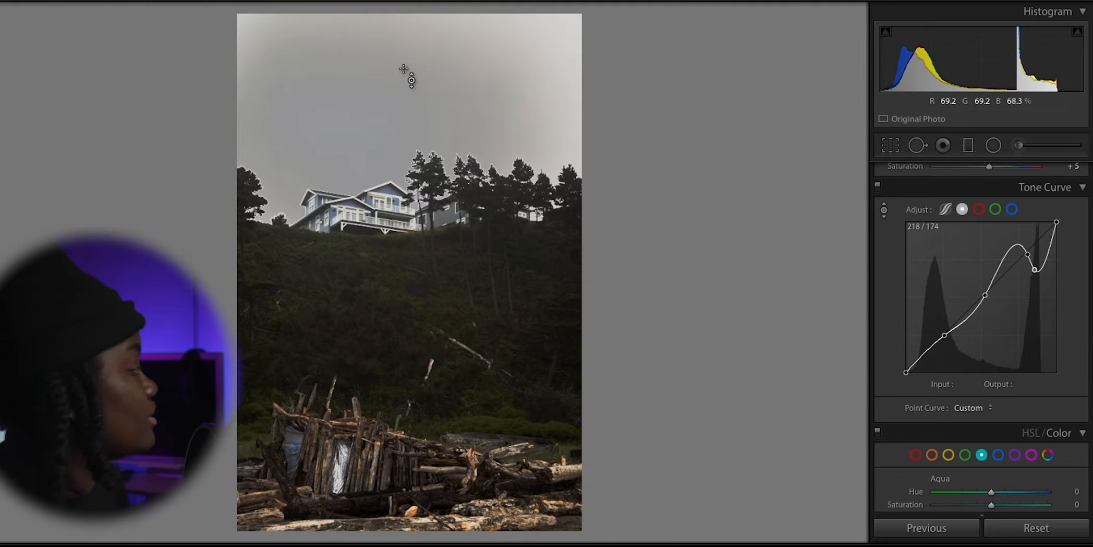
pyautogui.hotkey('ctrl', 'z')
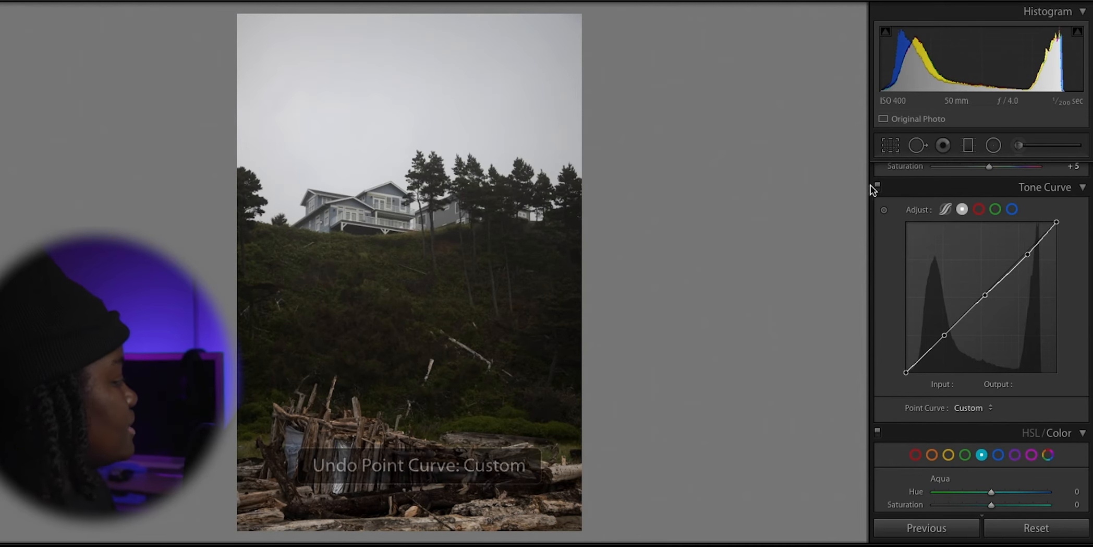
pyautogui.click(886, 208)
pyautogui.moveTo(408, 303); pyautogui.dragTo(408, 315)
# Move the shadow point on the tone curve to input 70, output 66, and delete that point
pyautogui.moveTo(950, 339); pyautogui.dragTo(947, 332)
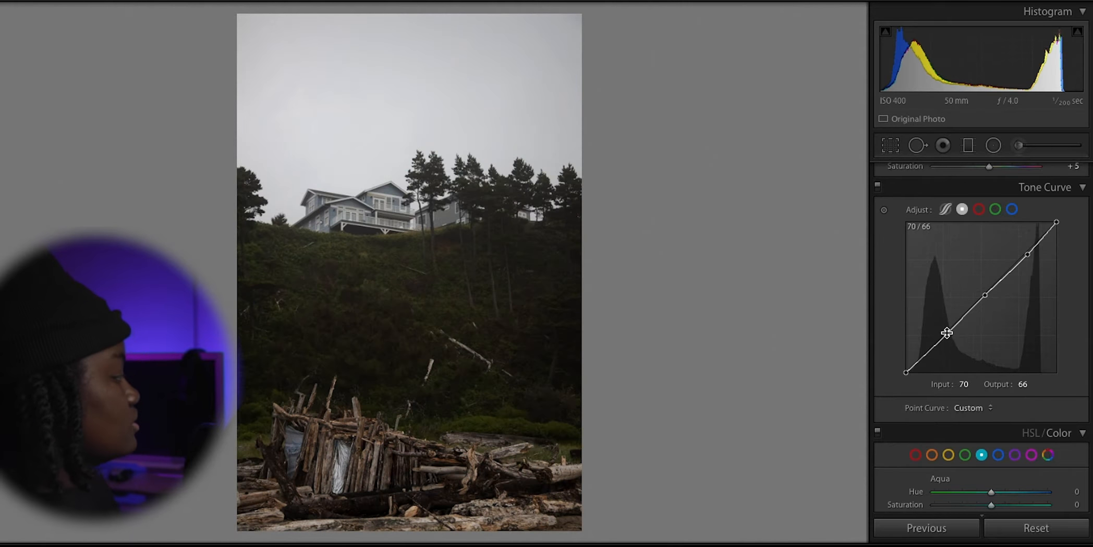
pyautogui.doubleClick(948, 336)
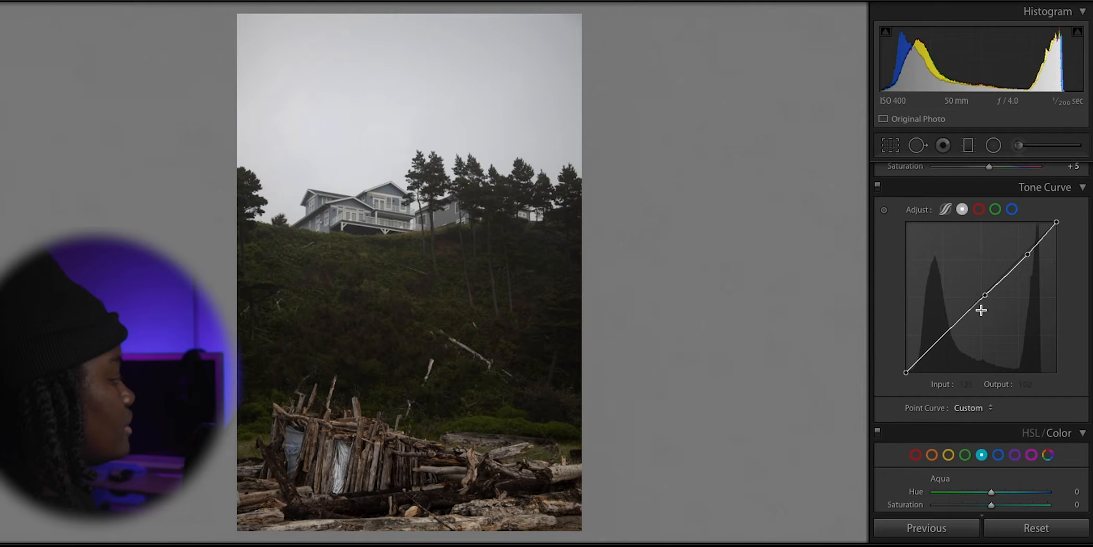
# Delete the highlight point and reset the tone curve's channel to linear
pyautogui.doubleClick(1028, 255)
pyautogui.rightClick(1012, 264)
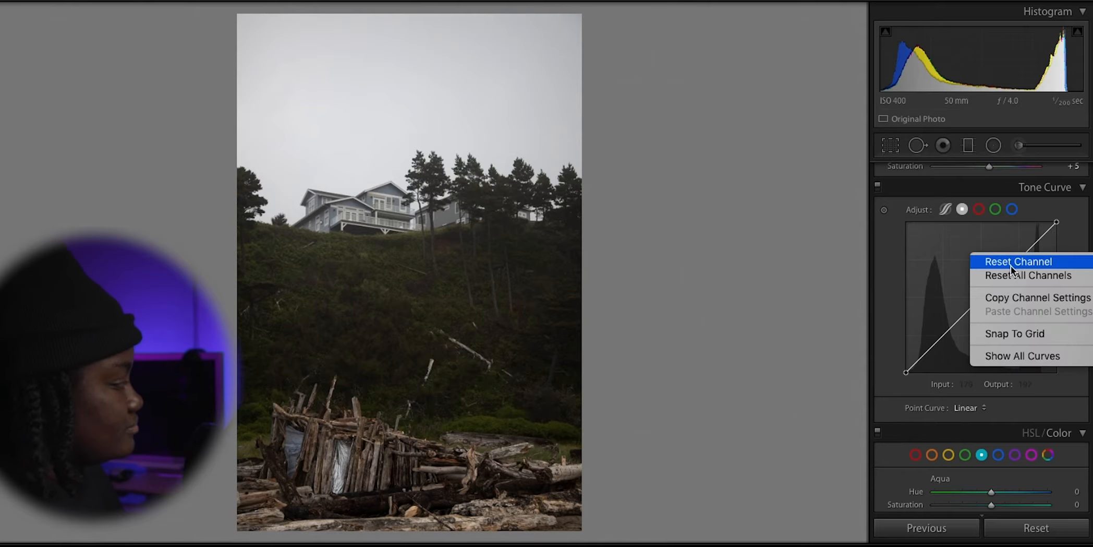
pyautogui.click(1016, 263)
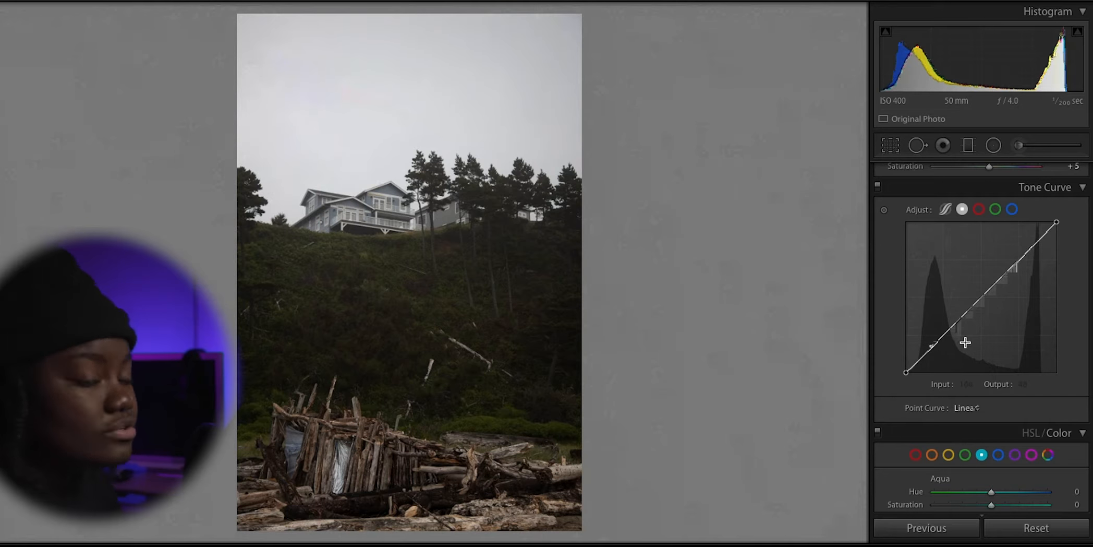
# Add shadow, midtone and highlight points on the tone curve, raising the highlight point to input 186, output 202
pyautogui.click(945, 335)
pyautogui.moveTo(977, 301); pyautogui.dragTo(978, 297)
pyautogui.moveTo(1015, 264); pyautogui.dragTo(1015, 253)
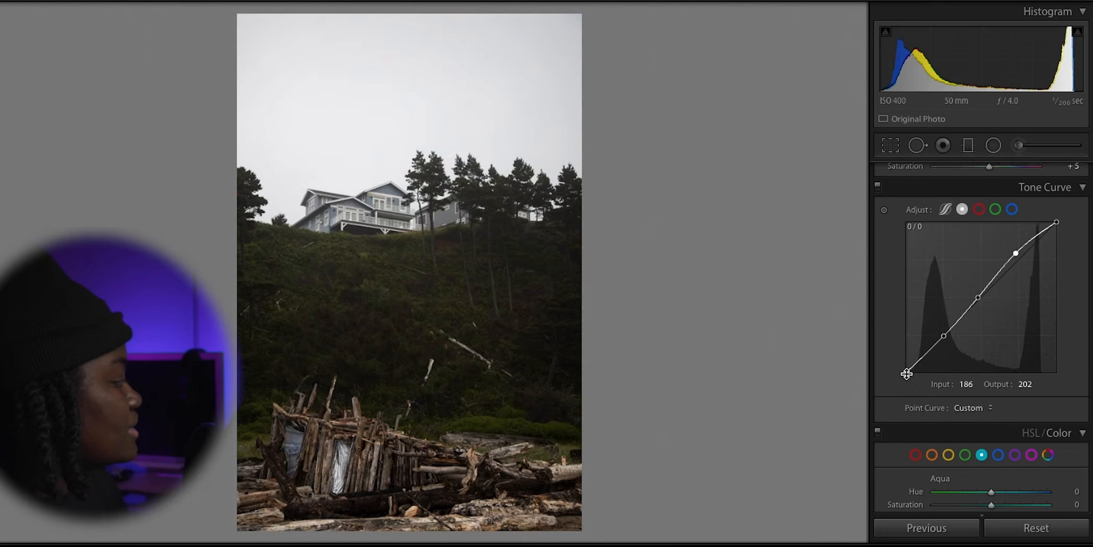
# Fade the blacks by raising the tone curve's black point to output 19, and add a dark-end point at input 32, output 29
pyautogui.moveTo(906, 373); pyautogui.dragTo(852, 359)
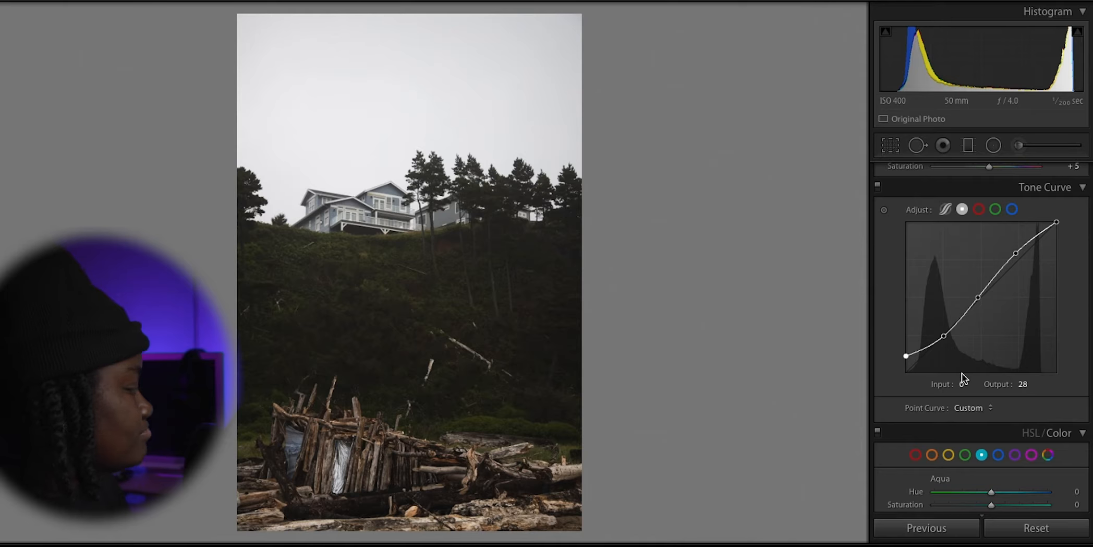
pyautogui.moveTo(906, 356); pyautogui.dragTo(905, 363)
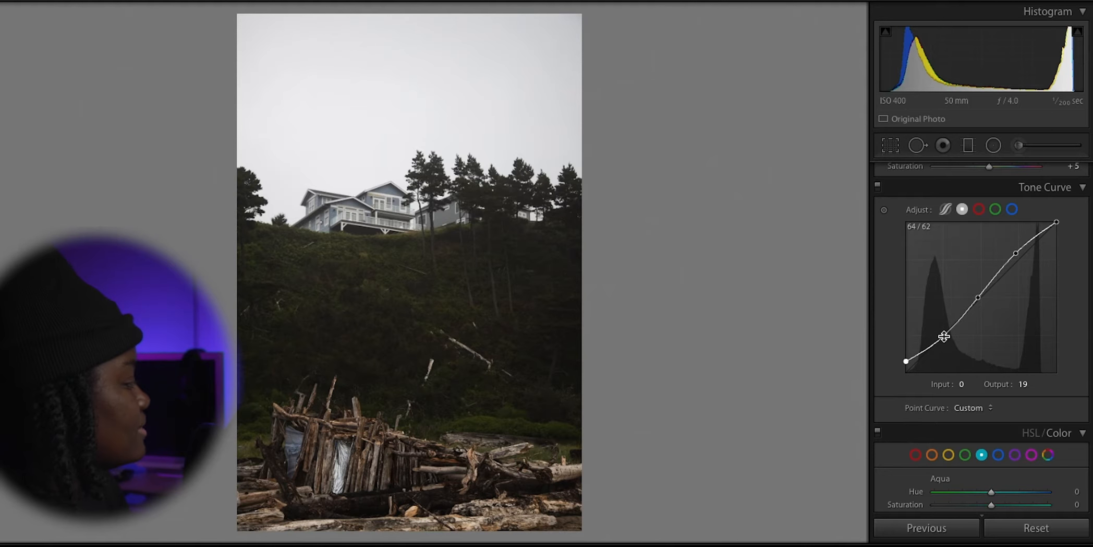
pyautogui.moveTo(926, 351); pyautogui.dragTo(926, 354)
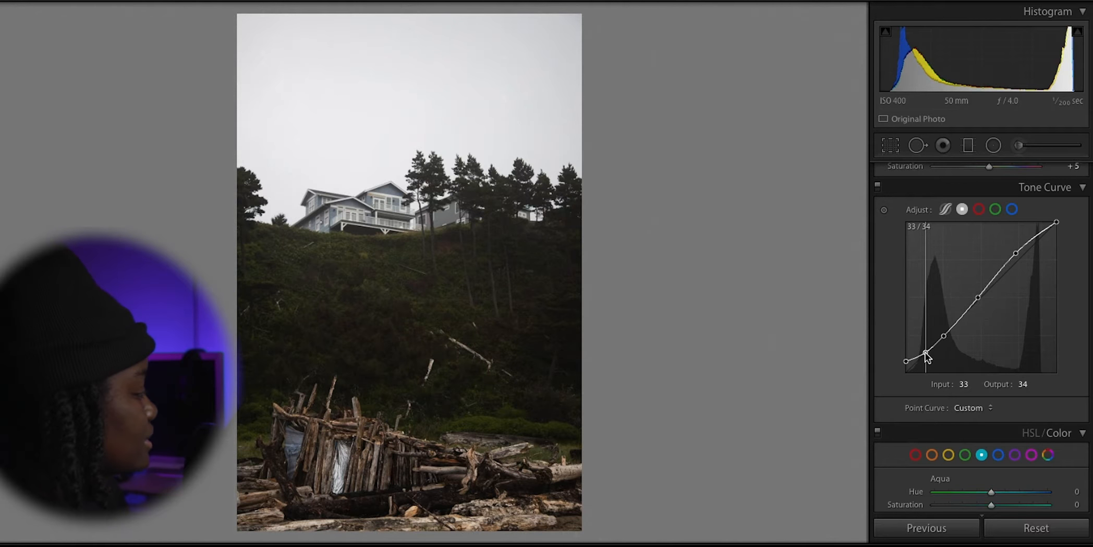
pyautogui.moveTo(924, 352); pyautogui.dragTo(925, 355)
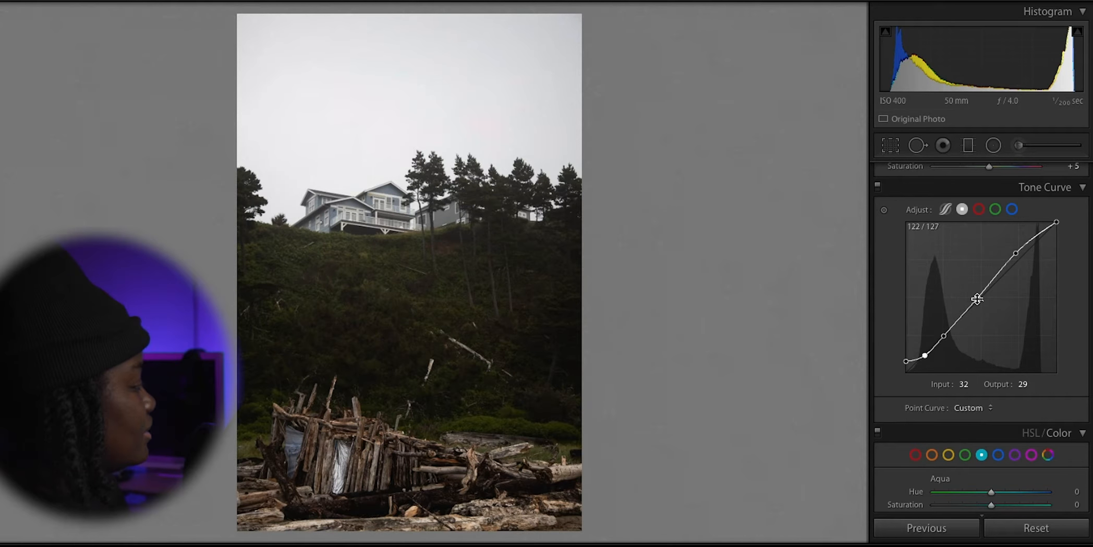
# Try the tone curve's midtone point at 96/143 and 114/124, and the shadow point at 82/76
pyautogui.moveTo(977, 298); pyautogui.dragTo(962, 287)
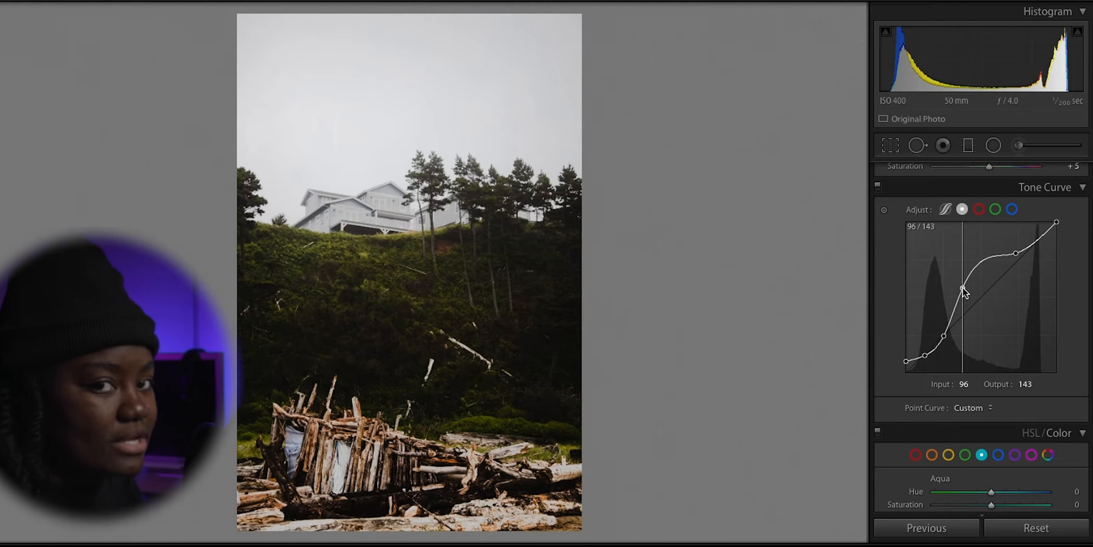
pyautogui.moveTo(963, 288); pyautogui.dragTo(974, 299)
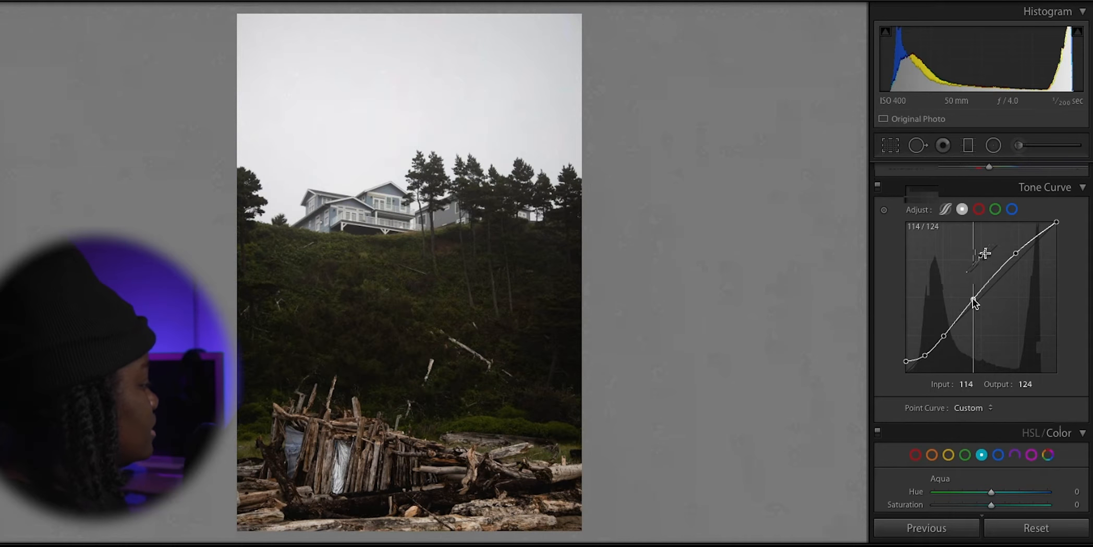
pyautogui.moveTo(944, 300); pyautogui.dragTo(955, 295)
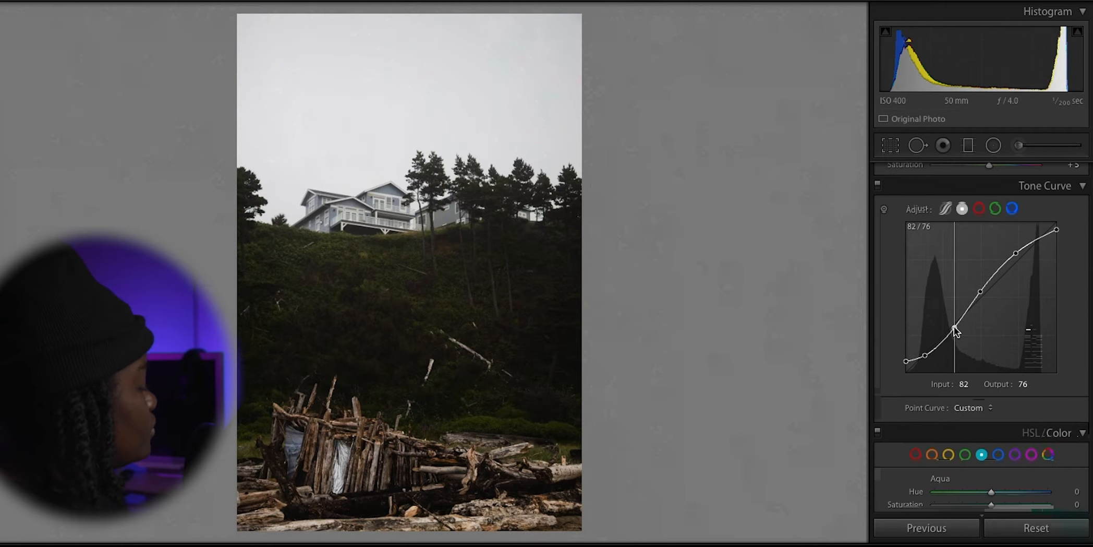
pyautogui.scroll(-3, 1032, 330)
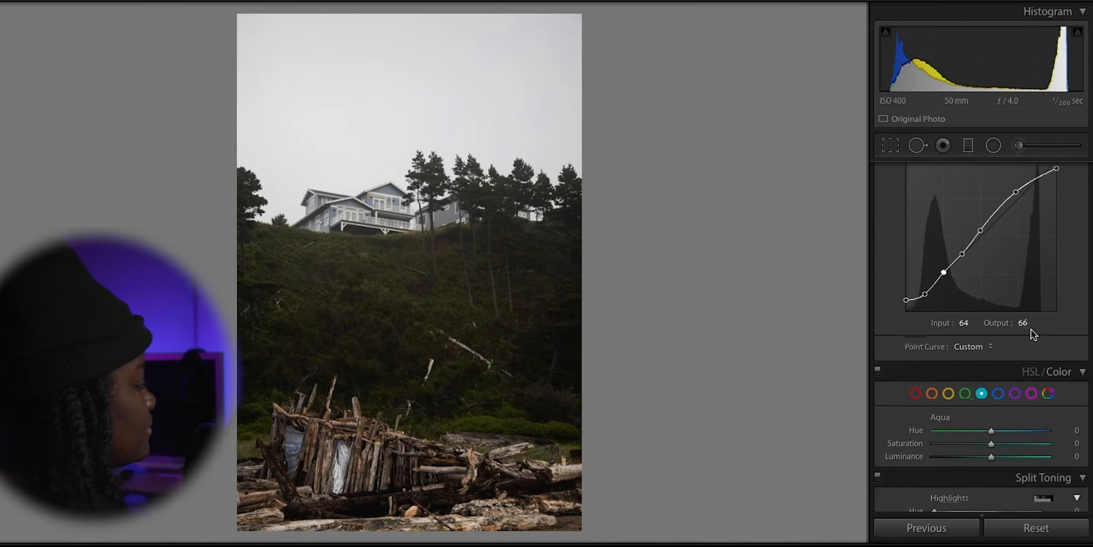
# Switch the tone curve off and on repeatedly to compare the photo before and after
pyautogui.scroll(2, 1032, 330)
pyautogui.click(878, 168)
pyautogui.click(878, 168)
pyautogui.click(880, 172)
pyautogui.click(879, 172)
pyautogui.click(880, 172)
pyautogui.click(879, 170)
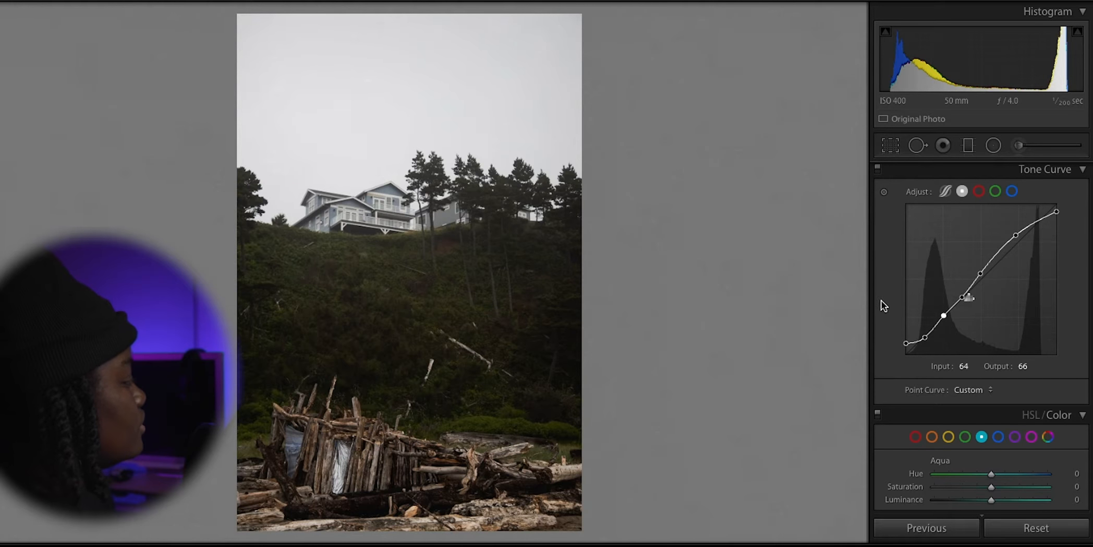
# Reset the tone curve's channel and shape it with a shadow point at 65/57, midtone point at 140/128 and highlight point at 190/199
pyautogui.rightClick(966, 253)
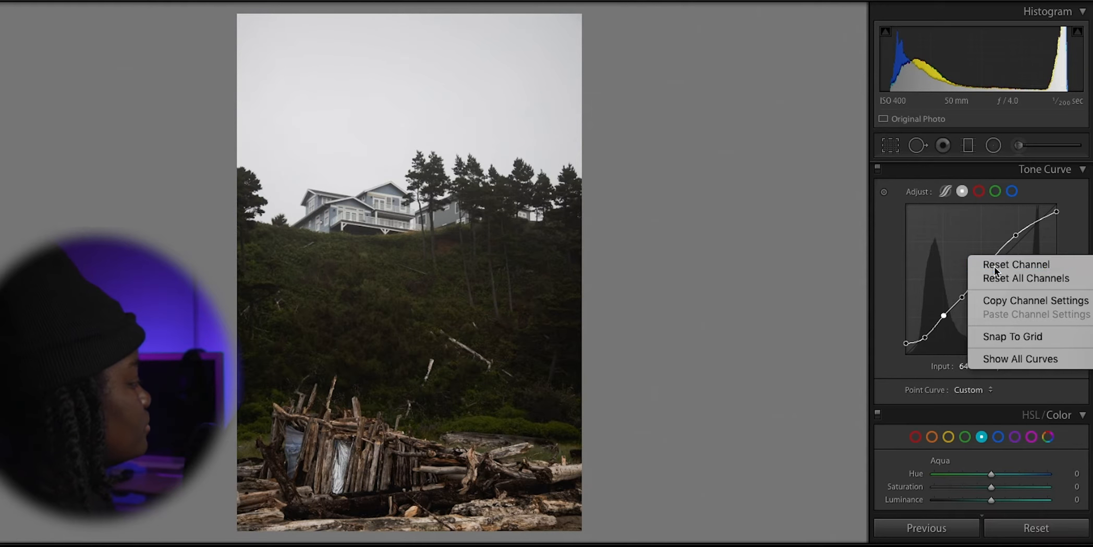
pyautogui.click(995, 265)
pyautogui.click(940, 320)
pyautogui.click(988, 274)
pyautogui.moveTo(1026, 236); pyautogui.dragTo(1020, 241)
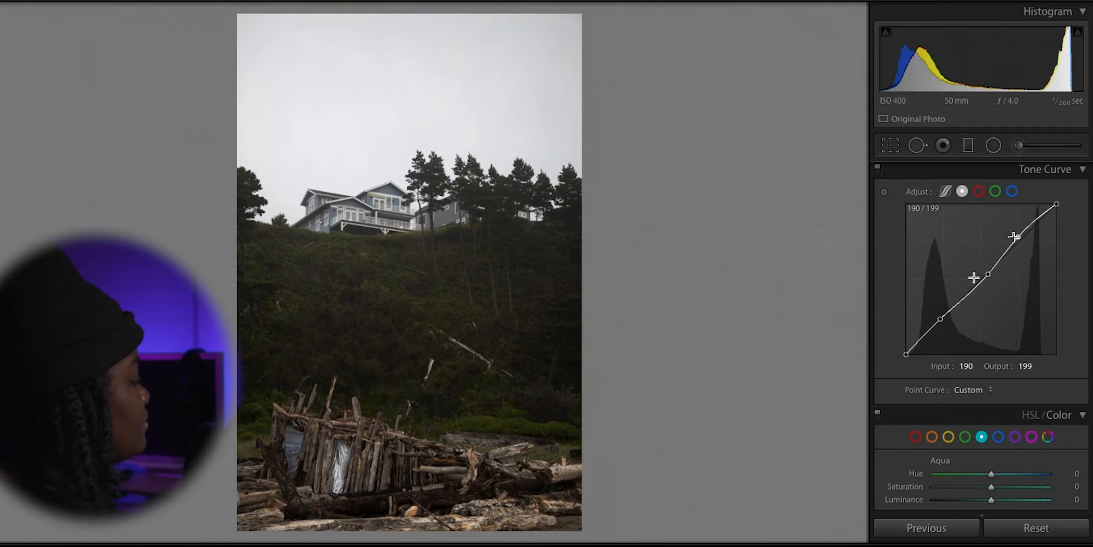
pyautogui.moveTo(940, 319); pyautogui.dragTo(945, 322)
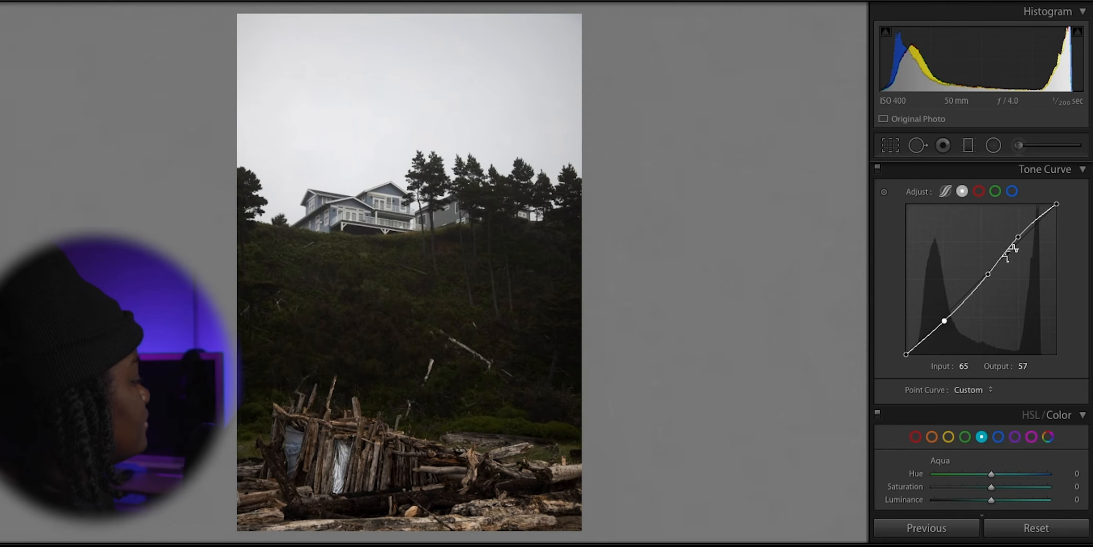
pyautogui.moveTo(989, 275); pyautogui.dragTo(989, 279)
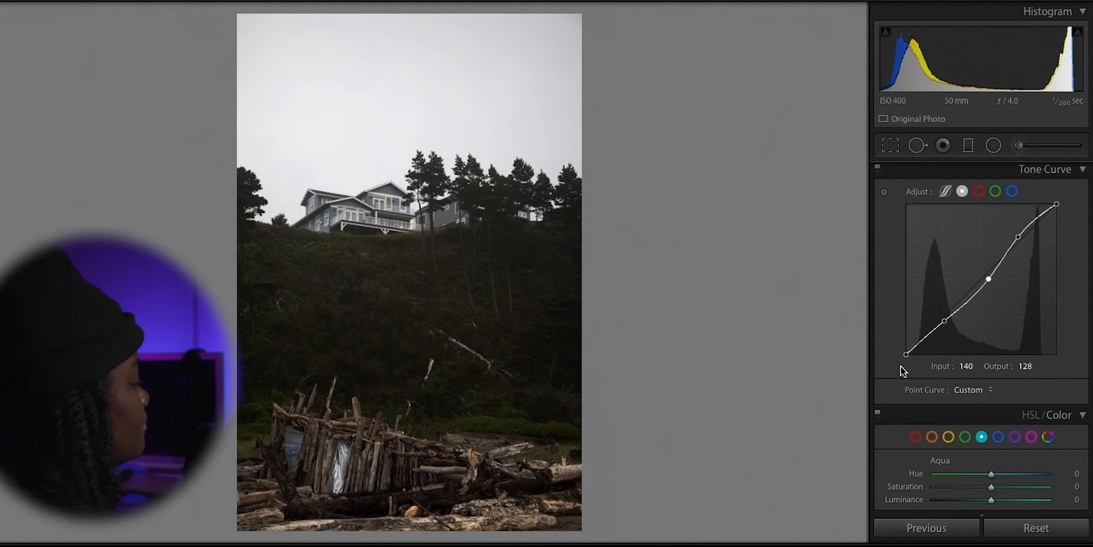
# Set the tone curve's black point to output 18 and white point to output 251, and add a dark-end point at input 30, output 29
pyautogui.moveTo(905, 355); pyautogui.dragTo(897, 350)
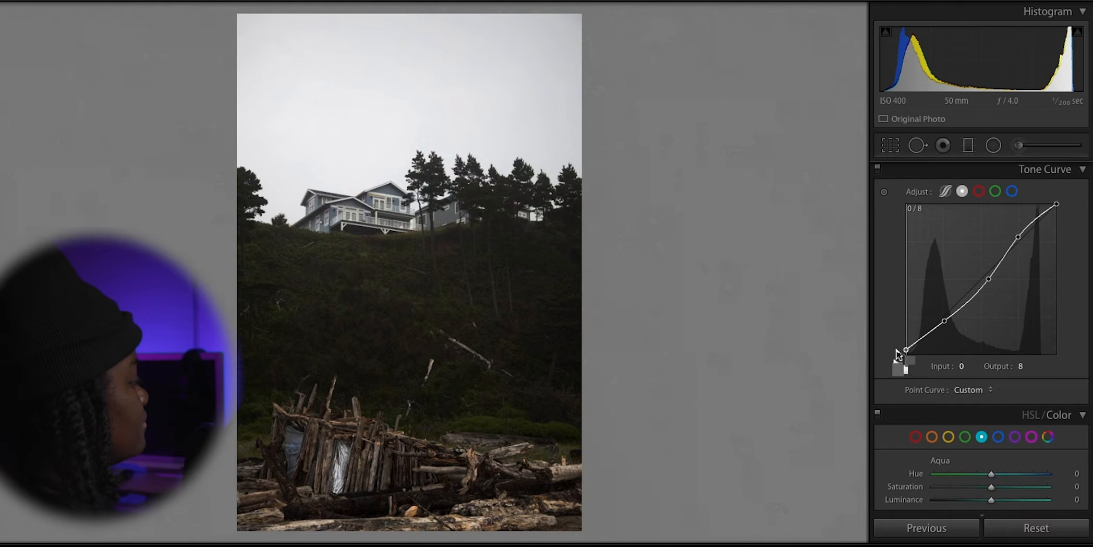
pyautogui.scroll(1, 1060, 203)
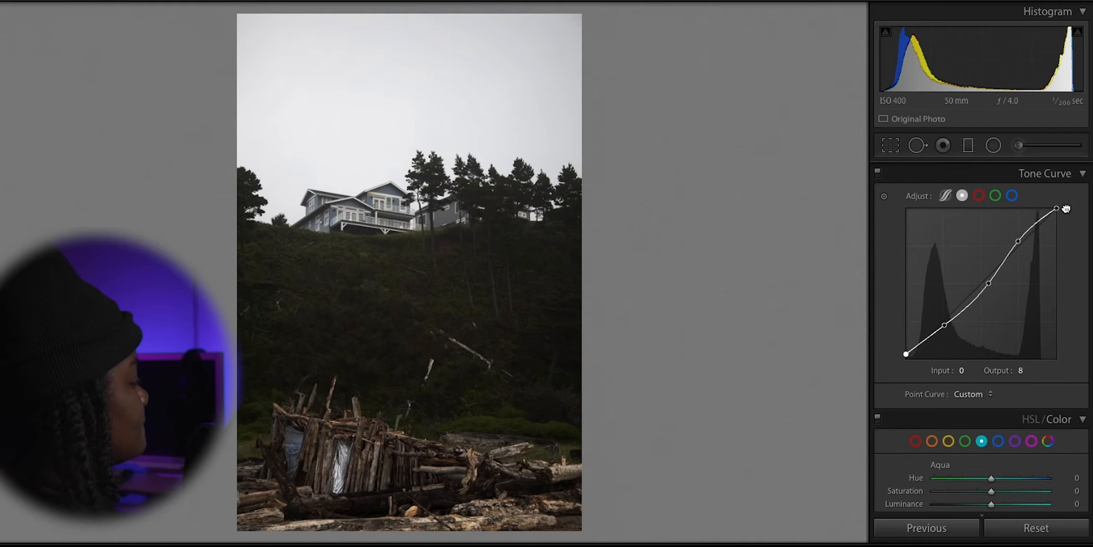
pyautogui.moveTo(1059, 208); pyautogui.dragTo(1067, 217)
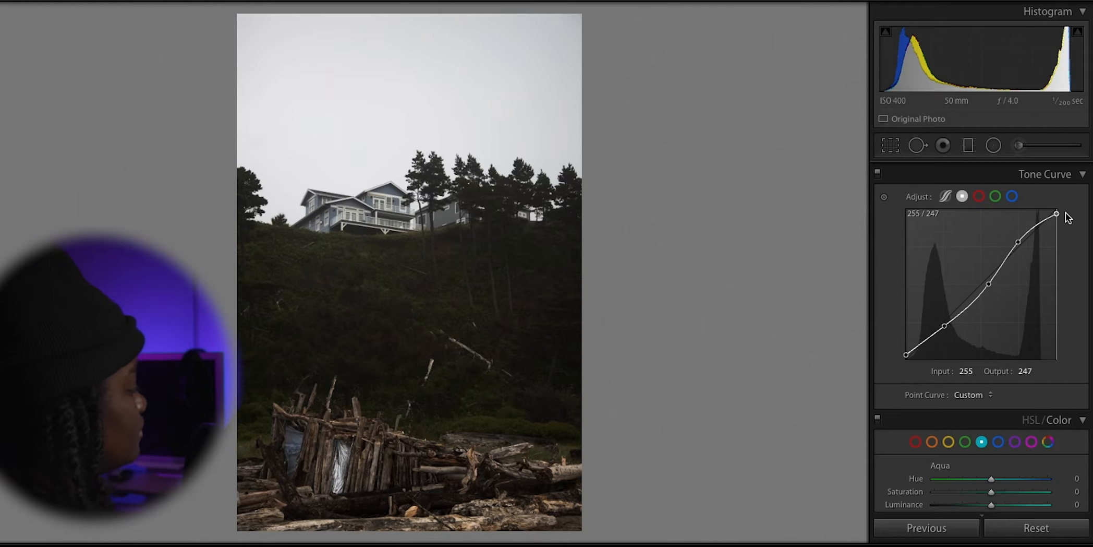
pyautogui.moveTo(1067, 217); pyautogui.dragTo(1069, 215)
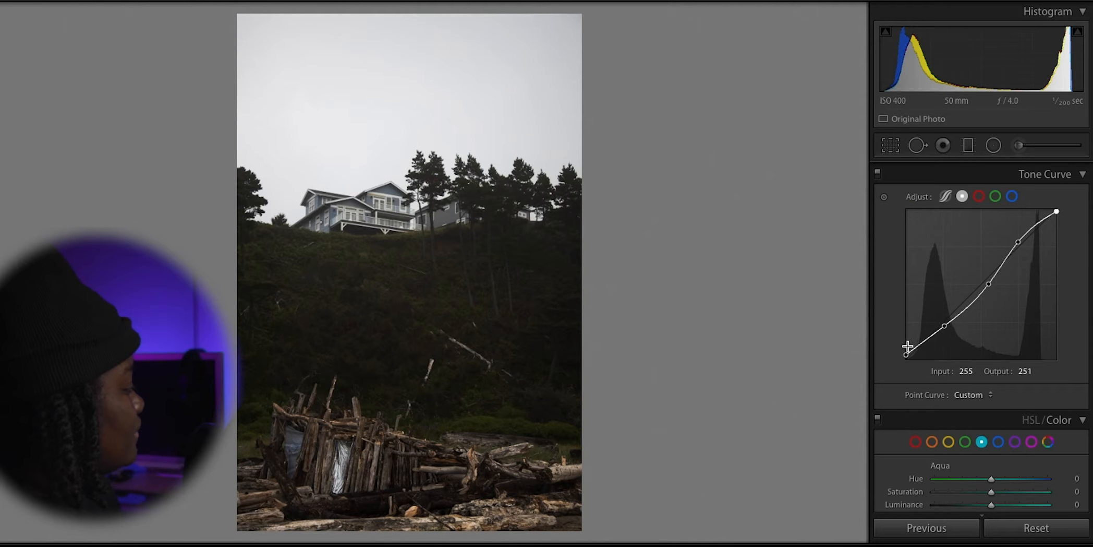
pyautogui.moveTo(906, 353); pyautogui.dragTo(906, 348)
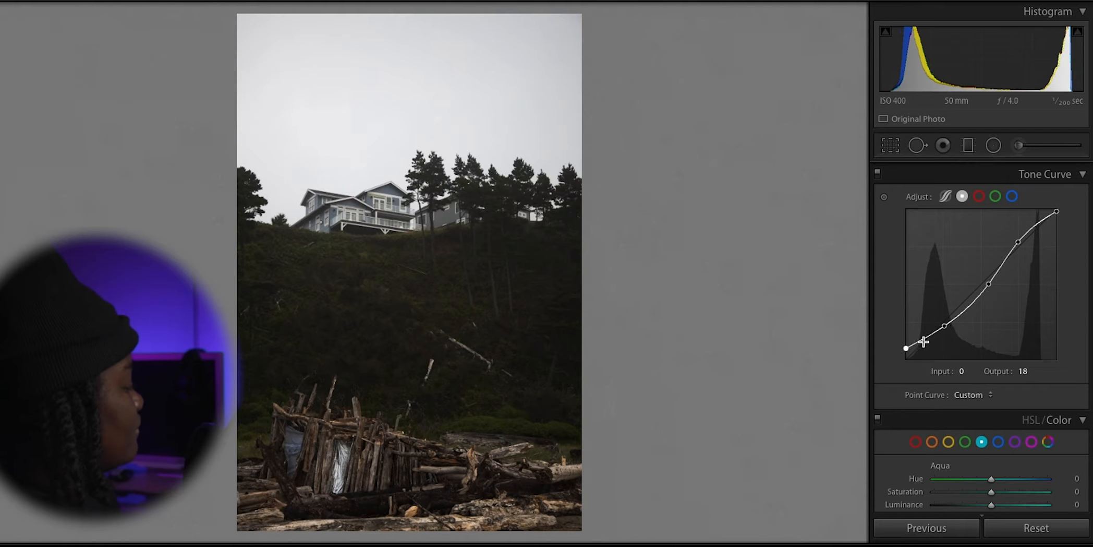
pyautogui.click(924, 342)
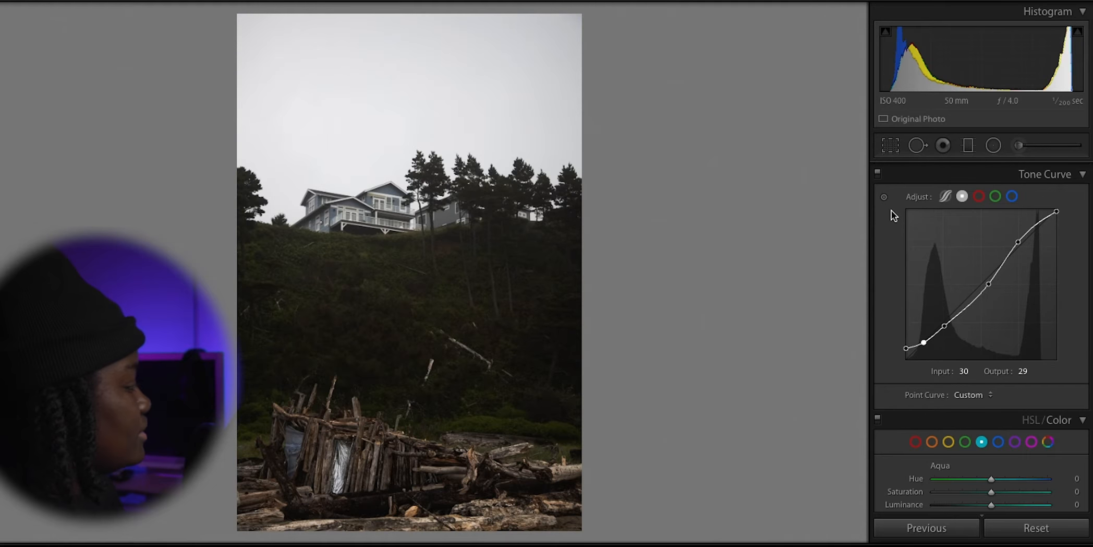
# Toggle the tone curve's effect off and on to check the new matte look on the photo
pyautogui.click(878, 173)
pyautogui.click(877, 173)
pyautogui.click(877, 173)
pyautogui.click(877, 173)
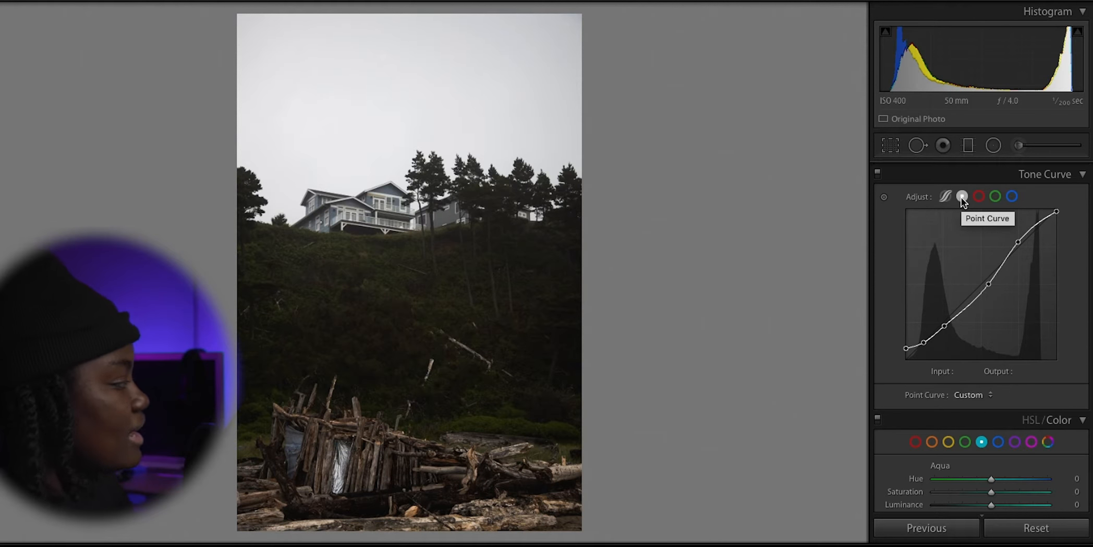
# Look through the colour channel curves and return to the main point curve
pyautogui.click(979, 196)
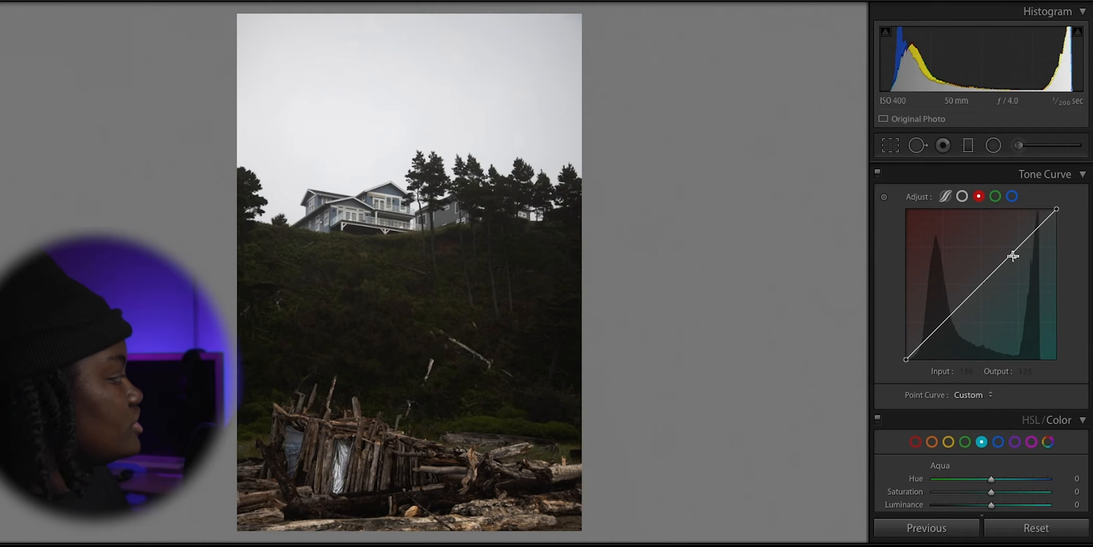
pyautogui.click(1011, 197)
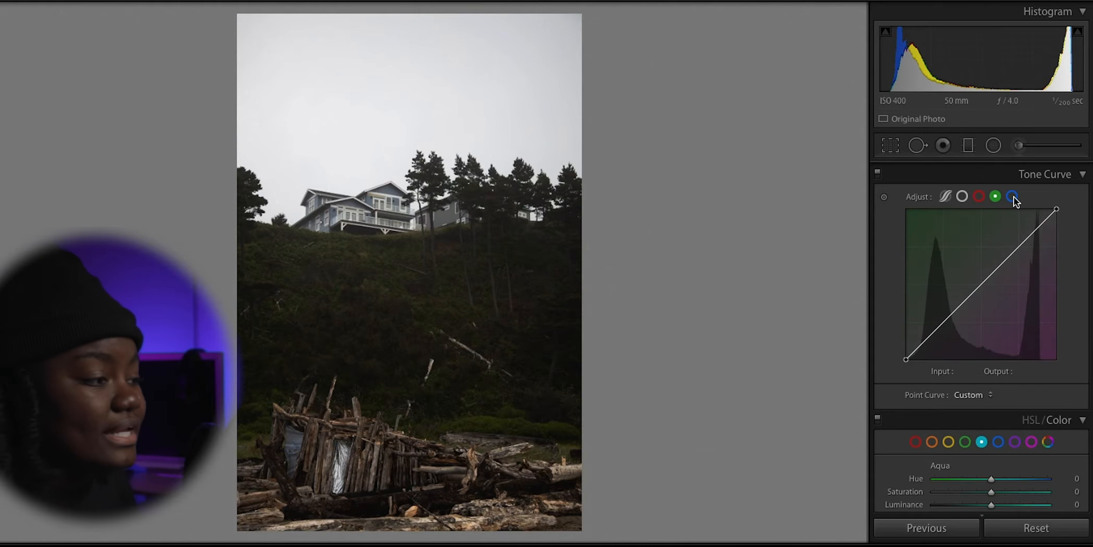
pyautogui.click(964, 198)
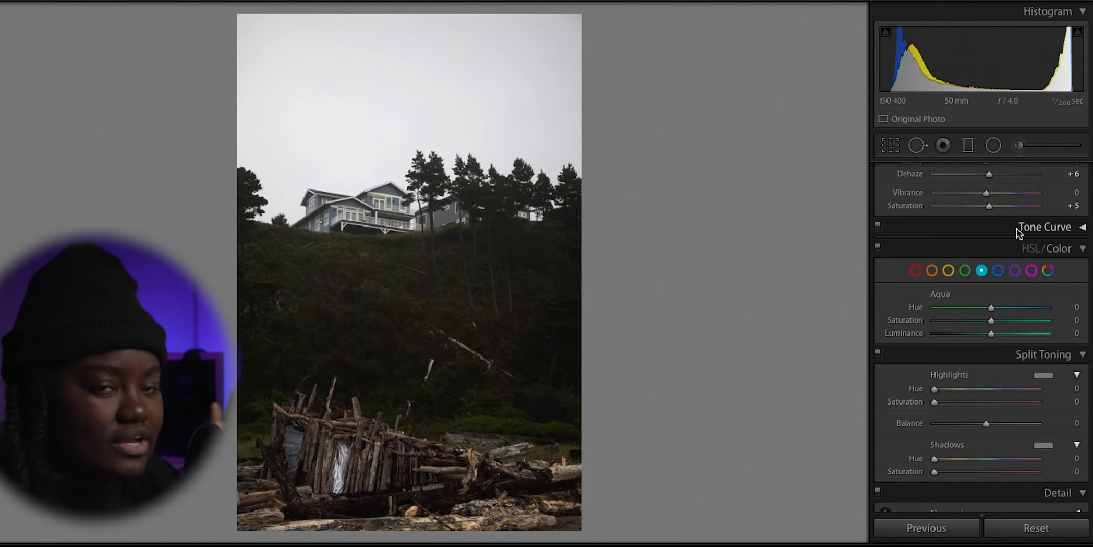
pyautogui.click(1017, 229)
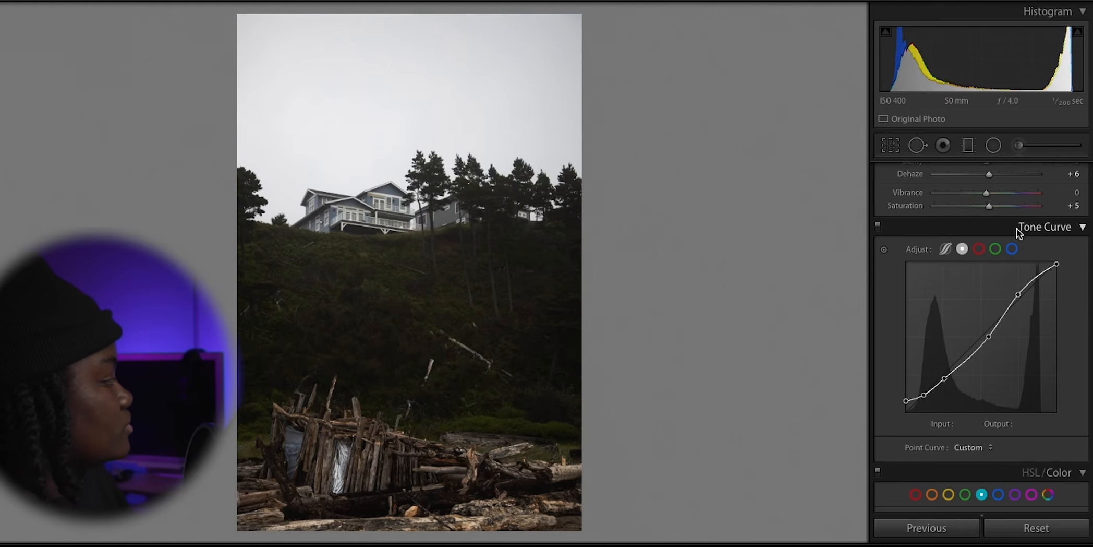
# Set the basic Contrast to 0
pyautogui.scroll(5, 877, 235)
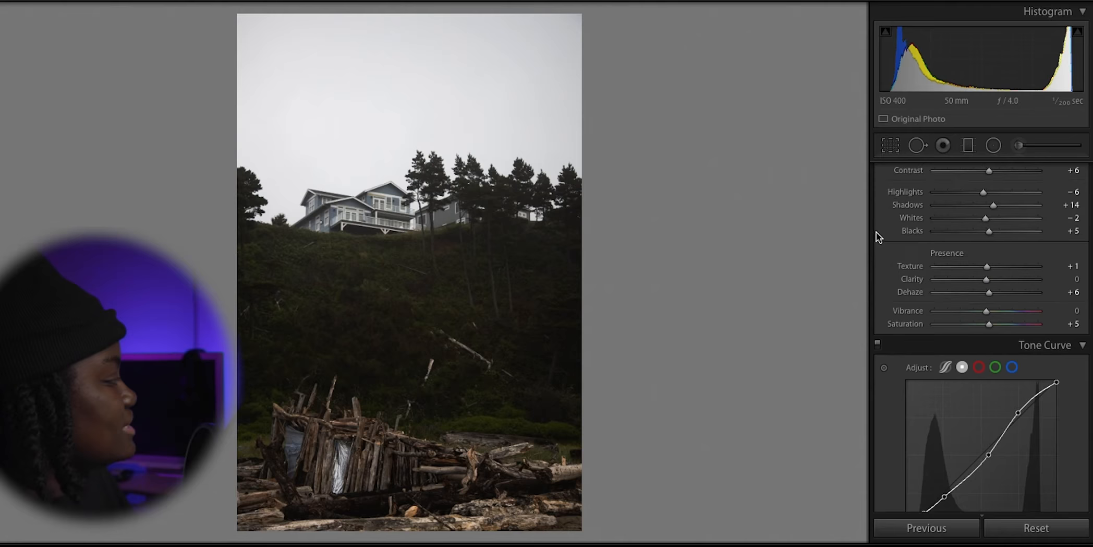
pyautogui.scroll(1, 916, 262)
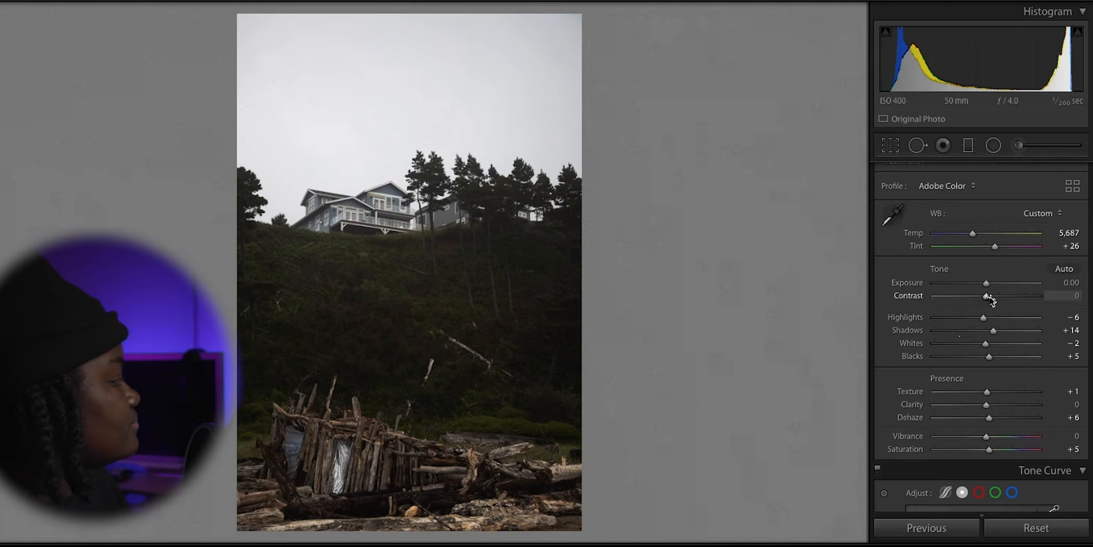
pyautogui.moveTo(988, 296)
pyautogui.mouseDown()
pyautogui.moveTo(1025, 298)
pyautogui.moveTo(943, 300)
pyautogui.moveTo(983, 298)
pyautogui.mouseUp()
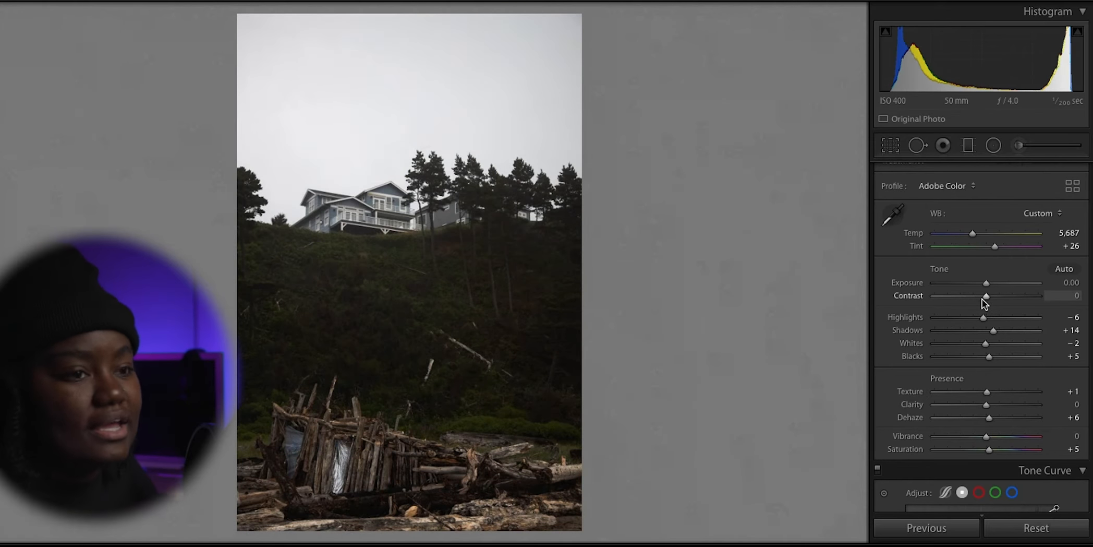
# Compare the basic tone settings, such as Highlights, Shadows, Whites and Blacks, with the tone curve's points
pyautogui.scroll(-5, 961, 314)
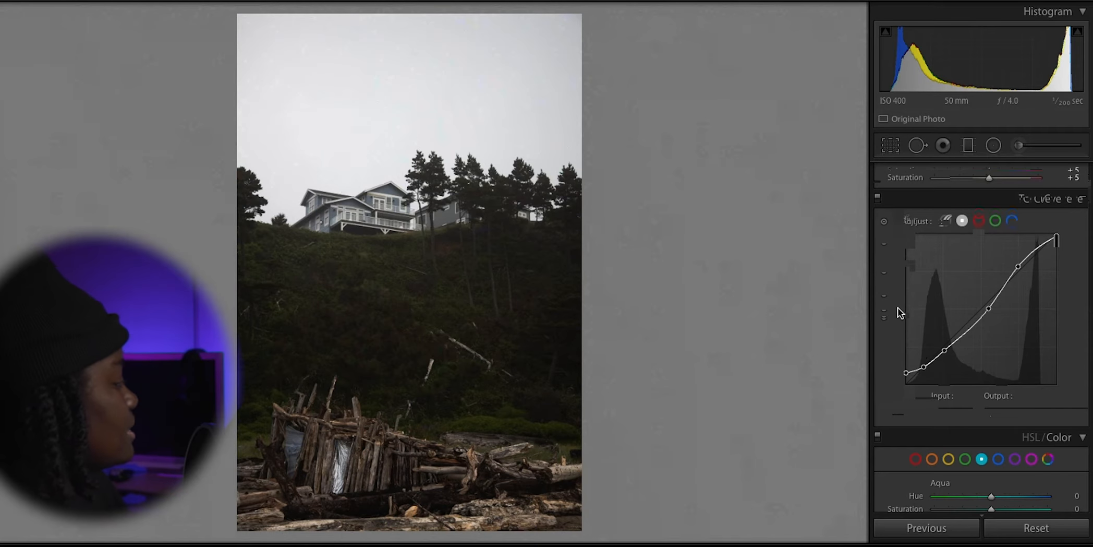
pyautogui.scroll(5, 898, 308)
pyautogui.scroll(-1, 917, 254)
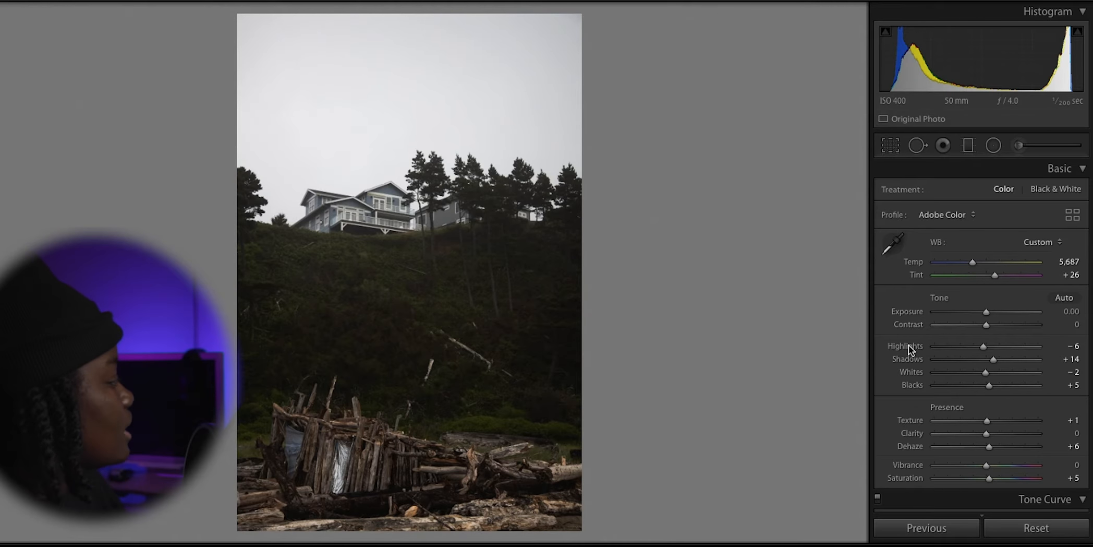
pyautogui.scroll(-6, 908, 344)
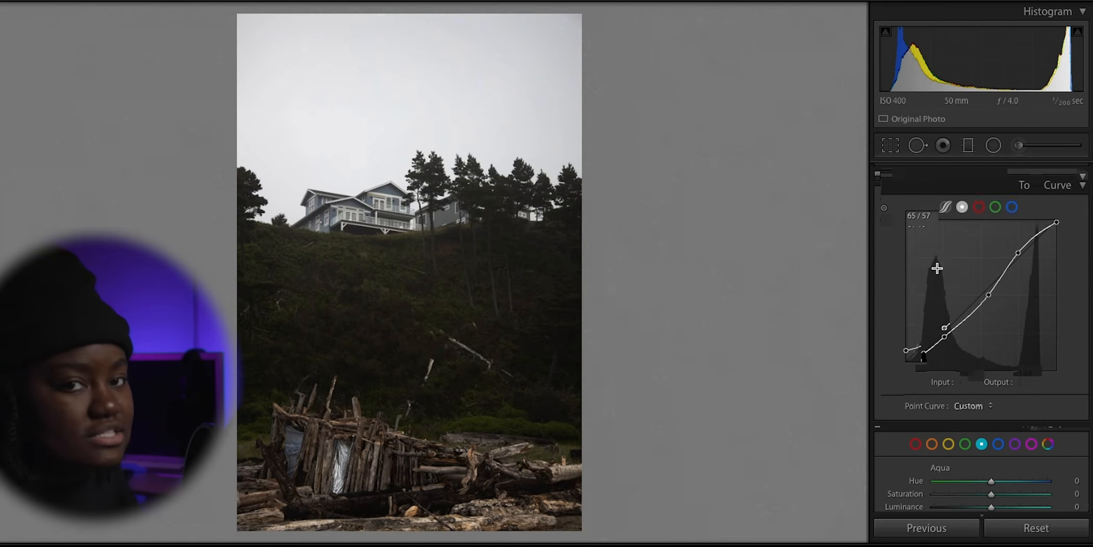
pyautogui.scroll(6, 911, 271)
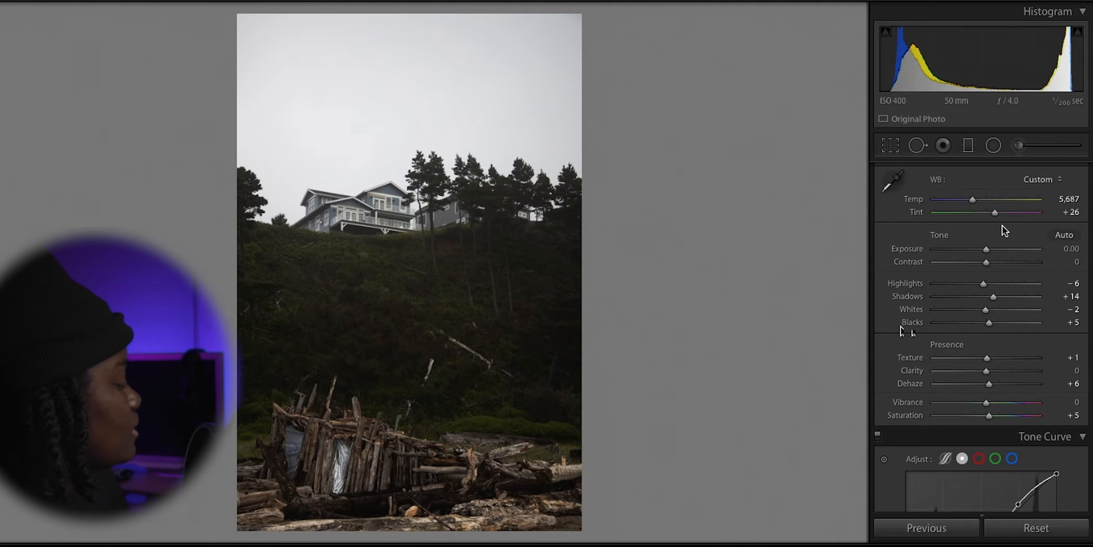
pyautogui.scroll(-6, 908, 282)
pyautogui.scroll(2, 923, 253)
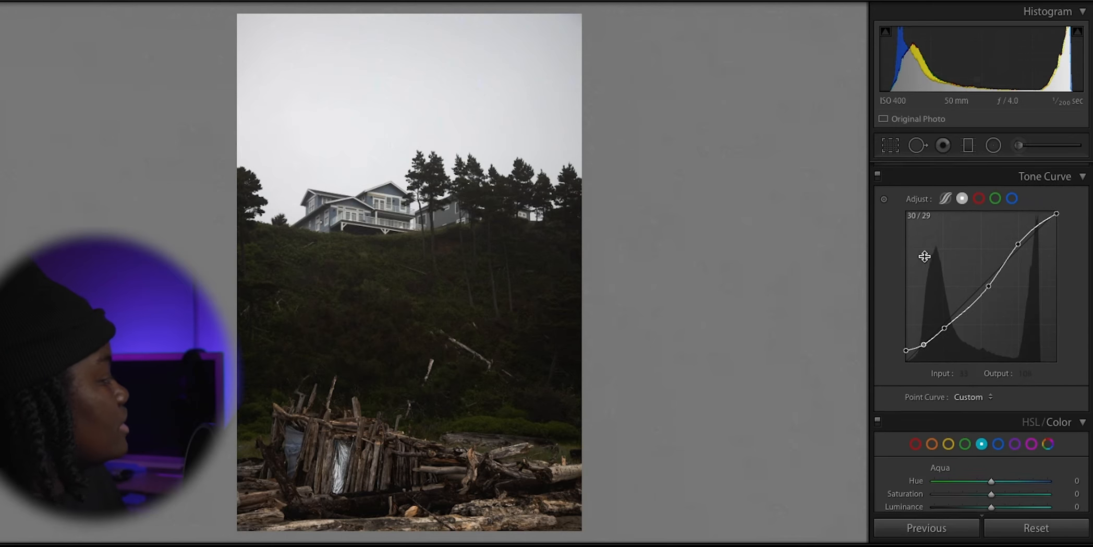
# In the HSL color settings, set the red saturation to -100 and the red luminance to +1
pyautogui.click(1080, 180)
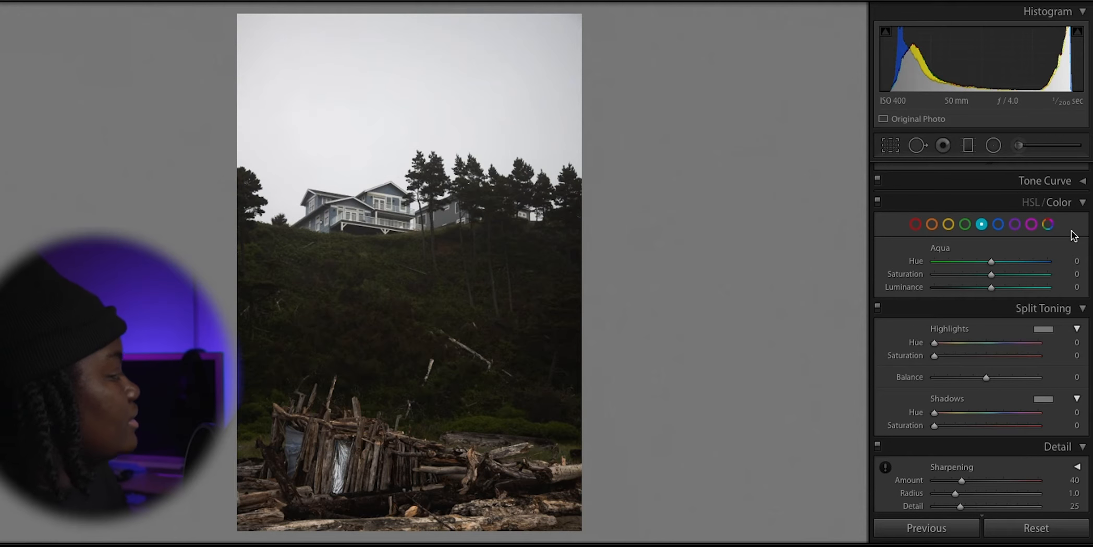
pyautogui.click(916, 225)
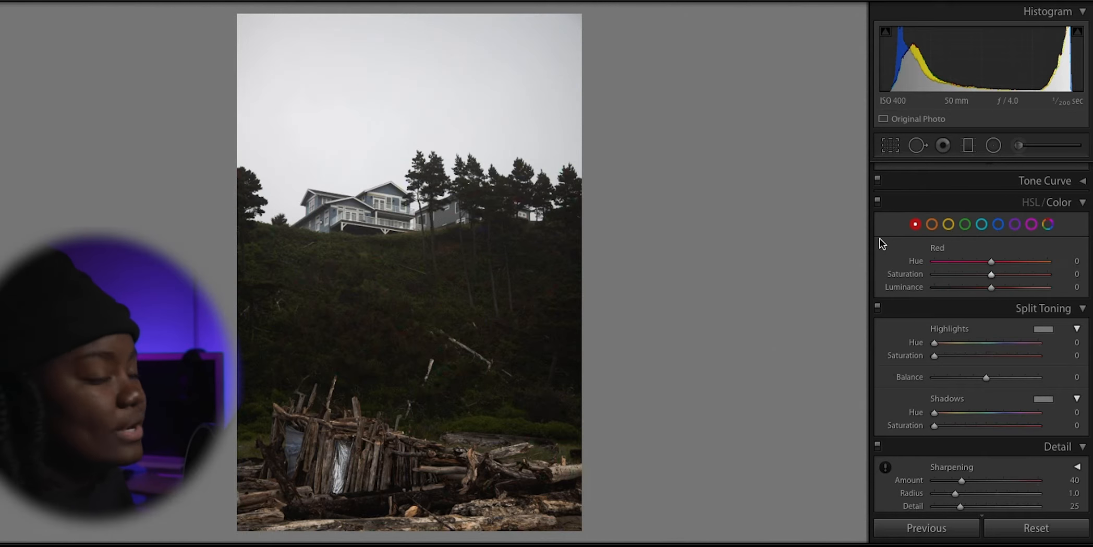
pyautogui.moveTo(992, 281)
pyautogui.mouseDown()
pyautogui.moveTo(1057, 283)
pyautogui.moveTo(996, 292)
pyautogui.mouseUp()
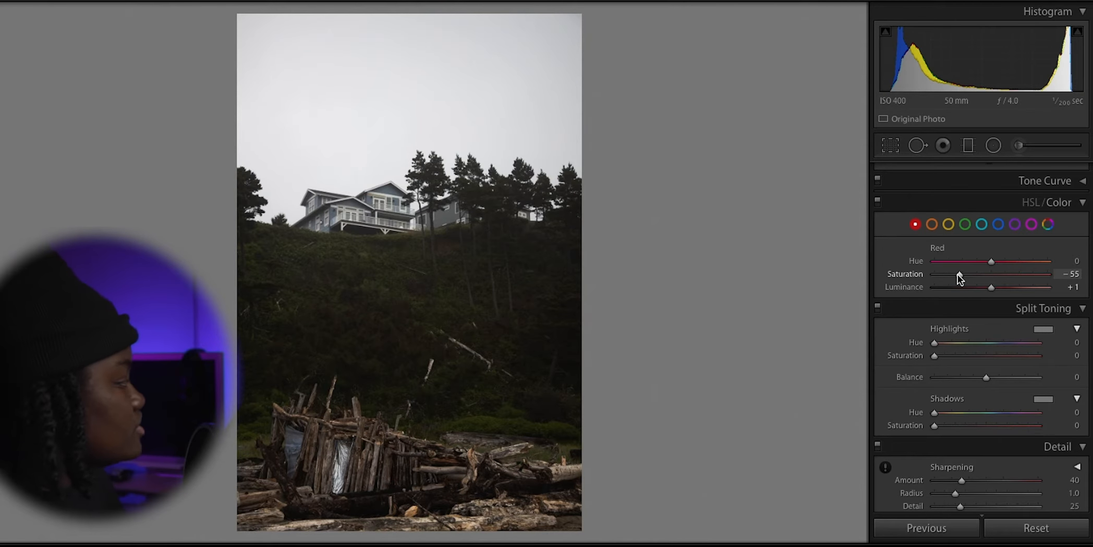
pyautogui.moveTo(951, 278); pyautogui.dragTo(931, 275)
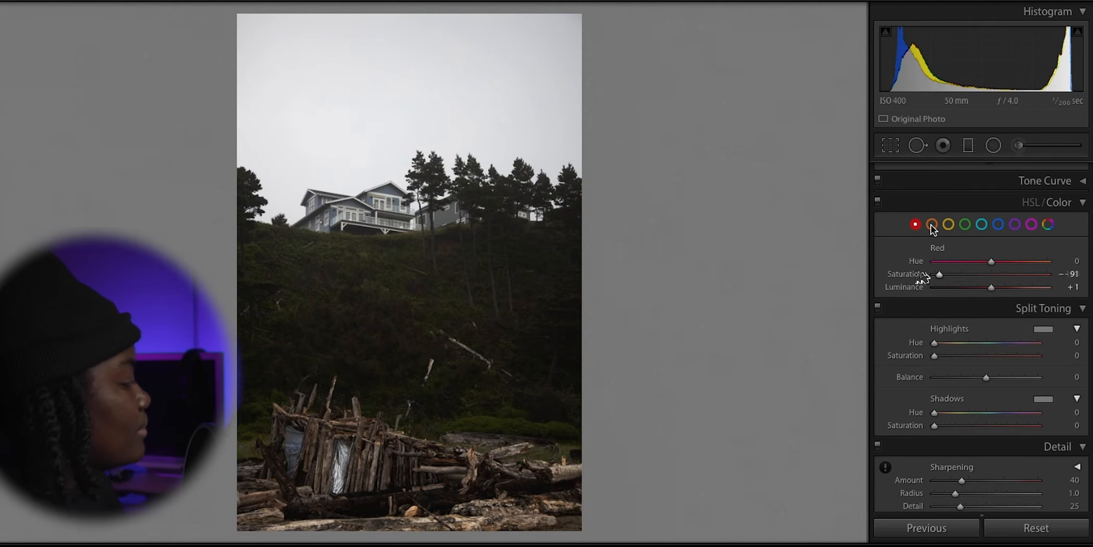
# Try the orange saturation at +100 and shift the orange hue between -100 and +100
pyautogui.click(932, 225)
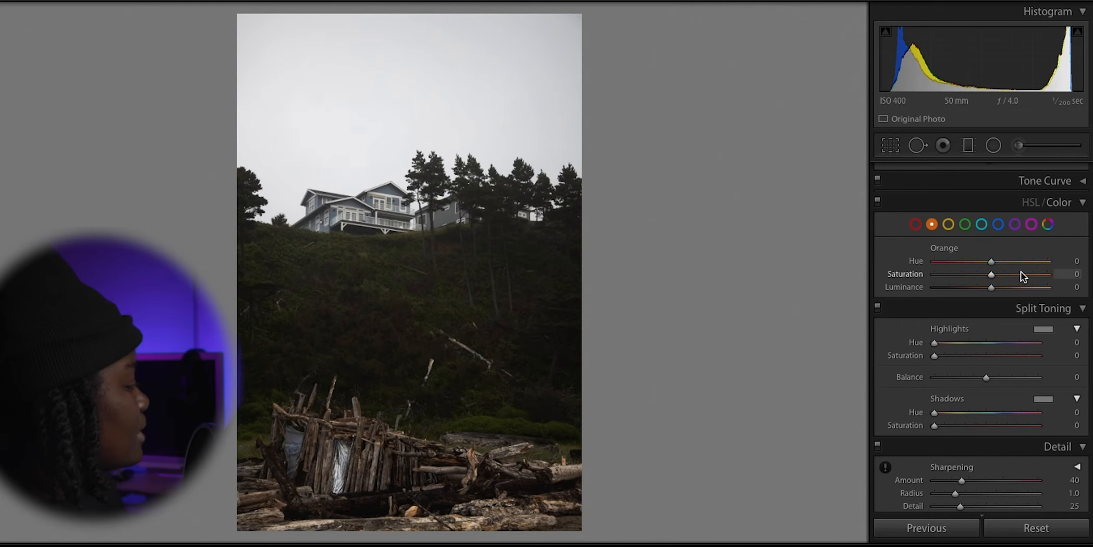
pyautogui.moveTo(992, 275); pyautogui.dragTo(1074, 283)
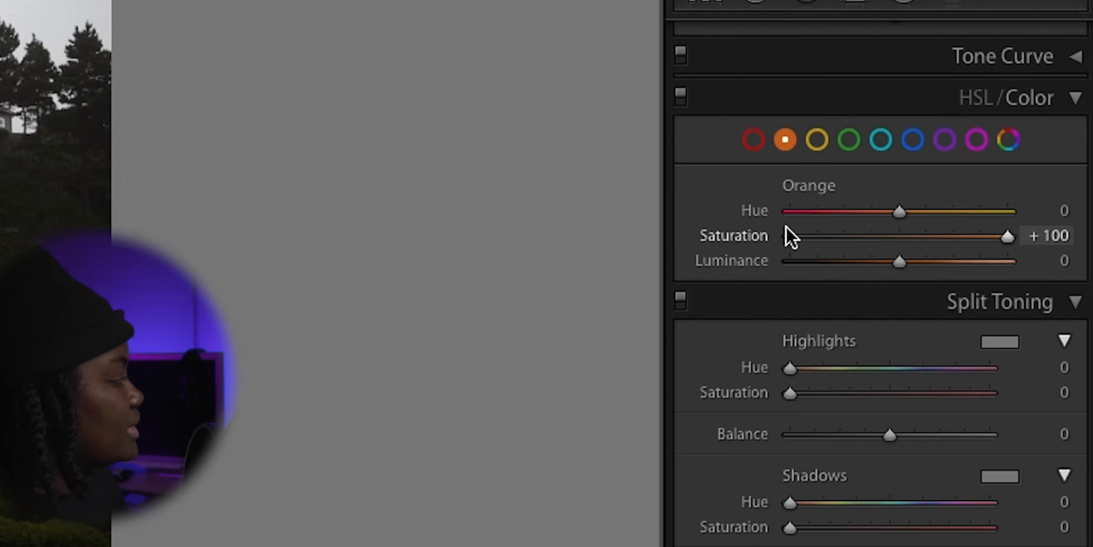
pyautogui.click(753, 212)
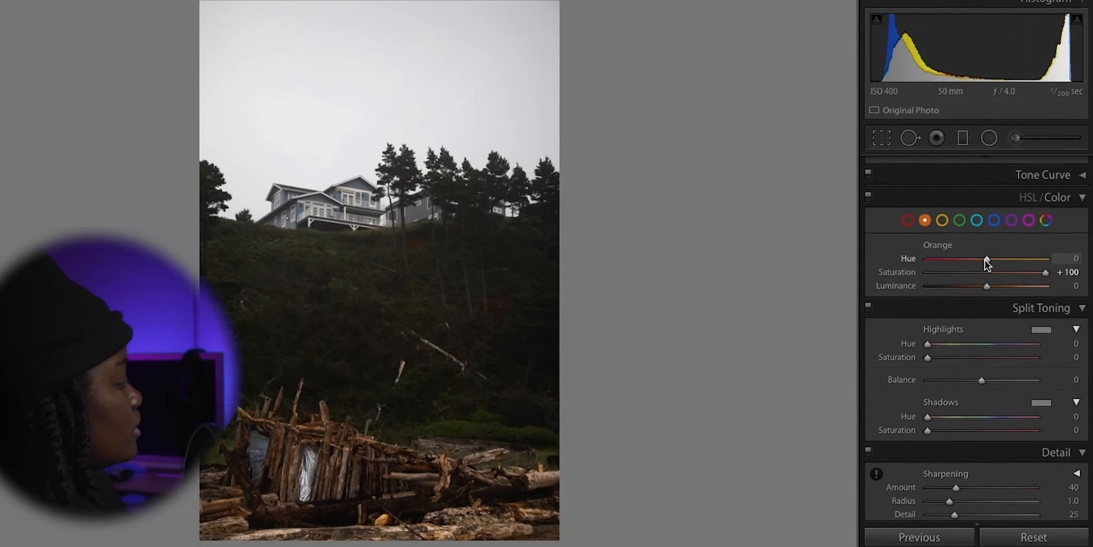
pyautogui.moveTo(925, 227); pyautogui.dragTo(801, 228)
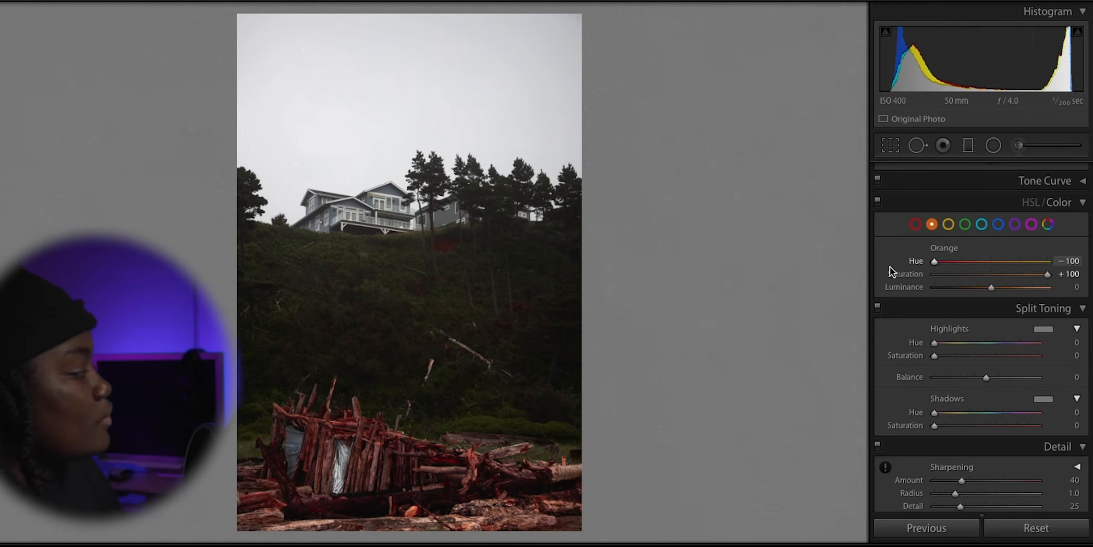
pyautogui.moveTo(890, 266); pyautogui.dragTo(1092, 266)
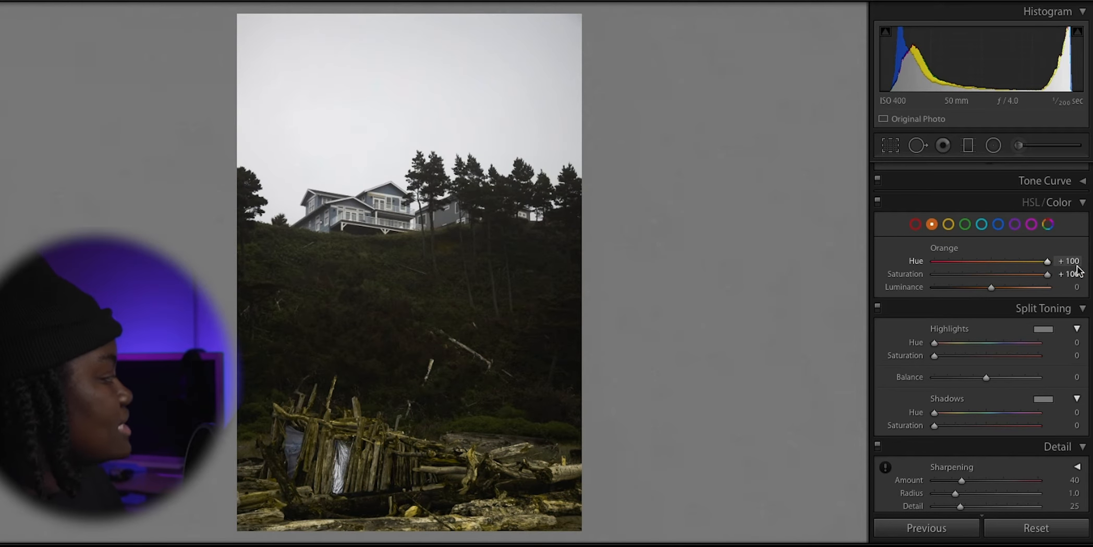
pyautogui.moveTo(1079, 270); pyautogui.dragTo(1037, 273)
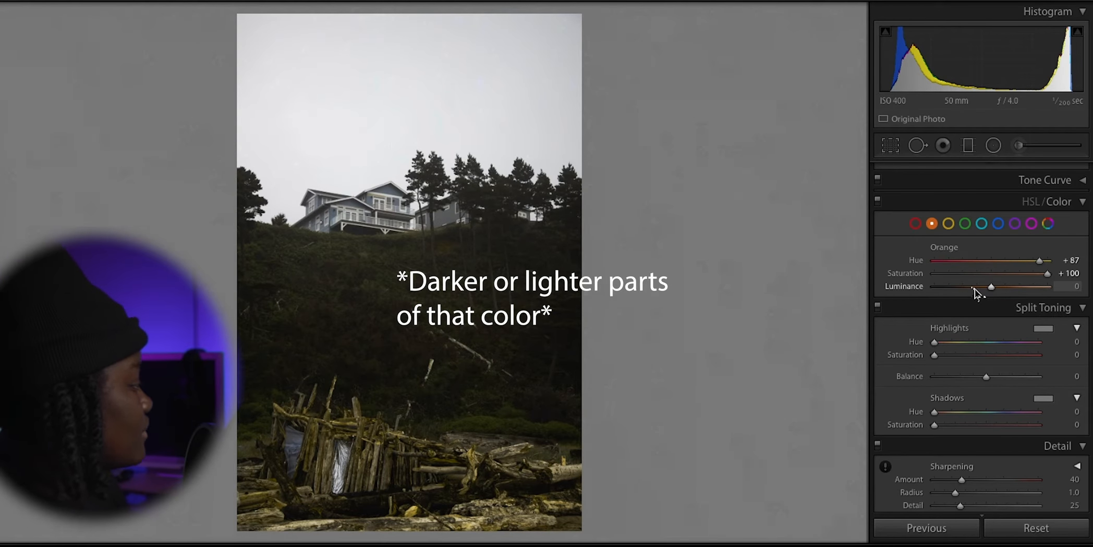
# Set the oranges to hue -37, saturation +21, luminance +15 and the yellows to hue +31, saturation +10, luminance +4
pyautogui.moveTo(1038, 265); pyautogui.dragTo(972, 269)
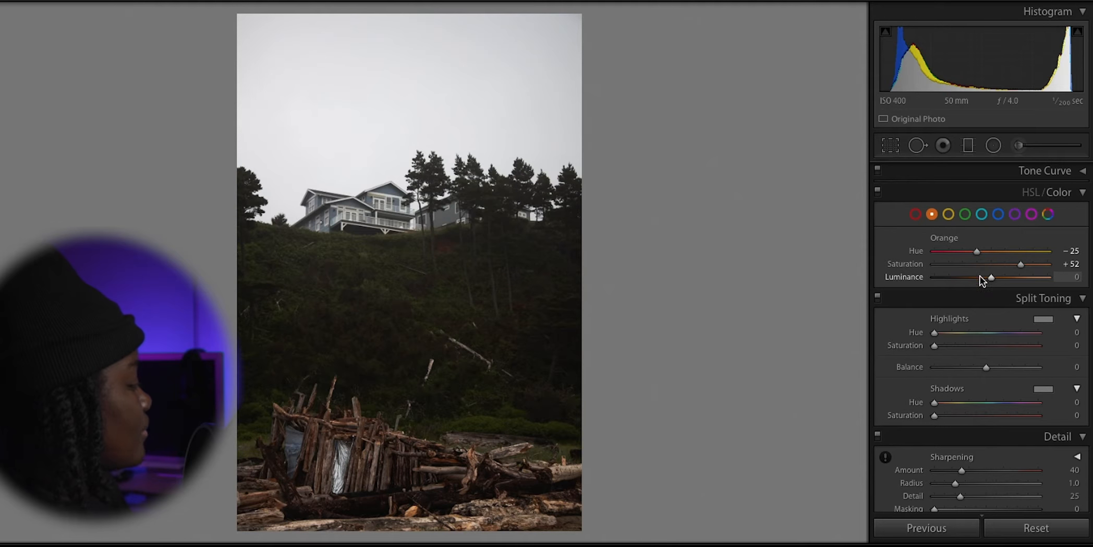
pyautogui.moveTo(984, 278); pyautogui.dragTo(885, 290)
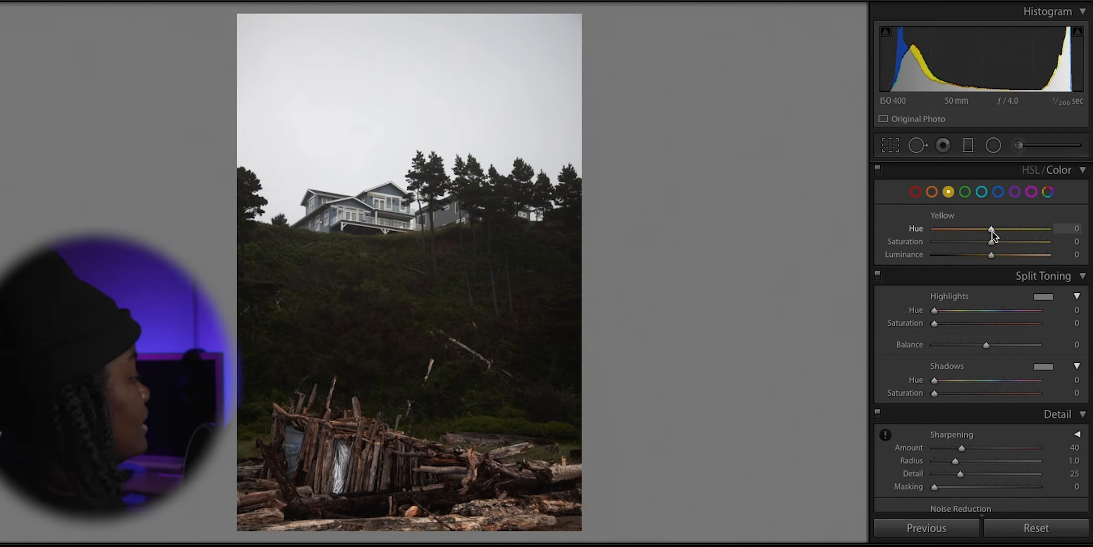
pyautogui.moveTo(991, 230); pyautogui.dragTo(1027, 250)
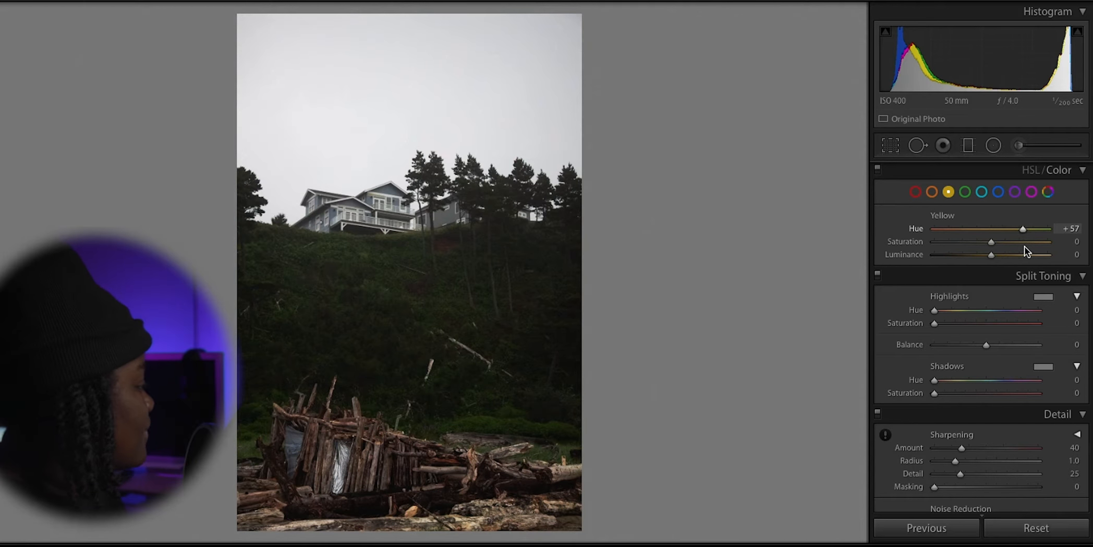
pyautogui.moveTo(1021, 251); pyautogui.dragTo(982, 251)
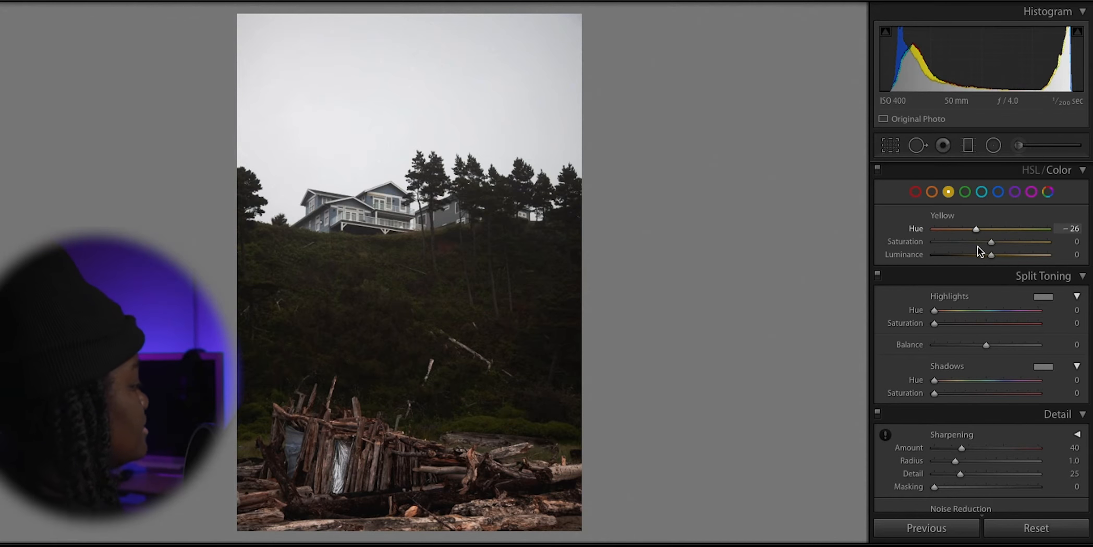
# Set the greens to hue -37, saturation +28, luminance +5 and the aquas to hue -85, saturation -100, and collapse the HSL settings
pyautogui.scroll(1, 988, 245)
pyautogui.click(967, 206)
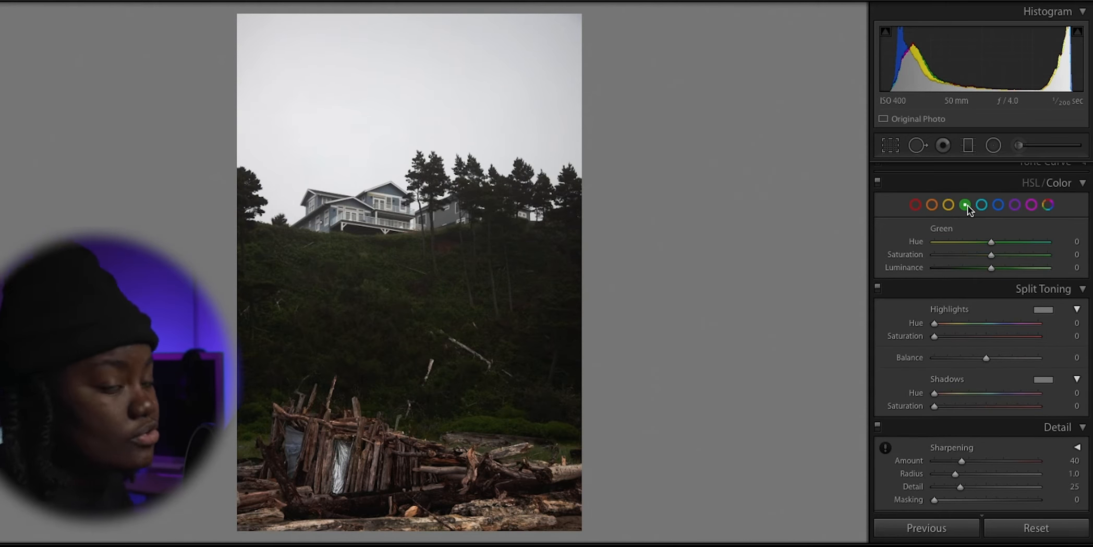
pyautogui.moveTo(990, 244); pyautogui.dragTo(912, 246)
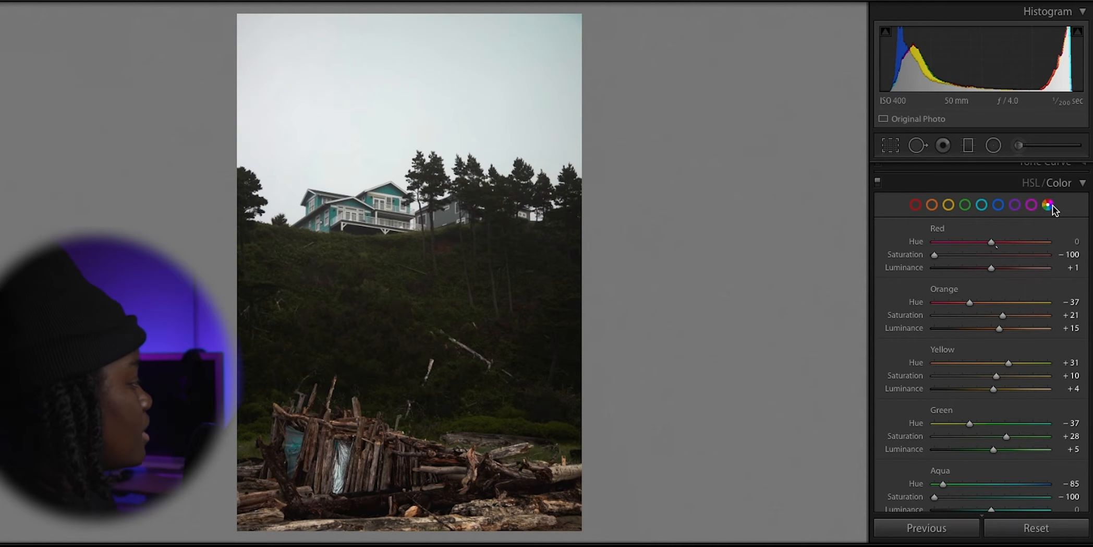
pyautogui.scroll(6, 927, 325)
pyautogui.scroll(-4, 960, 325)
pyautogui.scroll(-1, 964, 328)
pyautogui.click(1083, 290)
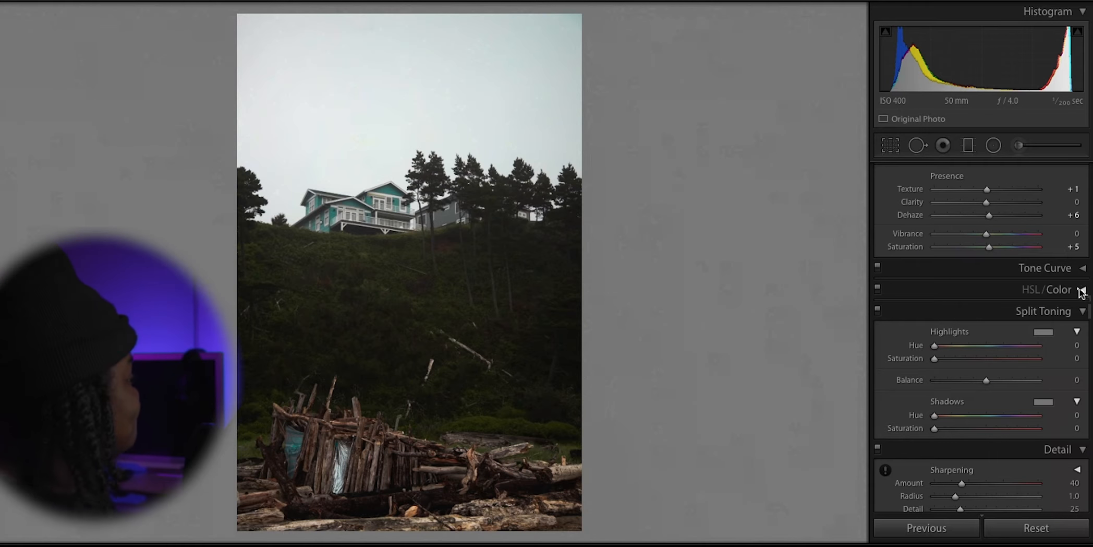
# Split-tone the photo with highlights at hue 78, saturation 9 and shadows at hue 192, saturation 1
pyautogui.scroll(-1, 1074, 297)
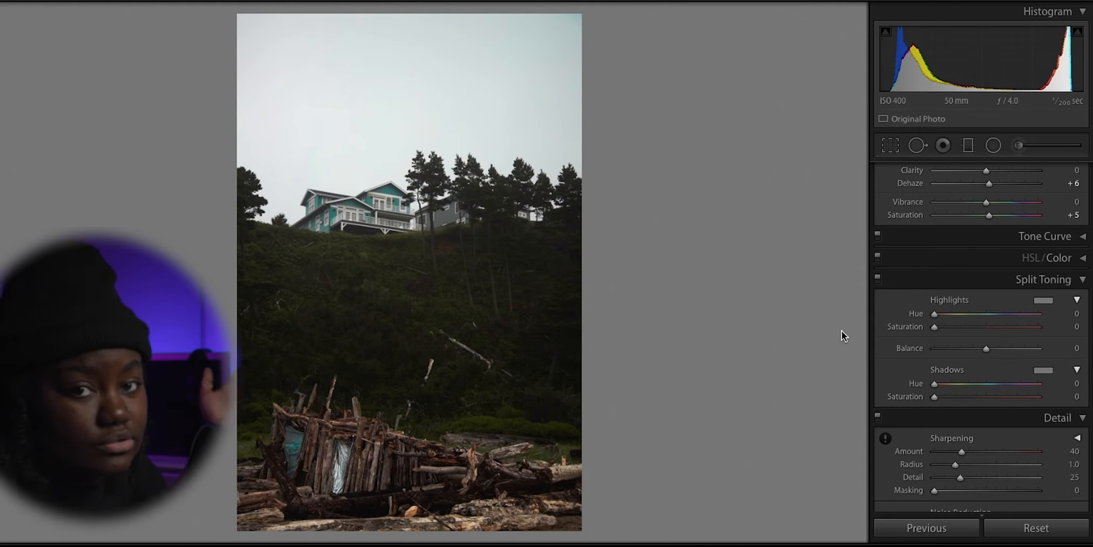
pyautogui.moveTo(934, 314); pyautogui.dragTo(958, 312)
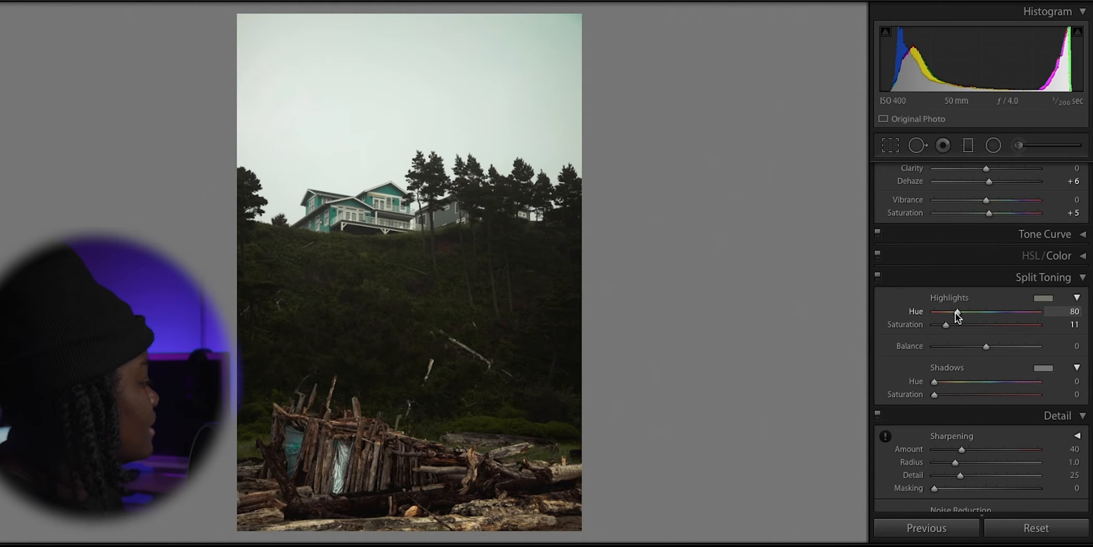
pyautogui.moveTo(946, 324)
pyautogui.mouseDown()
pyautogui.moveTo(1062, 326)
pyautogui.moveTo(909, 339)
pyautogui.moveTo(986, 344)
pyautogui.moveTo(952, 339)
pyautogui.mouseUp()
pyautogui.scroll(-1, 953, 344)
pyautogui.moveTo(934, 393); pyautogui.dragTo(953, 401)
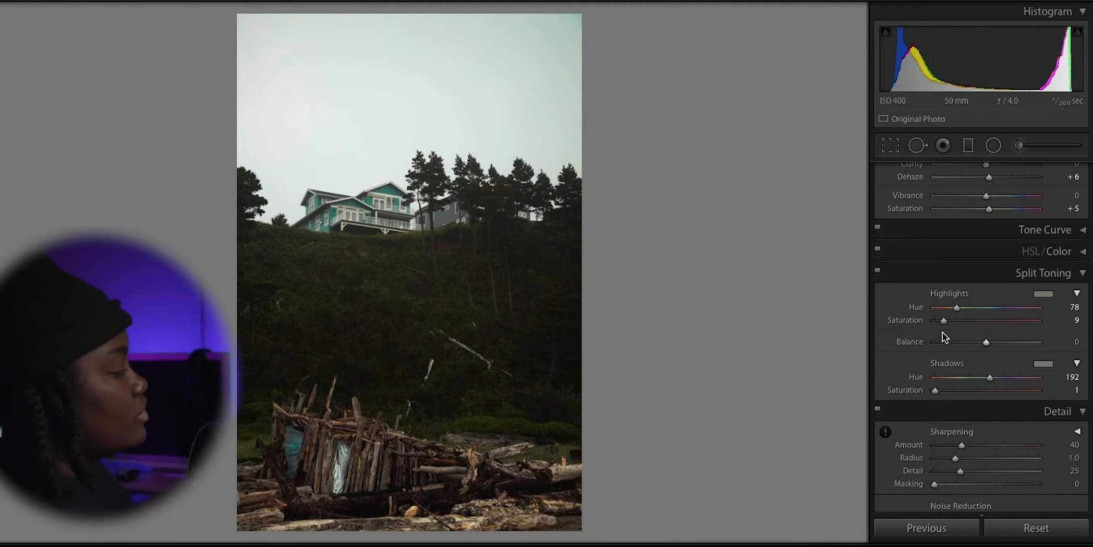
# Try a split-toning highlights saturation of 17, undo it, and set the shadows saturation to 5
pyautogui.moveTo(944, 320)
pyautogui.mouseDown()
pyautogui.moveTo(1039, 321)
pyautogui.moveTo(953, 322)
pyautogui.mouseUp()
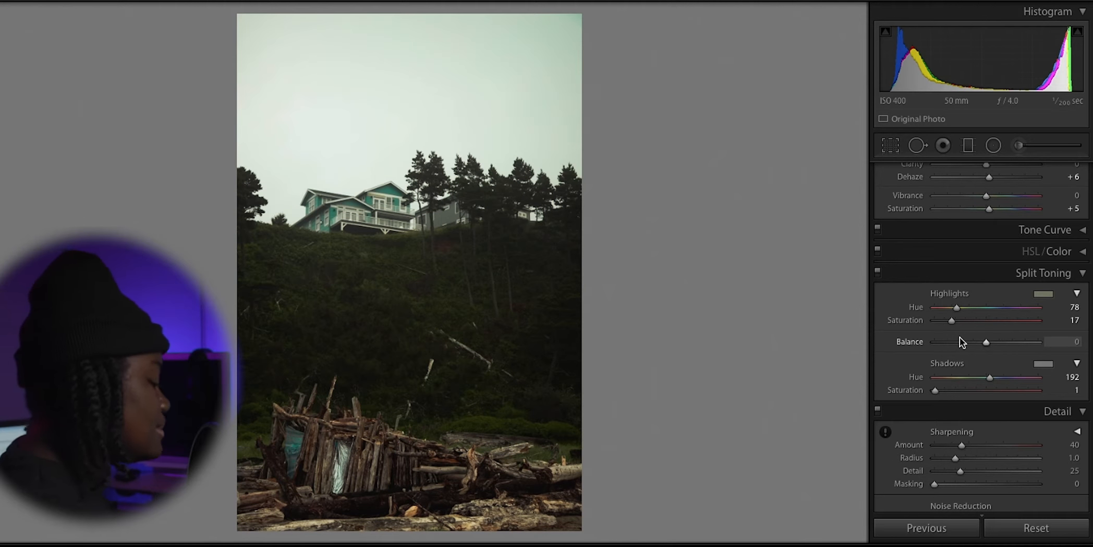
pyautogui.hotkey('ctrl', 'z')
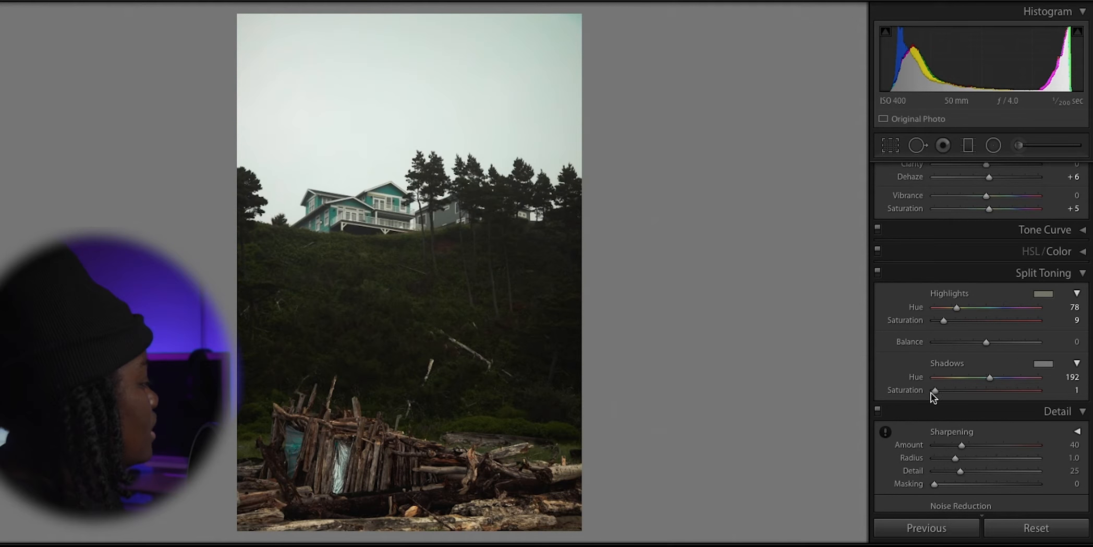
pyautogui.moveTo(935, 391); pyautogui.dragTo(940, 391)
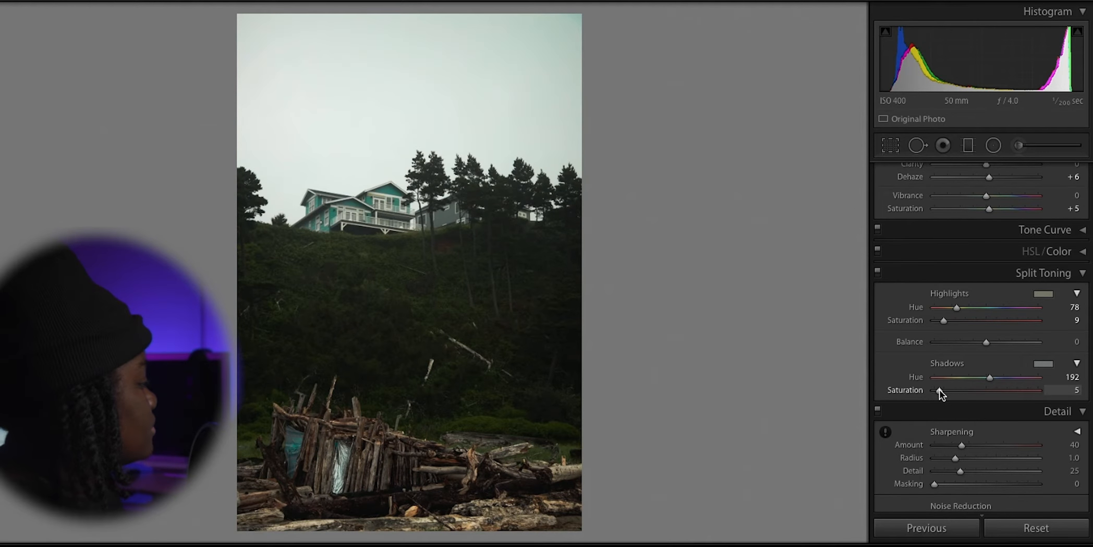
# Test the split-toning balance at -100 and +100, set it to -9, and collapse the Split Toning settings
pyautogui.moveTo(985, 342); pyautogui.dragTo(967, 343)
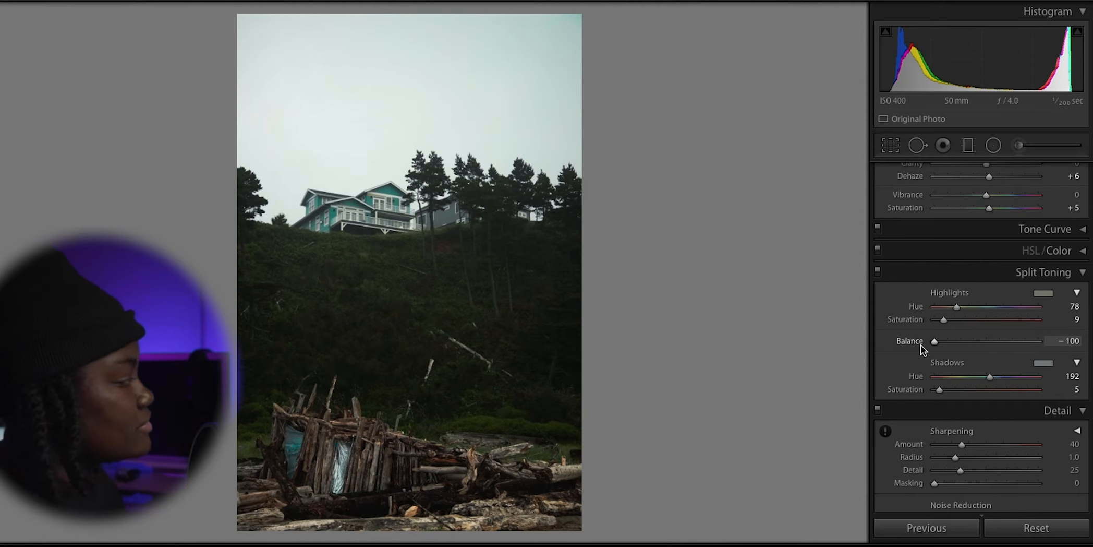
pyautogui.moveTo(935, 341); pyautogui.dragTo(1072, 355)
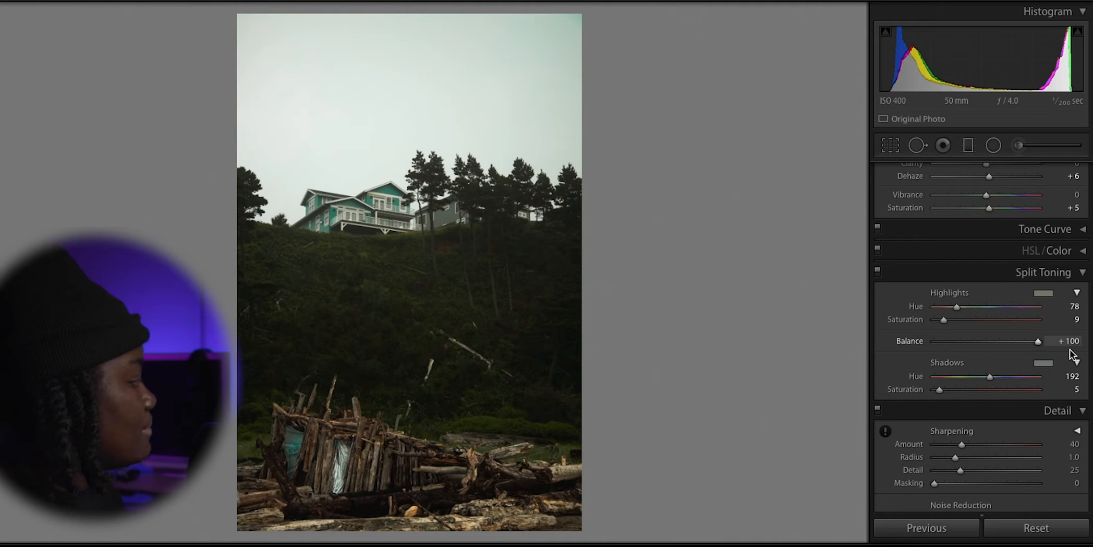
pyautogui.moveTo(1058, 354); pyautogui.dragTo(981, 350)
pyautogui.scroll(-1, 975, 350)
pyautogui.scroll(-1, 901, 341)
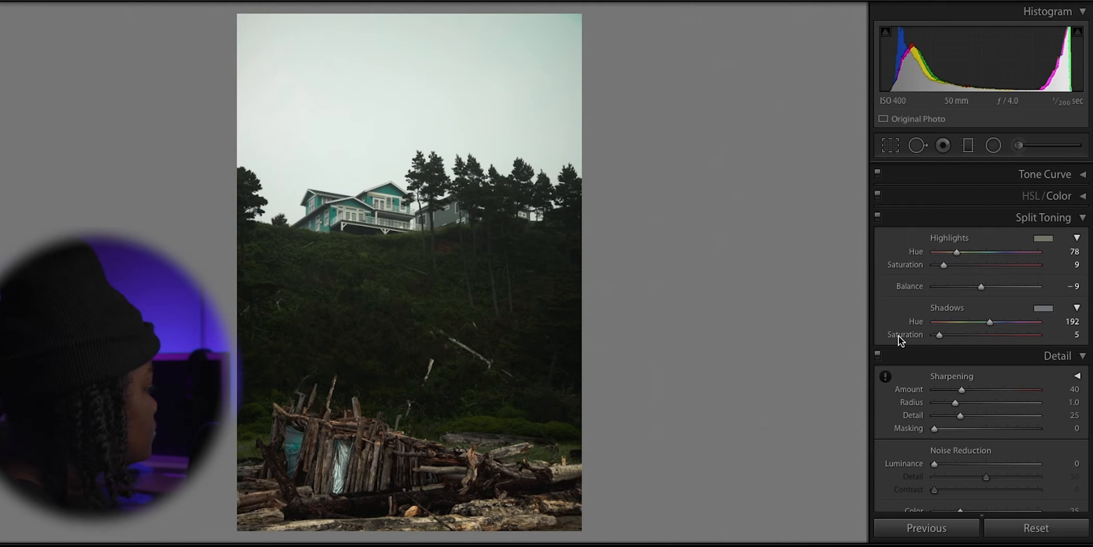
pyautogui.scroll(-1, 899, 302)
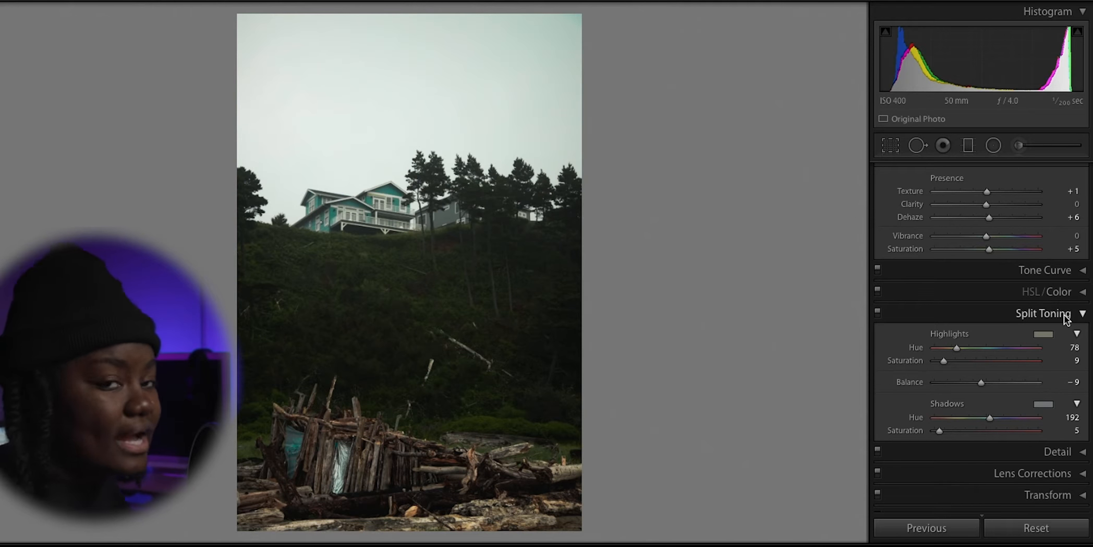
pyautogui.click(1065, 313)
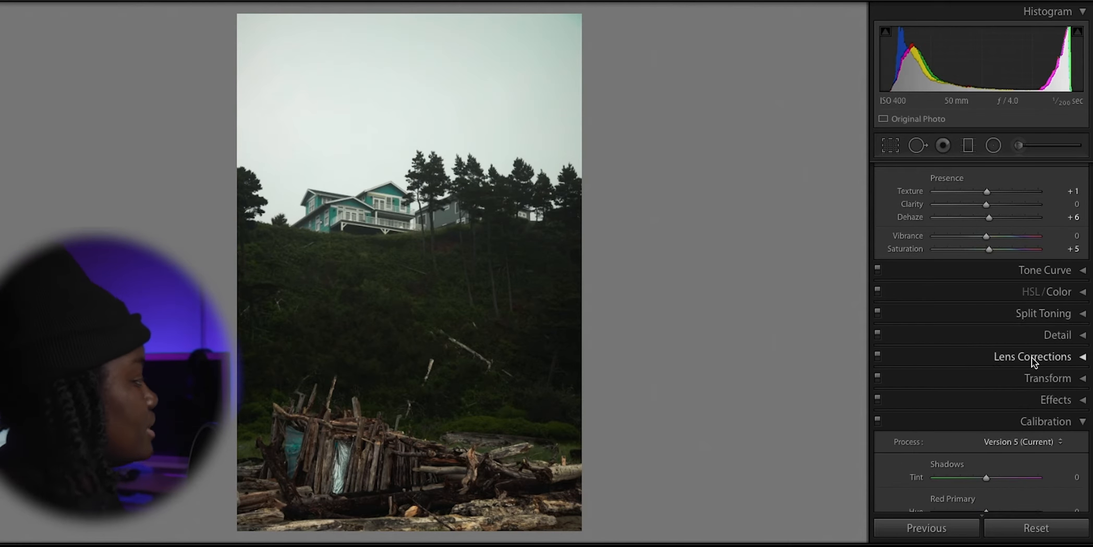
# Try shifting the calibration Shadows Tint and the Red Primary Hue in both directions, and return both to 0
pyautogui.scroll(-5, 1032, 357)
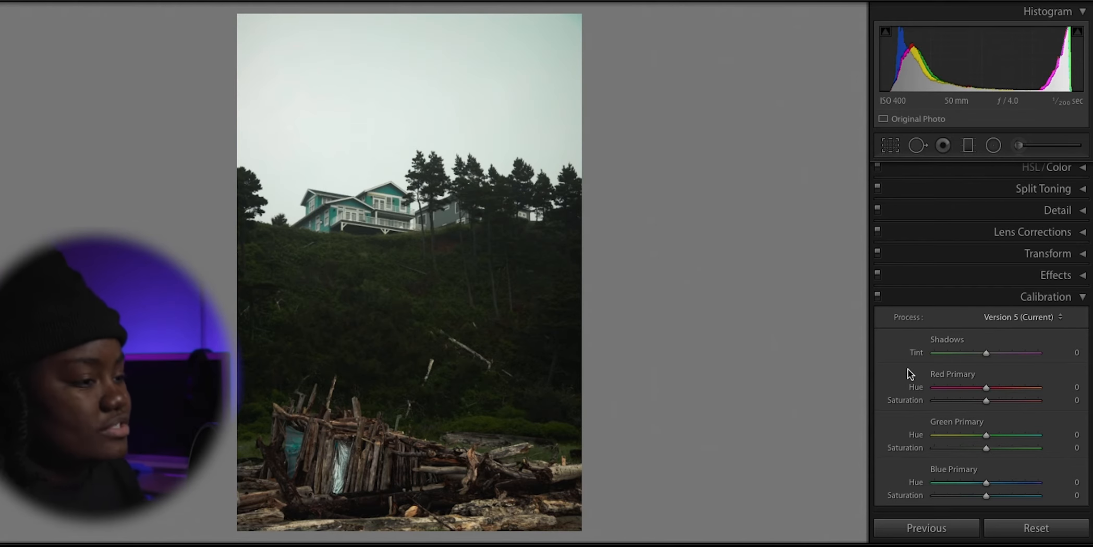
pyautogui.moveTo(986, 353); pyautogui.dragTo(1039, 353)
pyautogui.moveTo(935, 354); pyautogui.dragTo(1023, 355)
pyautogui.hotkey('ctrl', 'z')
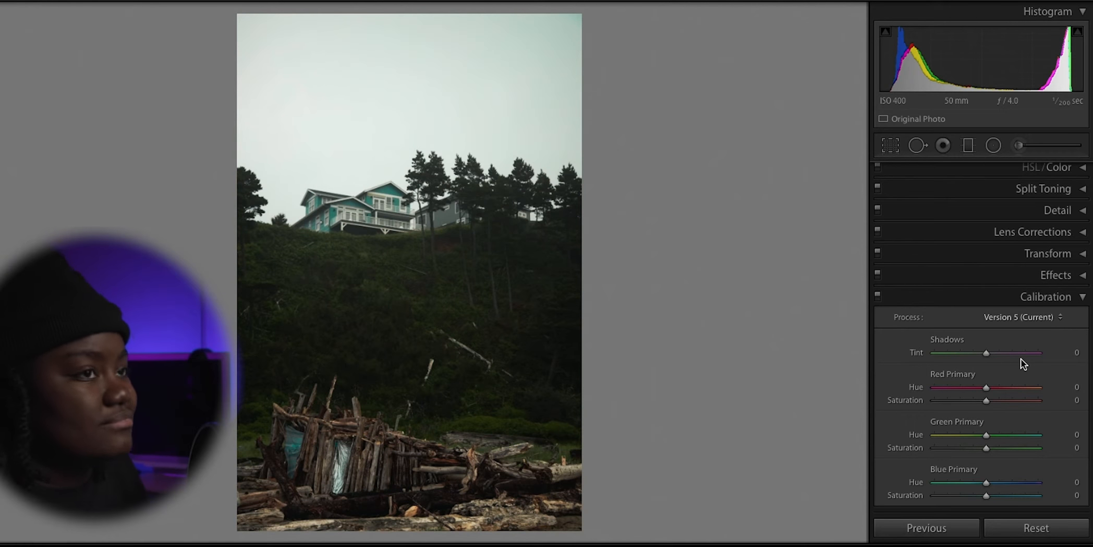
pyautogui.moveTo(986, 387)
pyautogui.mouseDown()
pyautogui.moveTo(1035, 396)
pyautogui.moveTo(1002, 396)
pyautogui.mouseUp()
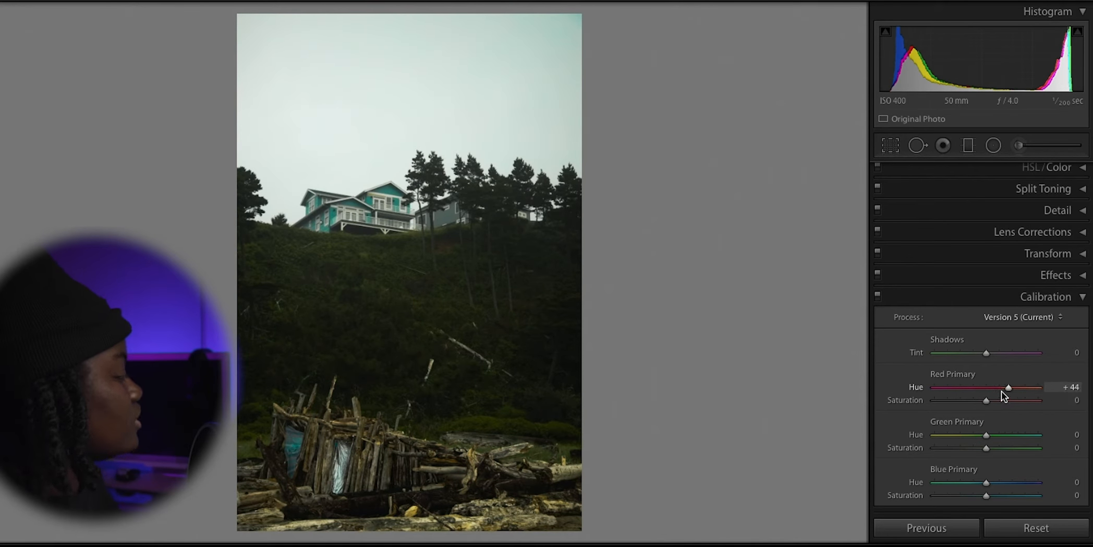
pyautogui.doubleClick(974, 388)
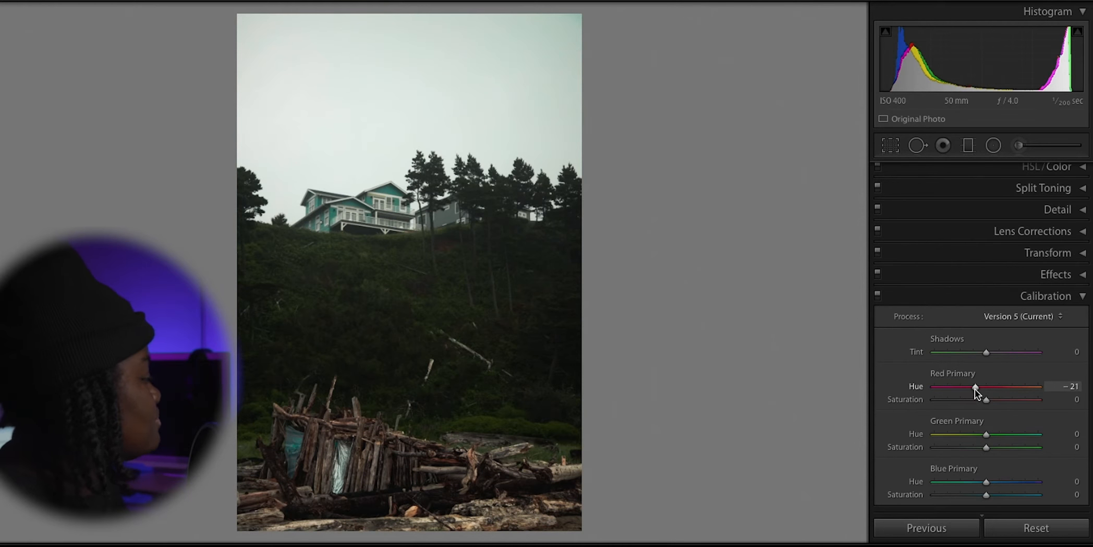
# Try the calibration Green Primary Hue at its extremes and set it to -36
pyautogui.moveTo(986, 435); pyautogui.dragTo(894, 443)
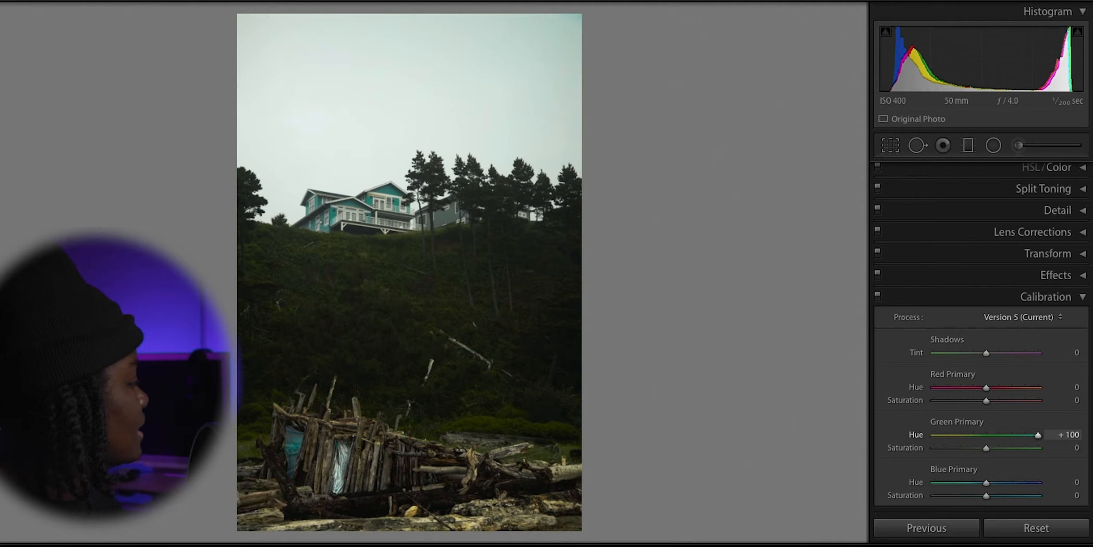
pyautogui.moveTo(980, 440); pyautogui.dragTo(967, 440)
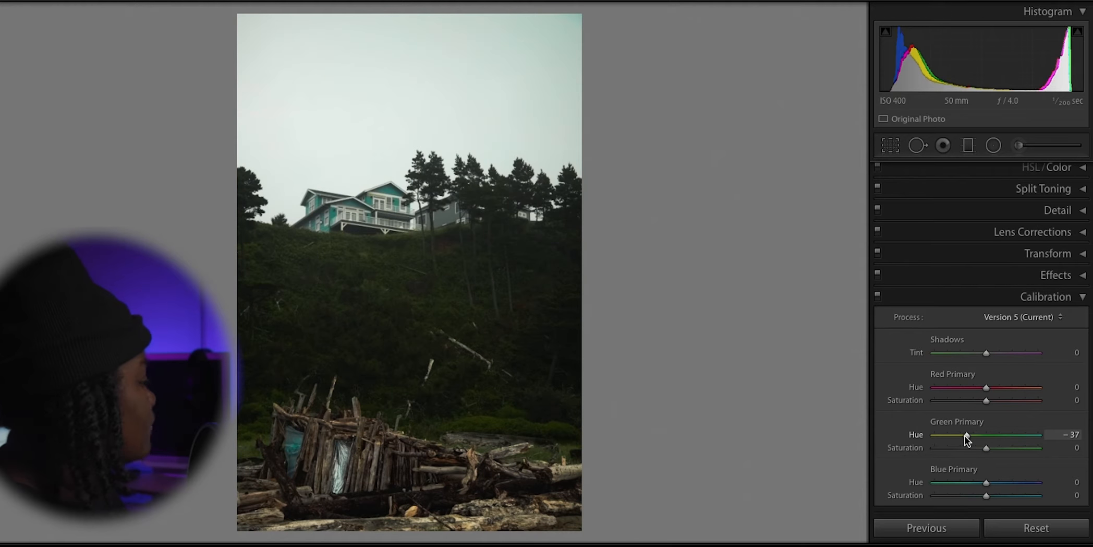
pyautogui.moveTo(966, 436); pyautogui.dragTo(965, 437)
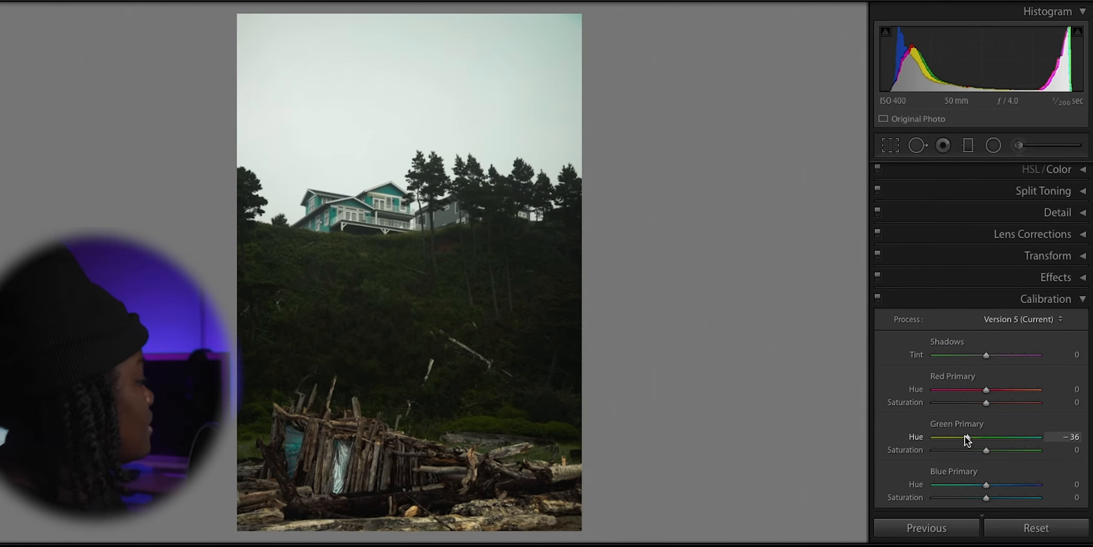
# Set the calibration Green Primary Saturation to -18 and Blue Primary Hue to -10, and collapse the Calibration settings
pyautogui.click(974, 447)
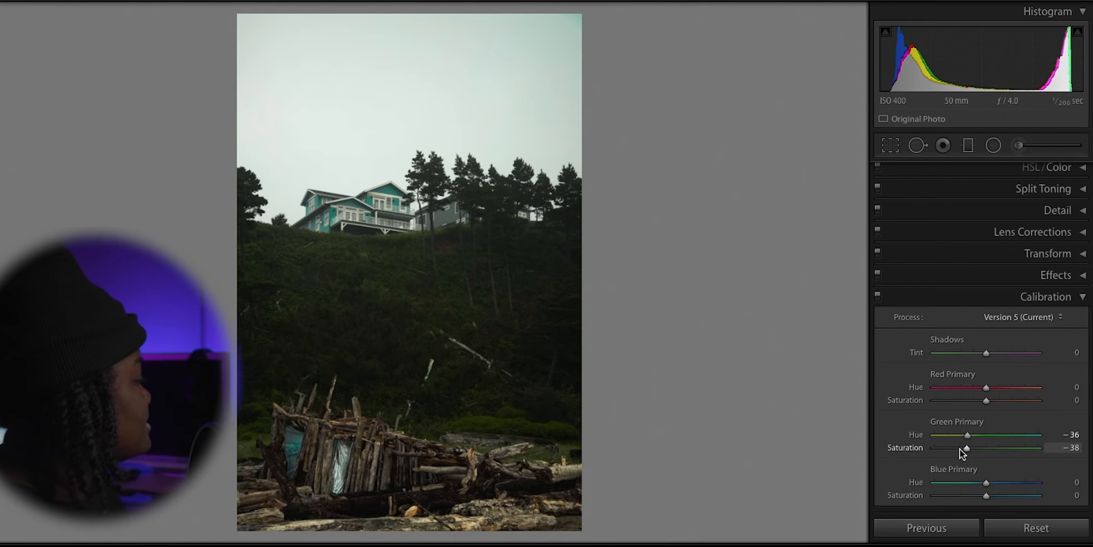
pyautogui.moveTo(934, 452); pyautogui.dragTo(973, 453)
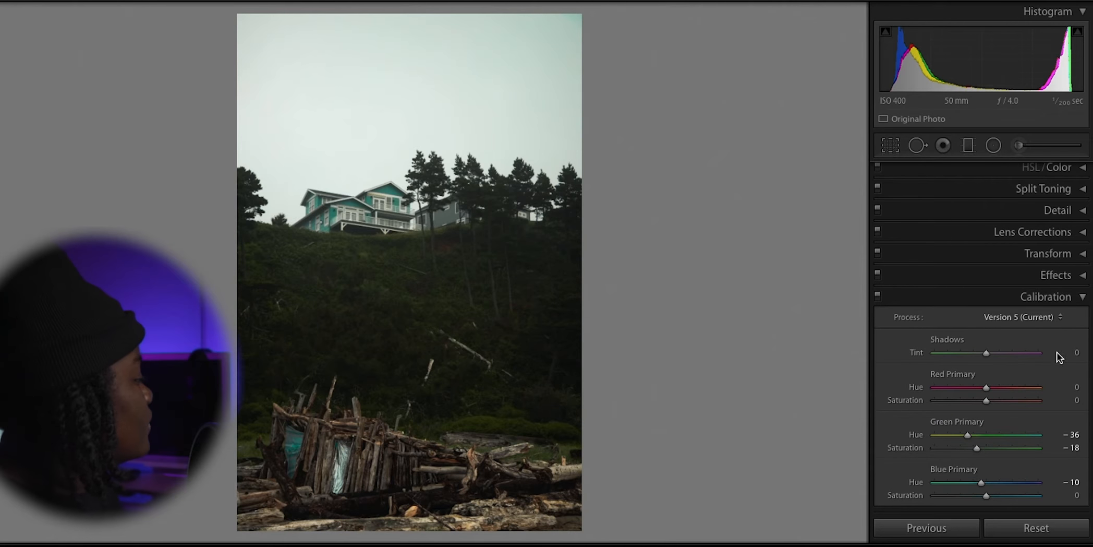
pyautogui.click(1067, 301)
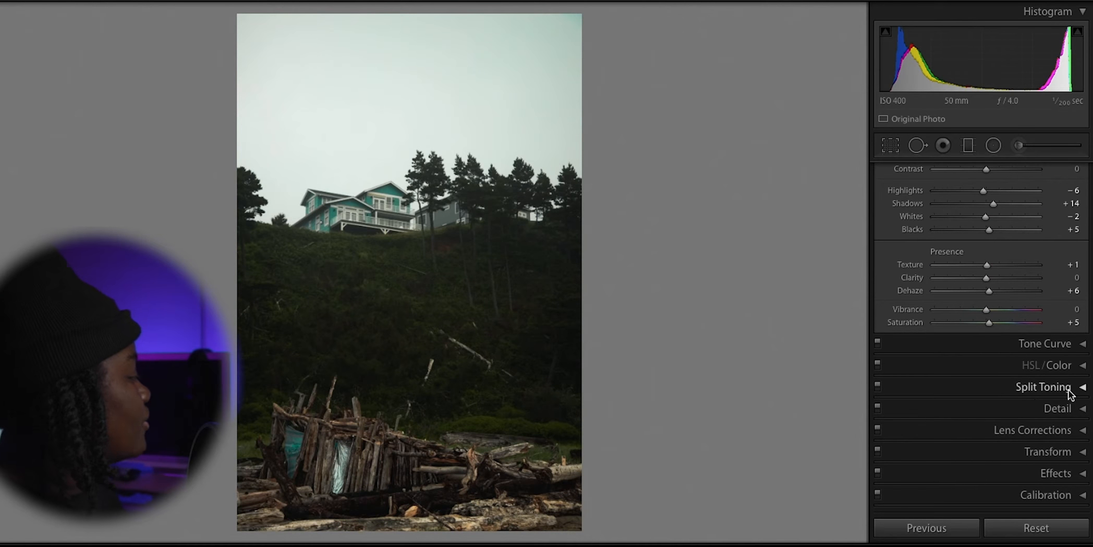
# Try luminance noise reduction at 4 and 5, return it to 0, and collapse the Detail settings
pyautogui.click(1078, 408)
pyautogui.scroll(-2, 939, 344)
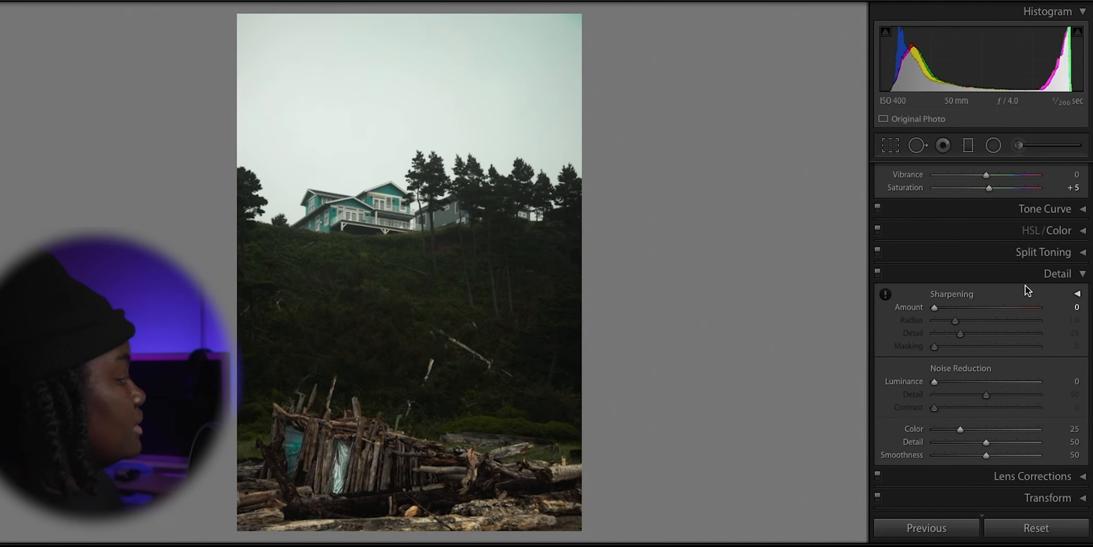
pyautogui.moveTo(934, 383); pyautogui.dragTo(949, 382)
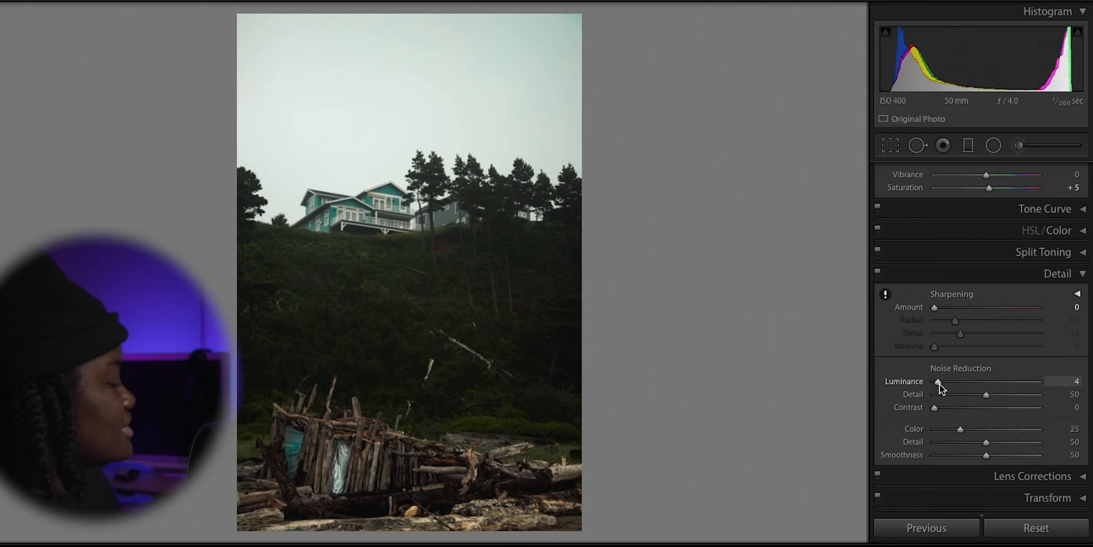
pyautogui.moveTo(939, 383); pyautogui.dragTo(941, 384)
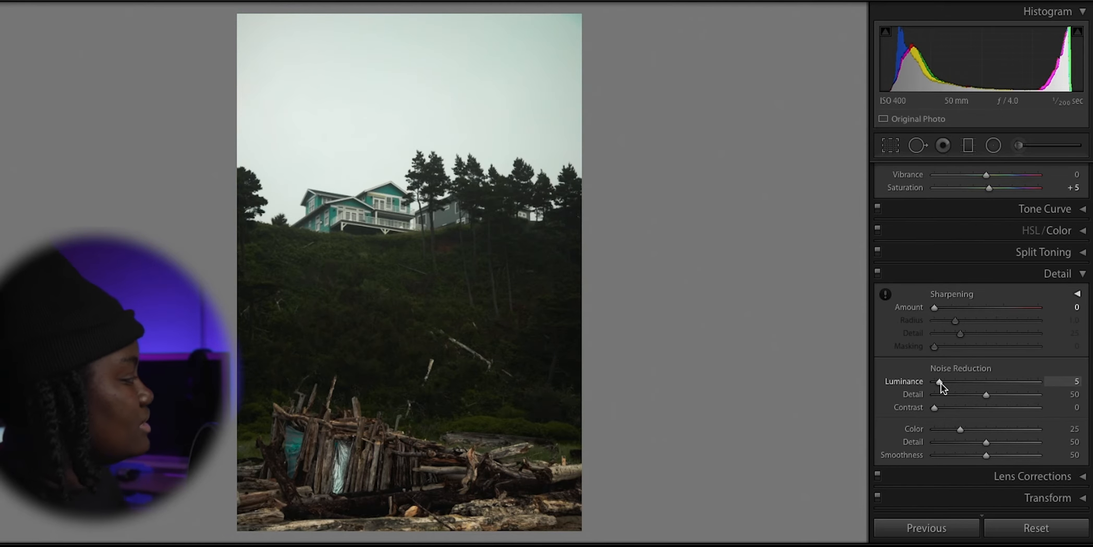
pyautogui.moveTo(942, 384); pyautogui.dragTo(919, 384)
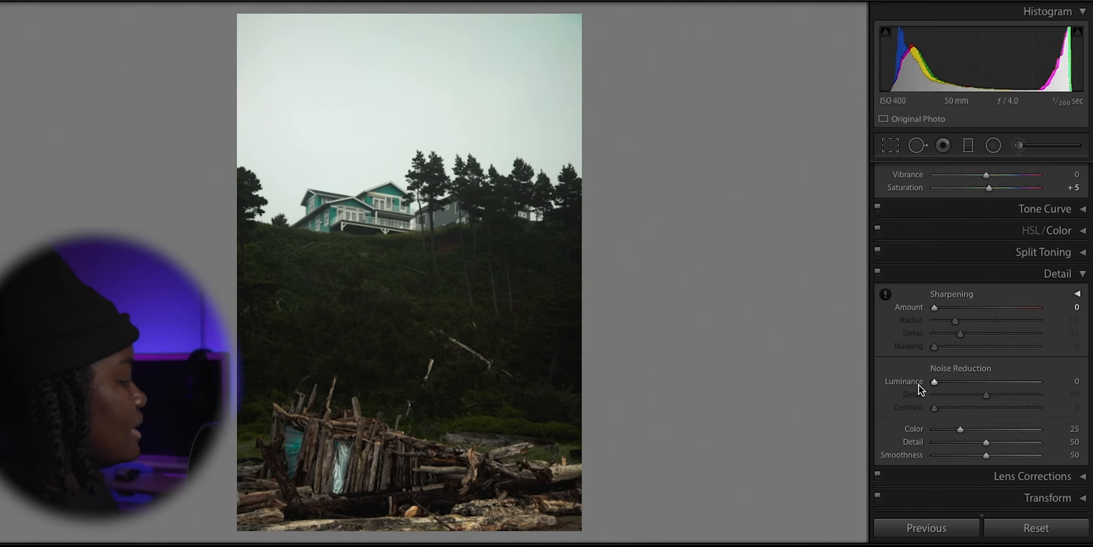
pyautogui.click(1064, 274)
# Enable the lens profile corrections, look through the lens makes, and toggle the corrections off and on to compare
pyautogui.click(1038, 296)
pyautogui.click(958, 268)
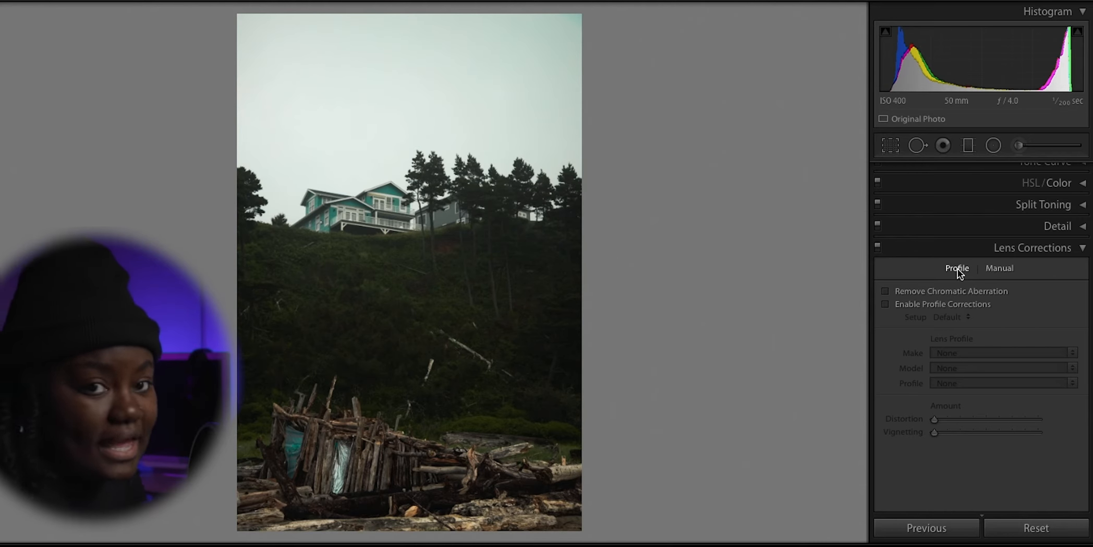
pyautogui.click(885, 304)
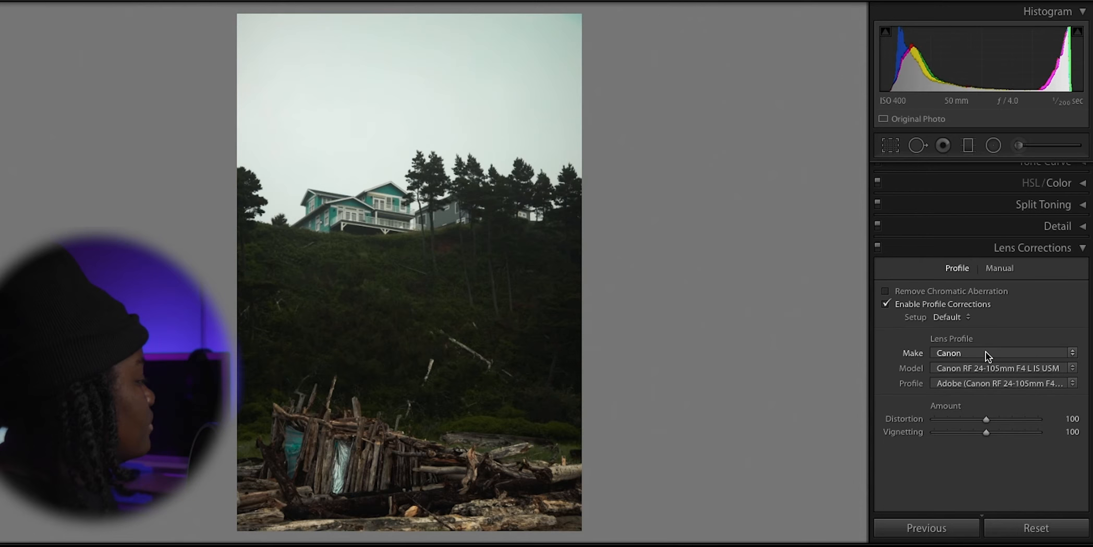
pyautogui.click(988, 354)
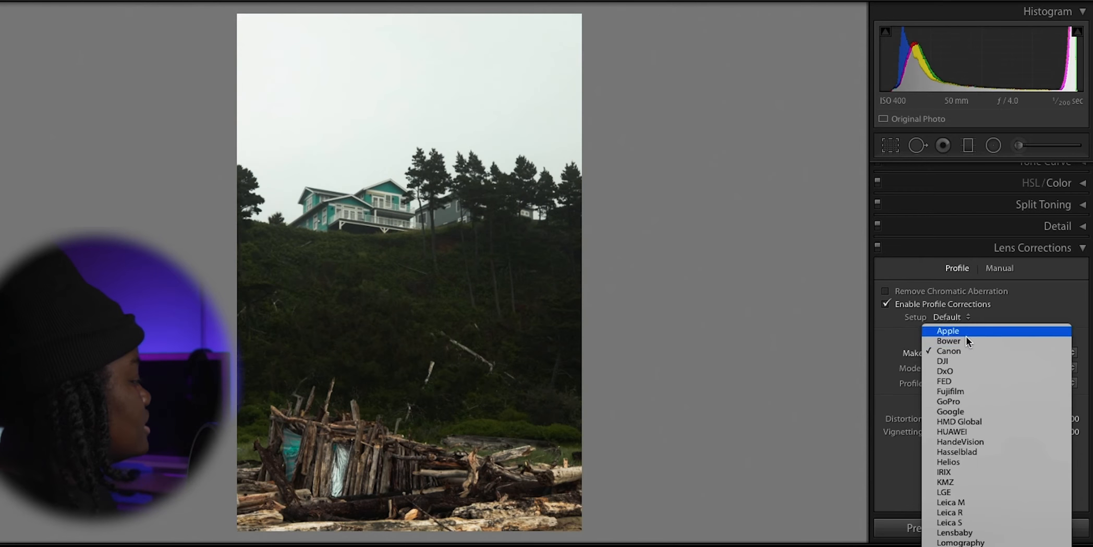
pyautogui.click(892, 389)
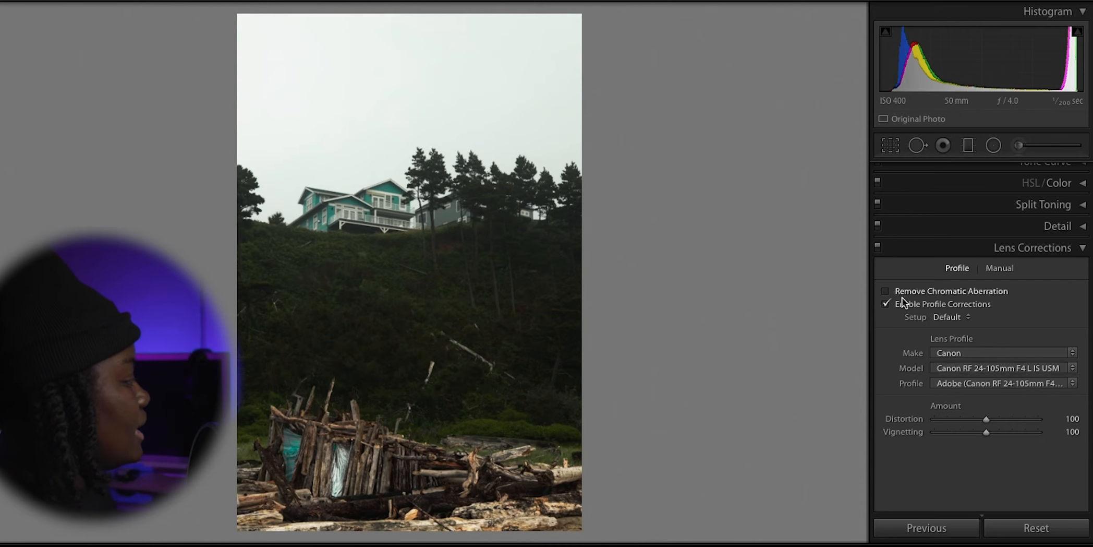
pyautogui.click(886, 303)
pyautogui.click(885, 303)
pyautogui.click(886, 304)
pyautogui.click(886, 303)
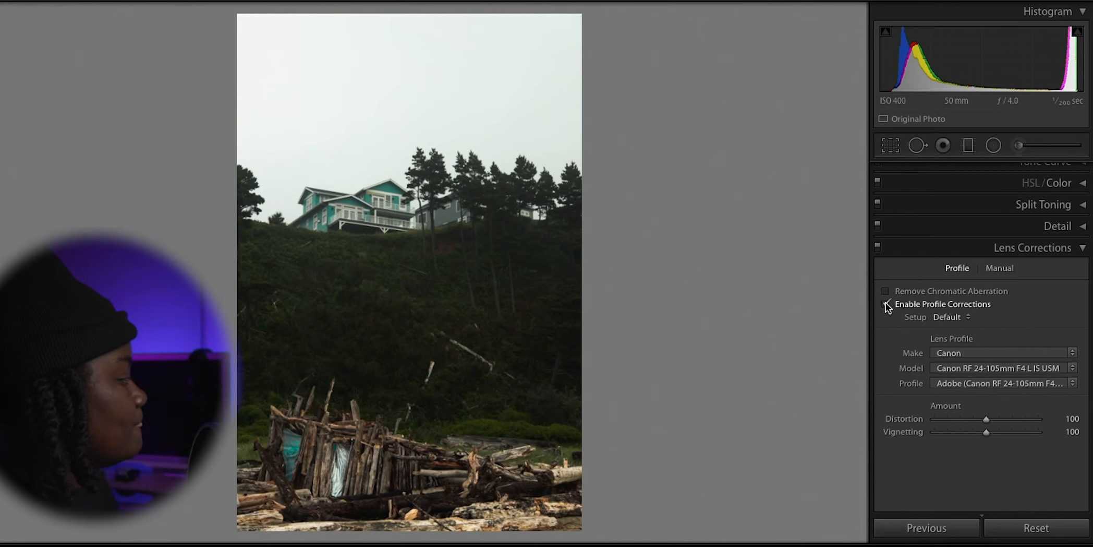
# Review the available lens makes, the distortion amount and the manual lens correction settings
pyautogui.click(1031, 353)
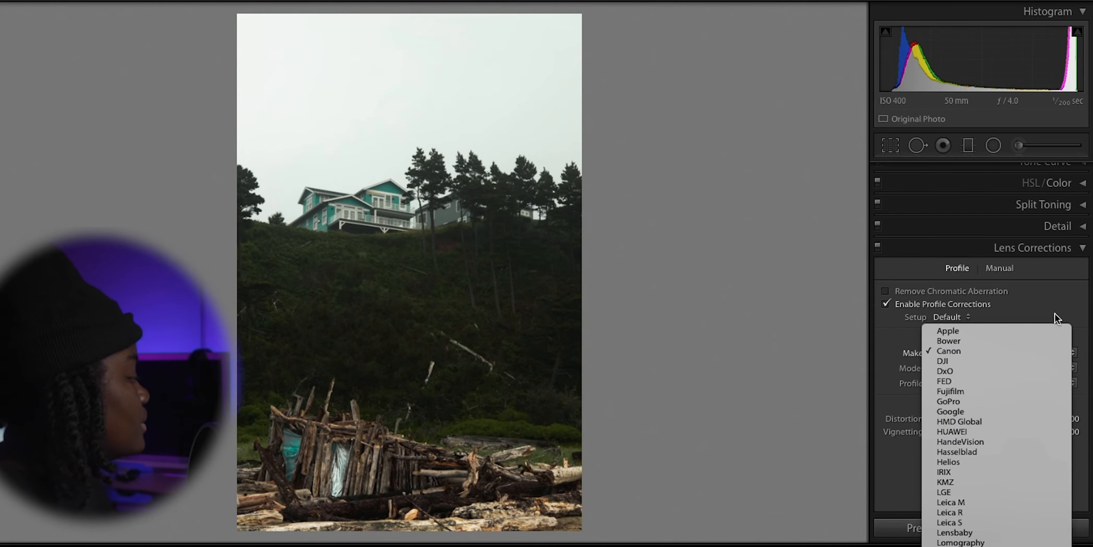
pyautogui.click(890, 349)
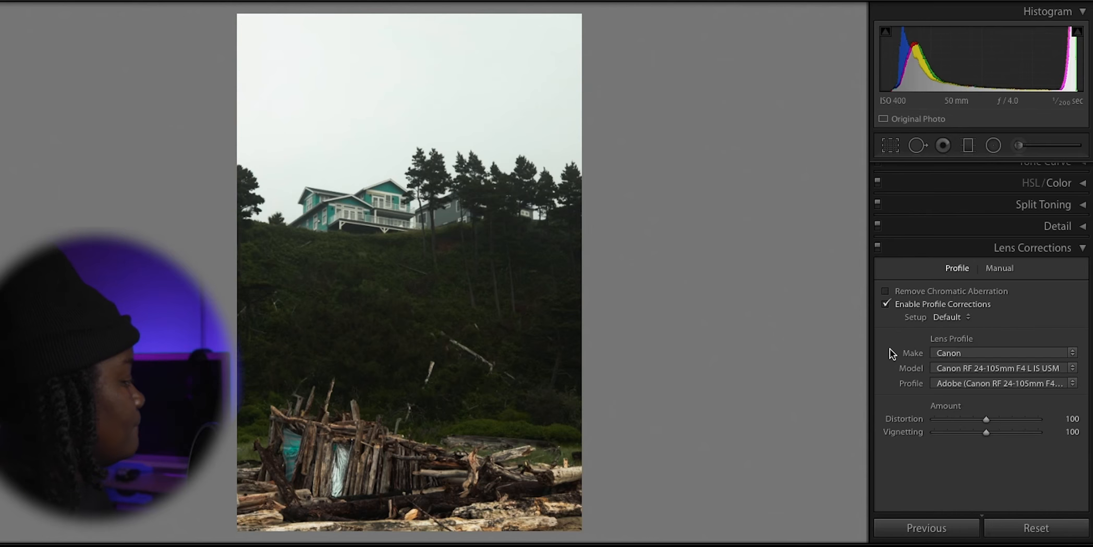
pyautogui.click(985, 419)
pyautogui.click(969, 420)
pyautogui.click(997, 270)
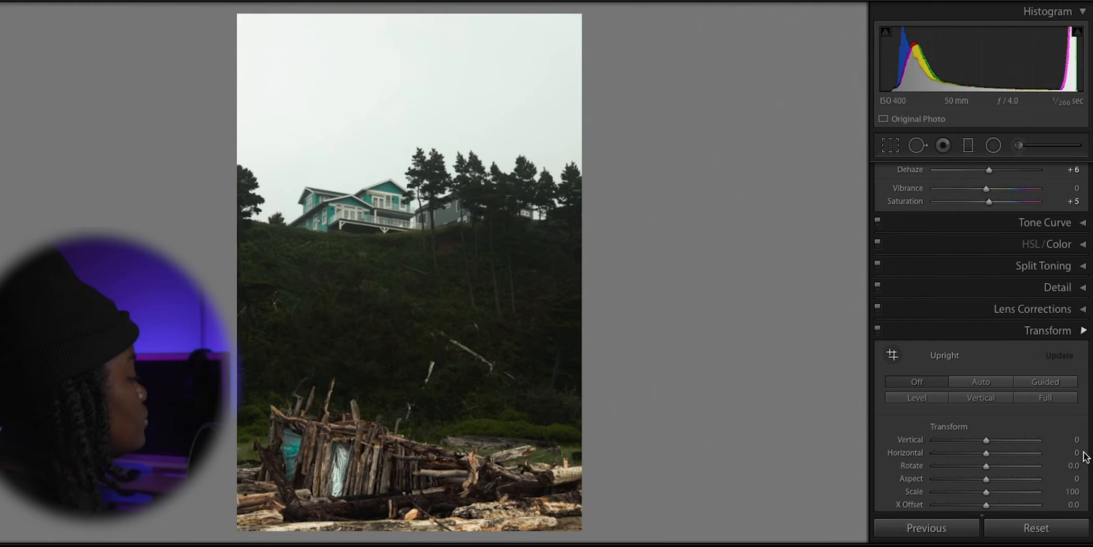
# Apply the Level Upright correction to the photo
pyautogui.scroll(-1, 908, 356)
pyautogui.scroll(-2, 895, 356)
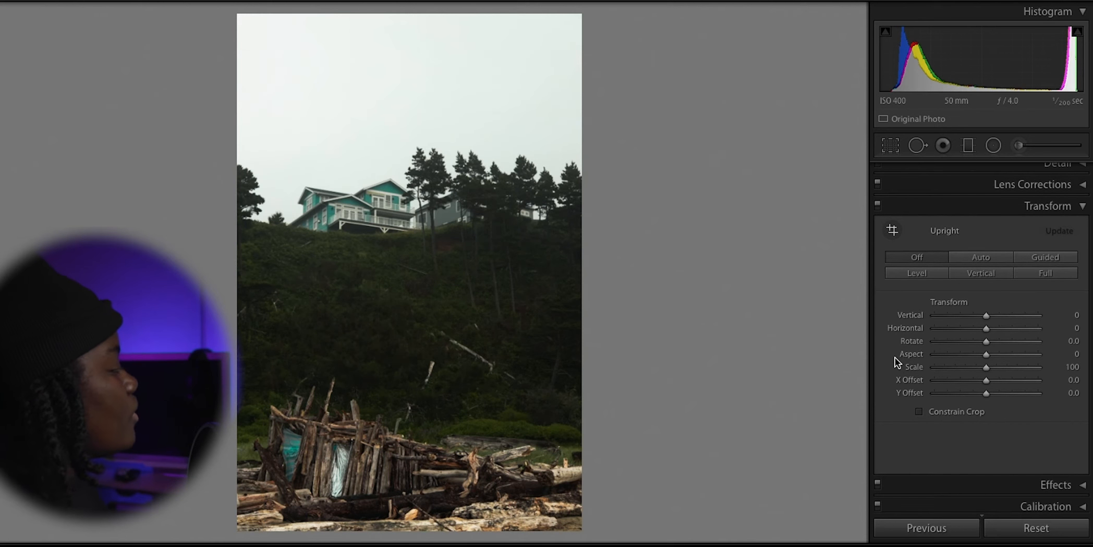
pyautogui.scroll(-1, 896, 363)
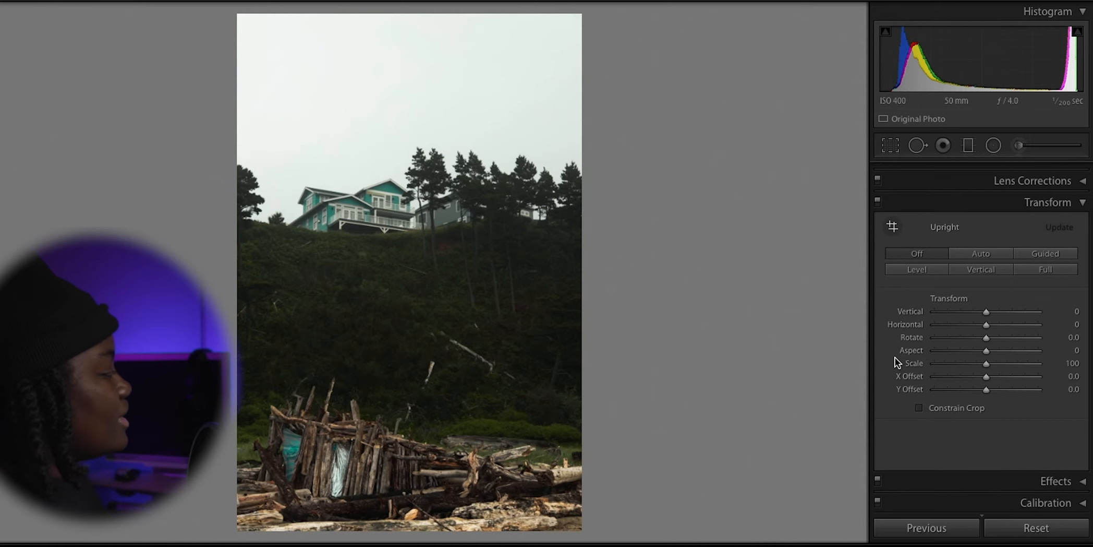
pyautogui.click(925, 267)
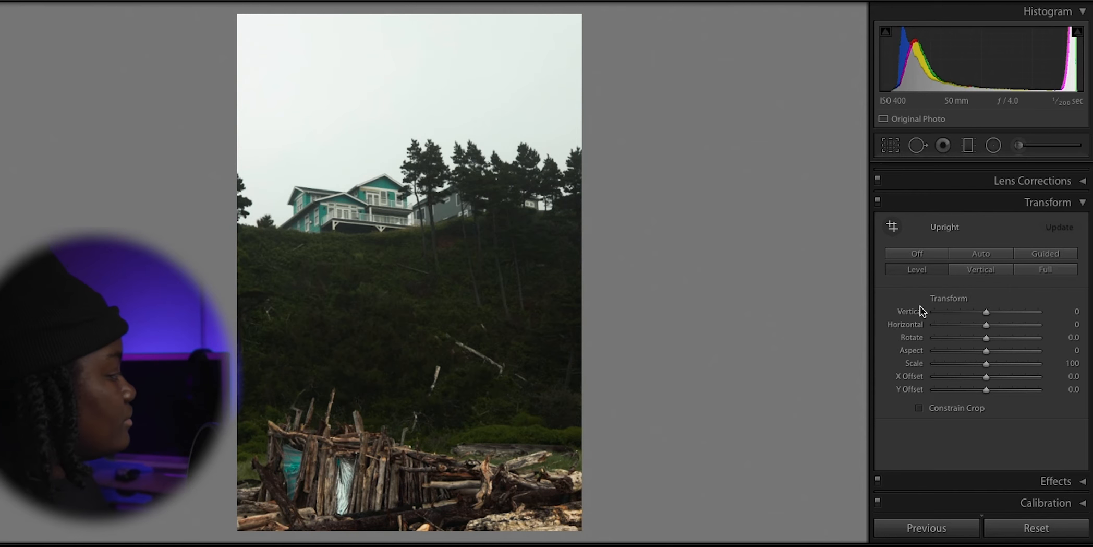
# Try Transform values of Vertical -71, Horizontal -71 and Rotate +3.5, and reset all three to 0
pyautogui.moveTo(985, 311); pyautogui.dragTo(979, 351)
pyautogui.doubleClick(978, 351)
pyautogui.doubleClick(951, 326)
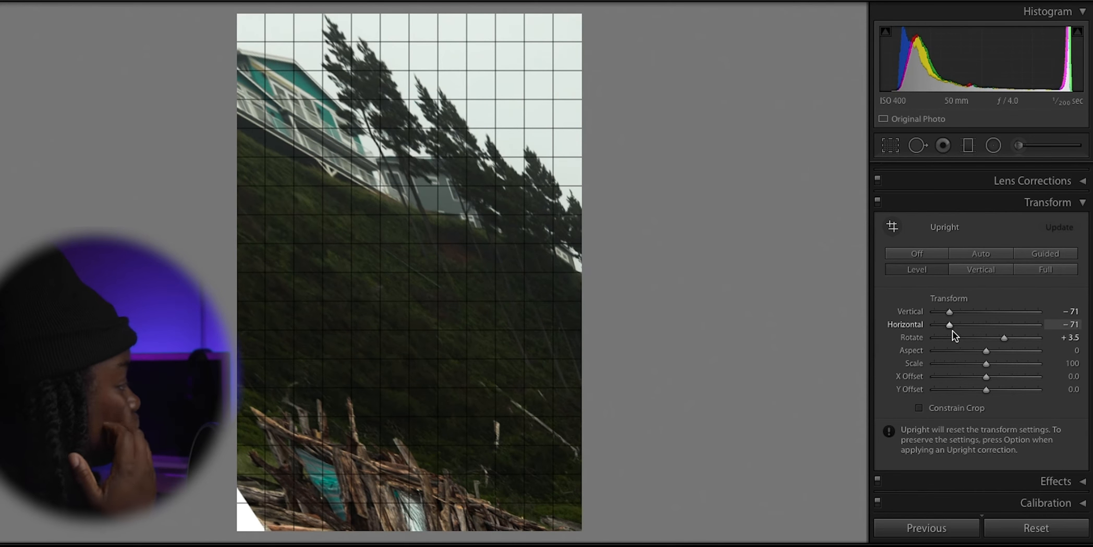
pyautogui.doubleClick(950, 312)
pyautogui.doubleClick(1003, 338)
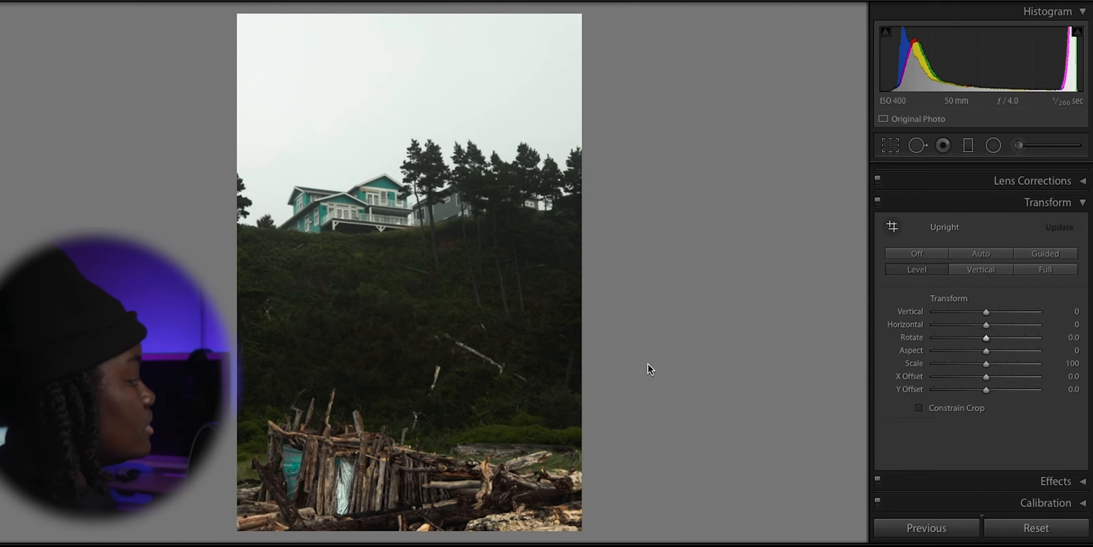
# Try Guided Upright with horizontal guides below the house and above the driftwood plus a vertical guide, and undo it
pyautogui.click(890, 227)
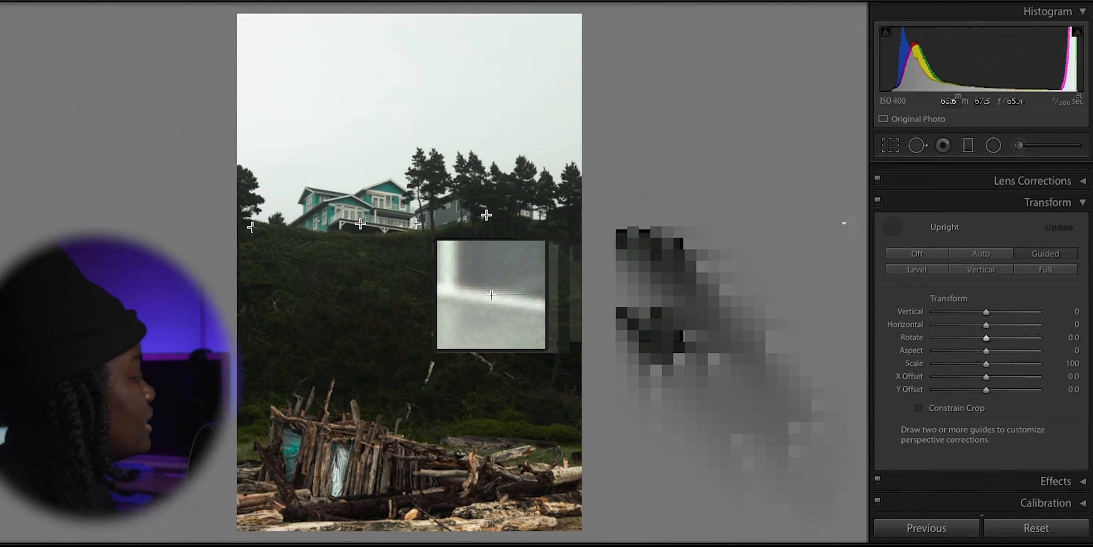
pyautogui.moveTo(220, 223); pyautogui.dragTo(555, 223)
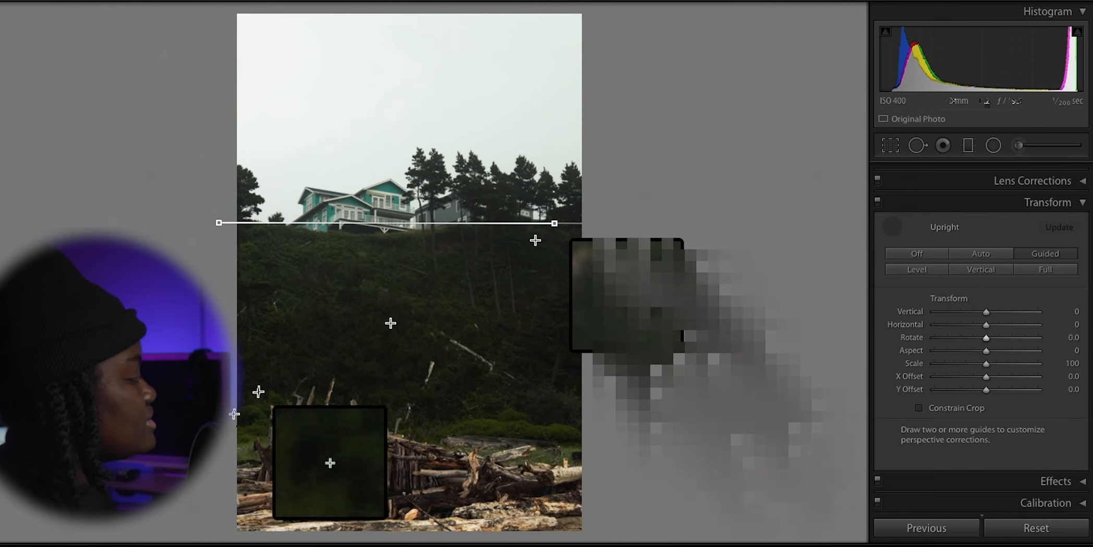
pyautogui.moveTo(223, 424)
pyautogui.mouseDown()
pyautogui.moveTo(302, 414)
pyautogui.moveTo(635, 424)
pyautogui.mouseUp()
pyautogui.moveTo(399, 32); pyautogui.dragTo(399, 311)
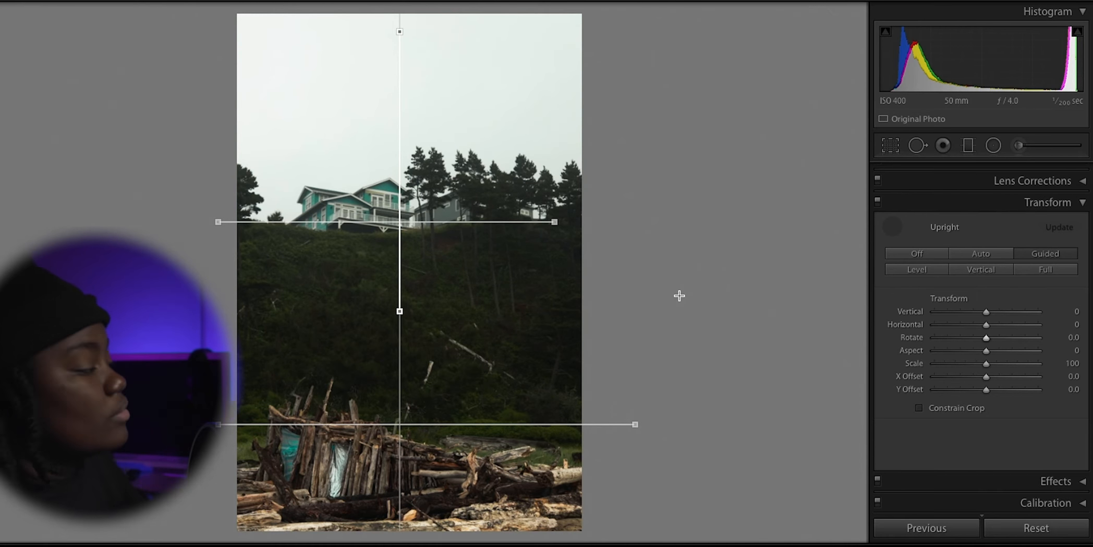
pyautogui.hotkey('ctrl', 'z')
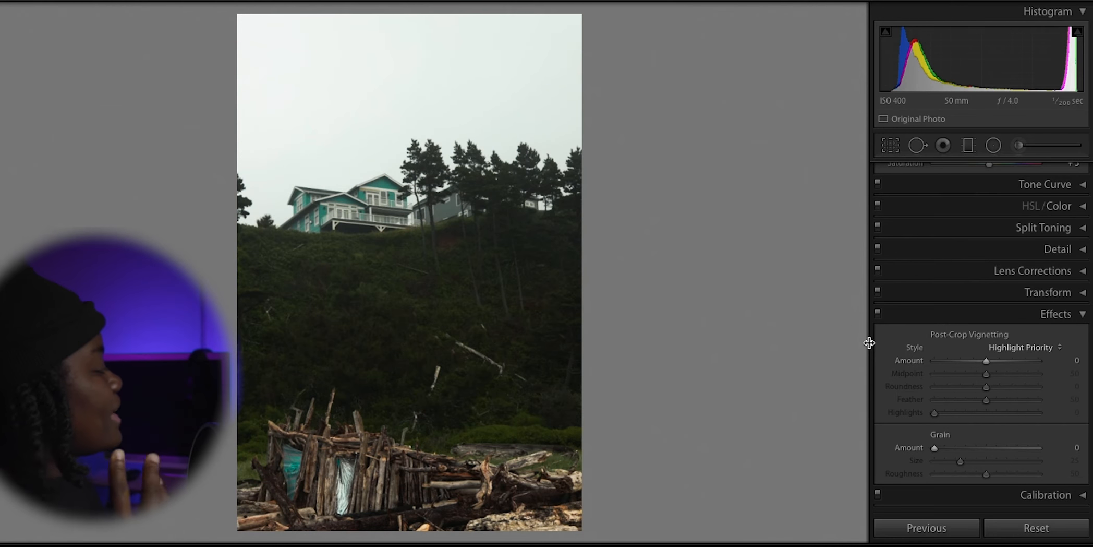
# Try a post-crop vignette amount of +100 and a grain amount of 100, reset both to 0, and collapse the Effects settings
pyautogui.moveTo(920, 360); pyautogui.dragTo(1059, 367)
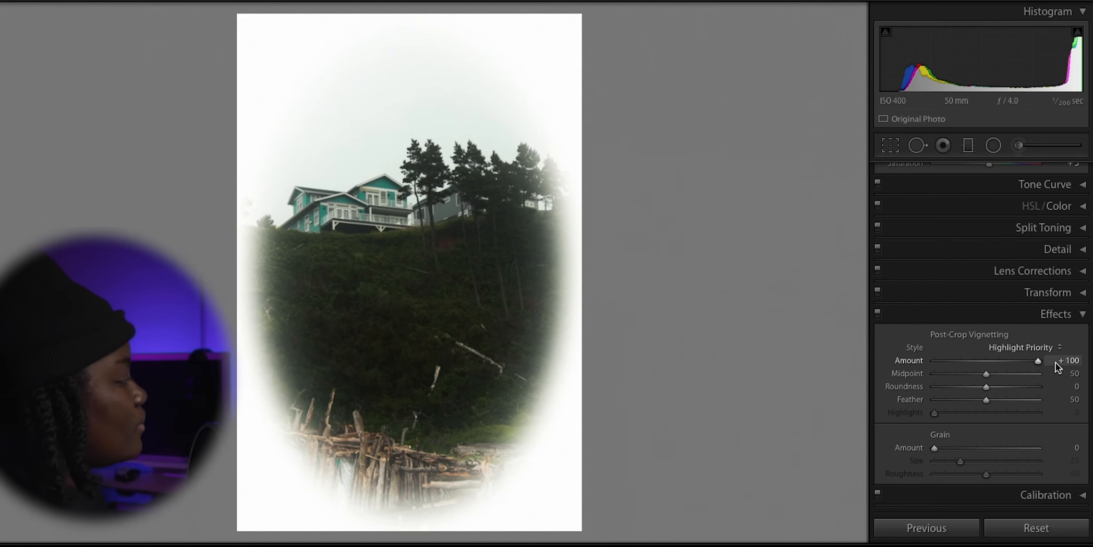
pyautogui.moveTo(1058, 367); pyautogui.dragTo(986, 367)
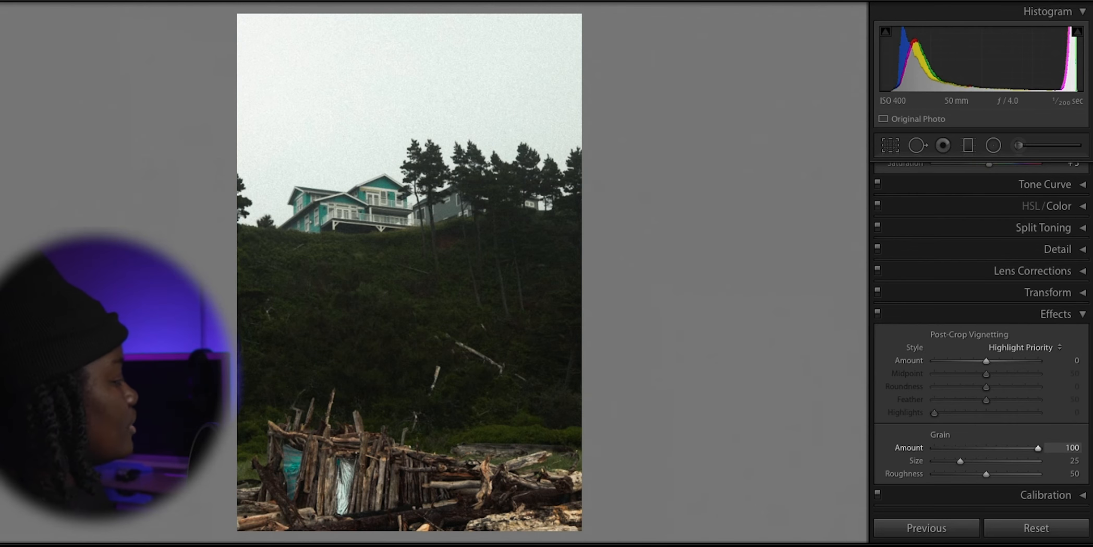
pyautogui.doubleClick(895, 449)
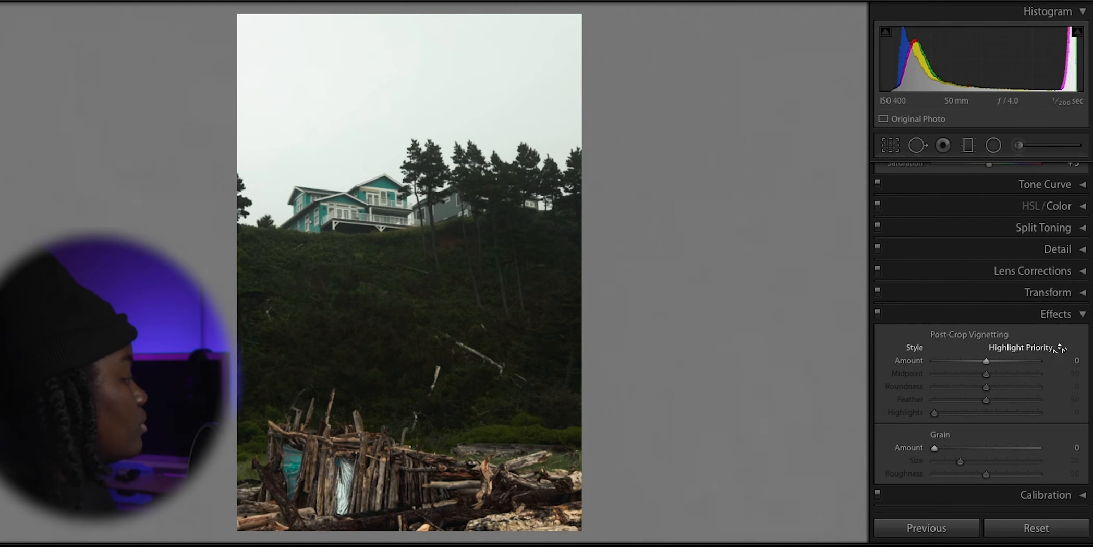
pyautogui.click(1081, 315)
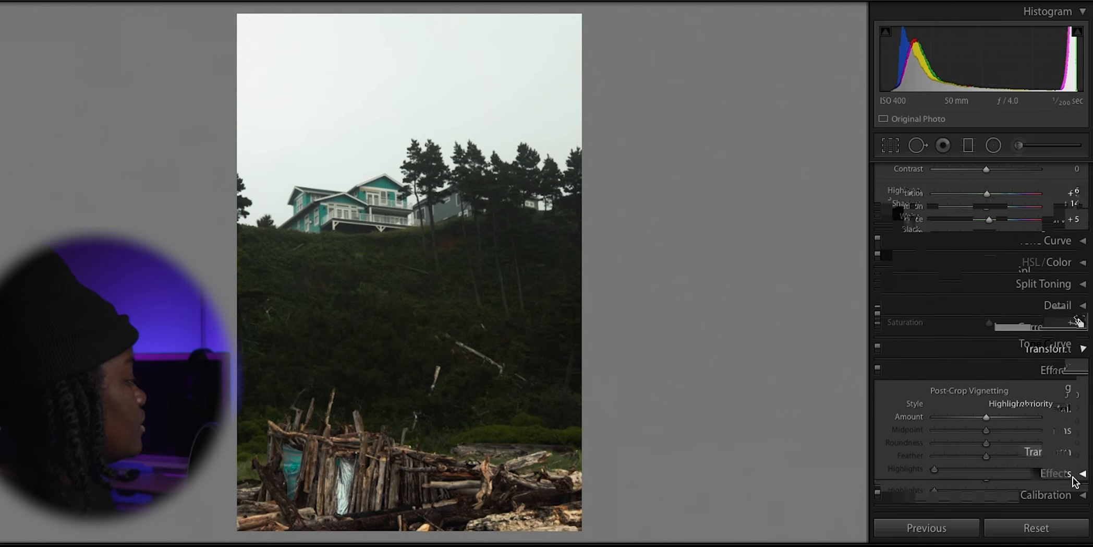
# Crop the photo to a 4 x 5 / 8 x 10 aspect, trimming the sky and keeping the driftwood at the base
pyautogui.scroll(5, 1022, 428)
pyautogui.scroll(-8, 1034, 420)
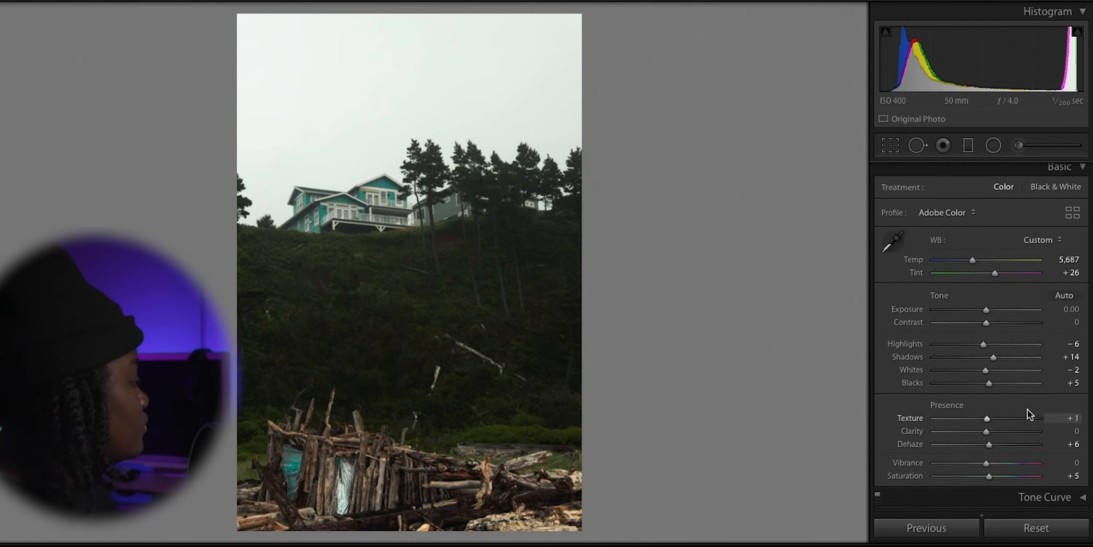
pyautogui.scroll(7, 1027, 410)
pyautogui.scroll(-1, 1010, 357)
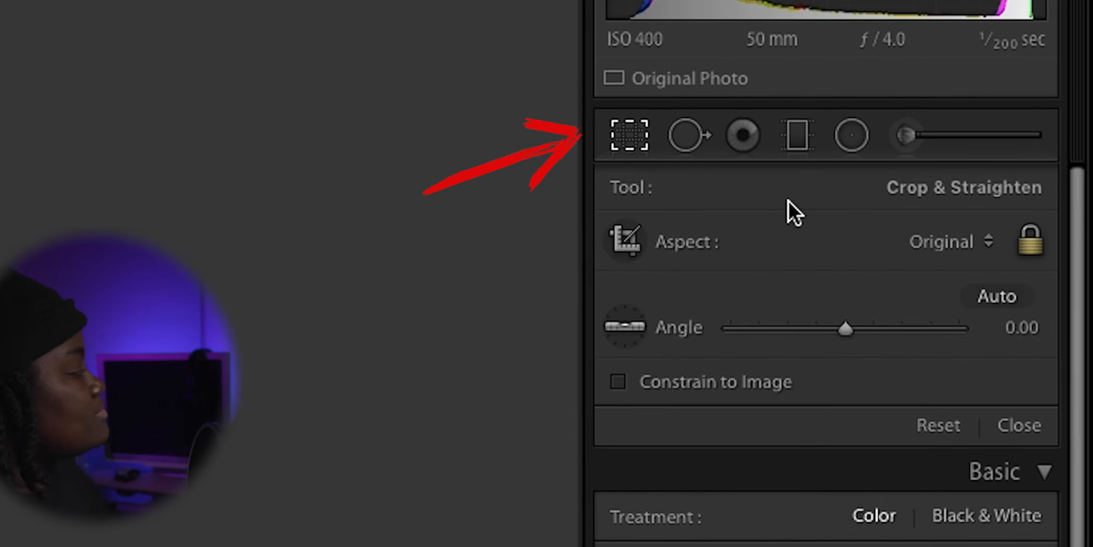
pyautogui.click(951, 241)
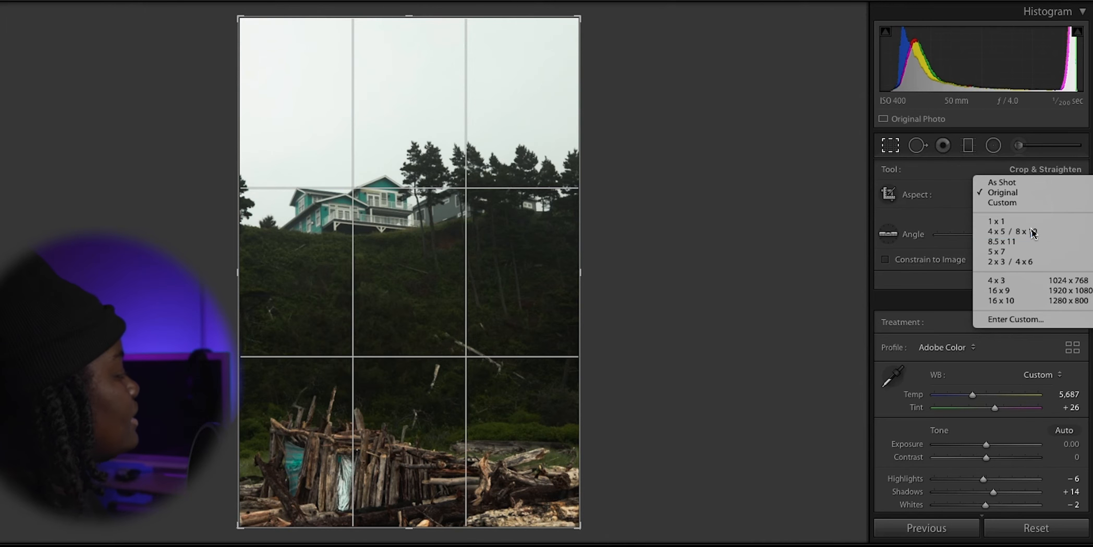
pyautogui.click(1021, 231)
pyautogui.moveTo(377, 215); pyautogui.dragTo(394, 259)
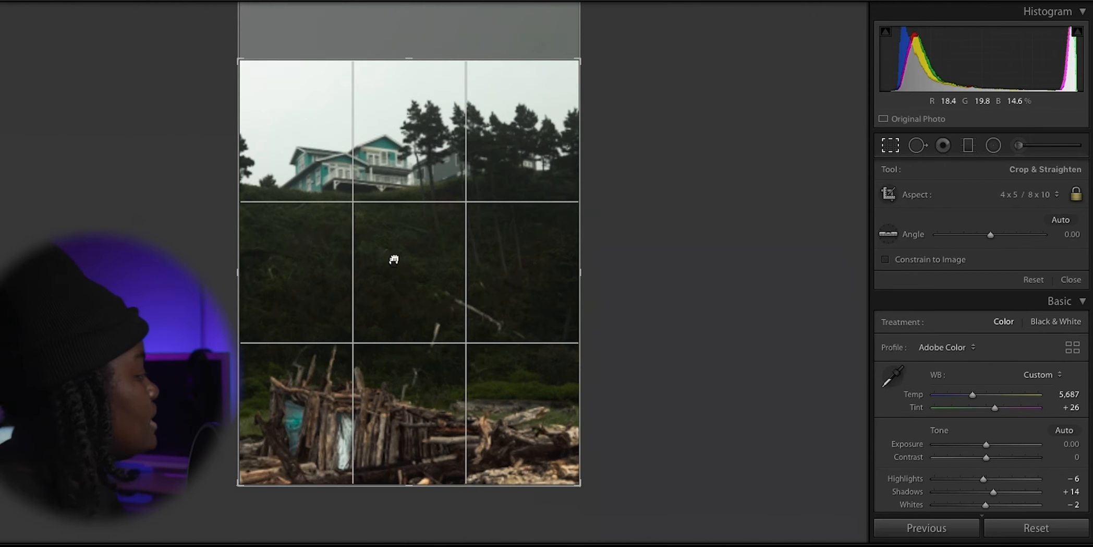
pyautogui.press('Return')
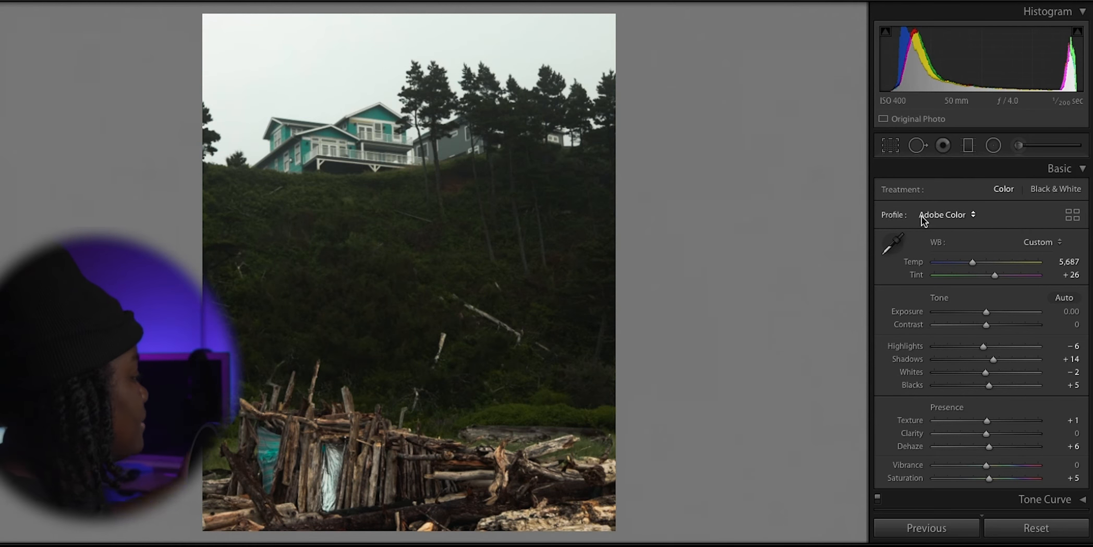
# Replace the 4 x 5 / 8 x 10 crop with a 16 x 9 portrait crop spanning the full image height and trimming the trees' far side
pyautogui.hotkey('ctrl', 'z')
pyautogui.press('r')
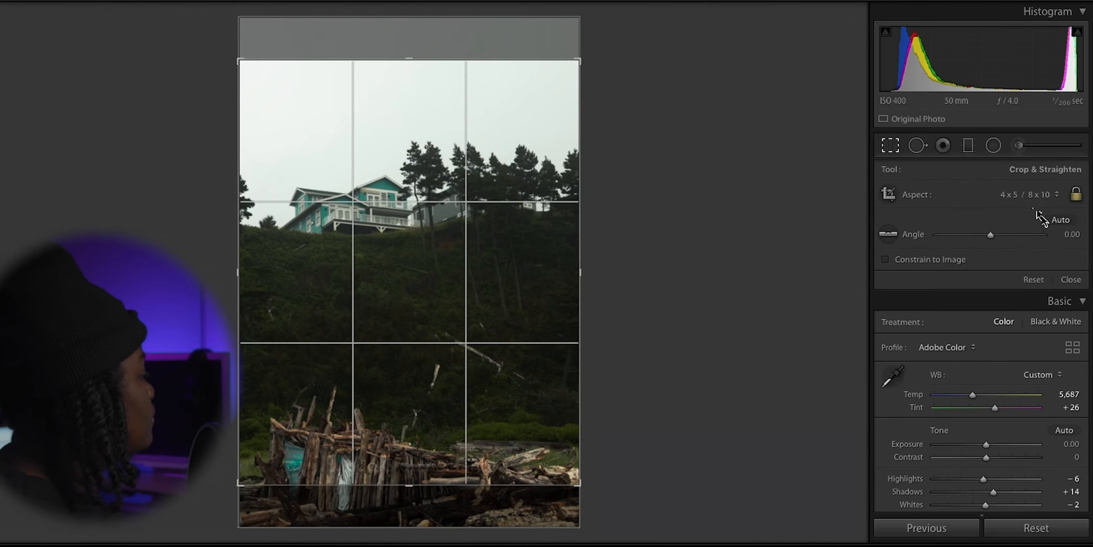
pyautogui.click(1038, 195)
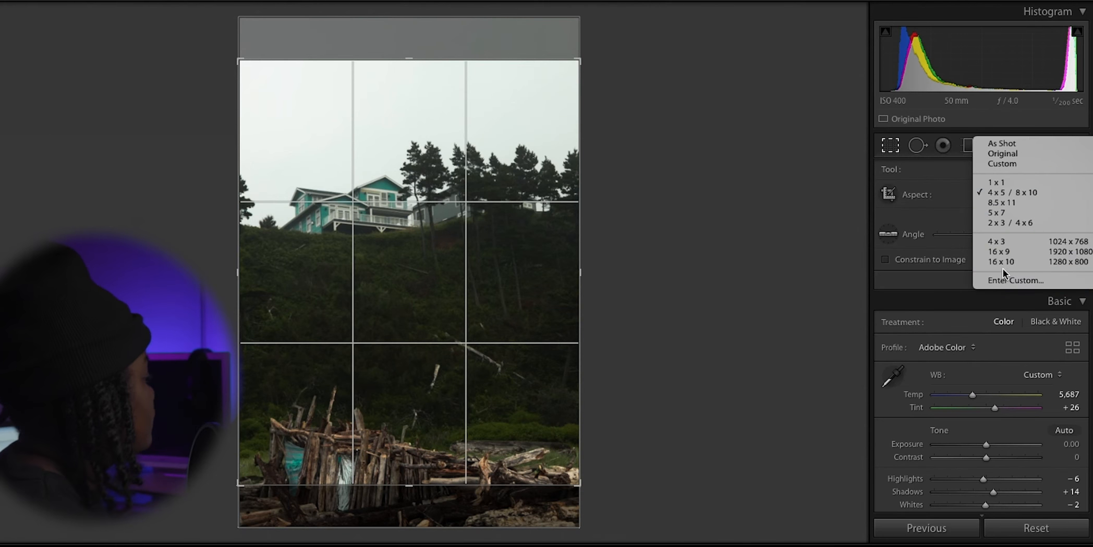
pyautogui.click(1004, 250)
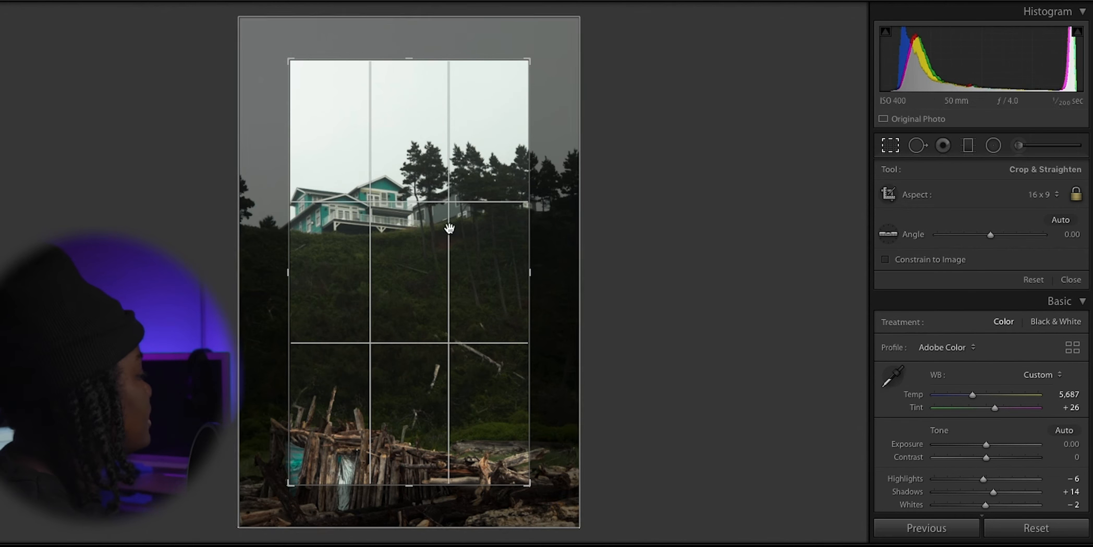
pyautogui.click(1041, 194)
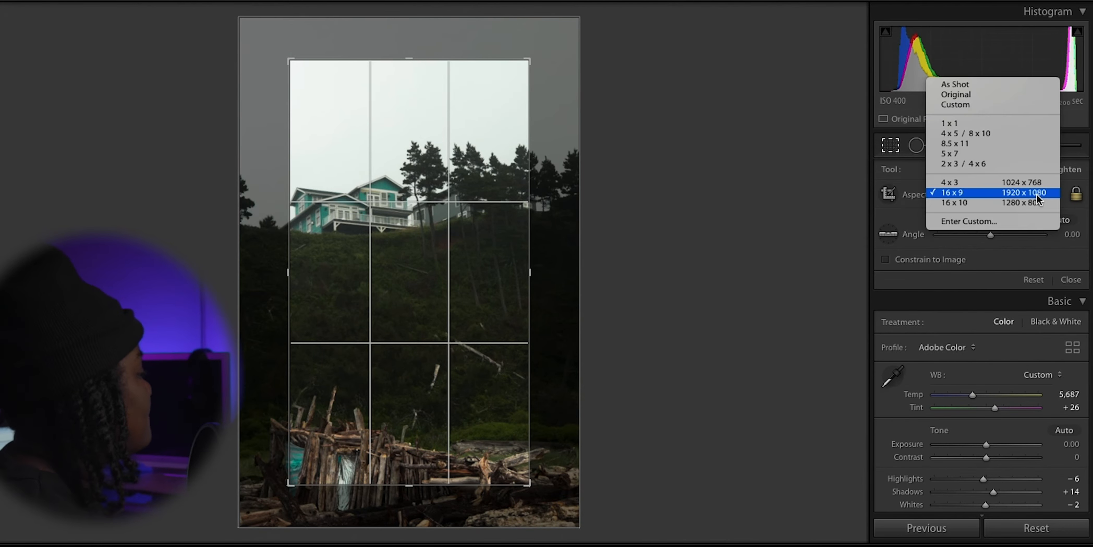
pyautogui.click(965, 97)
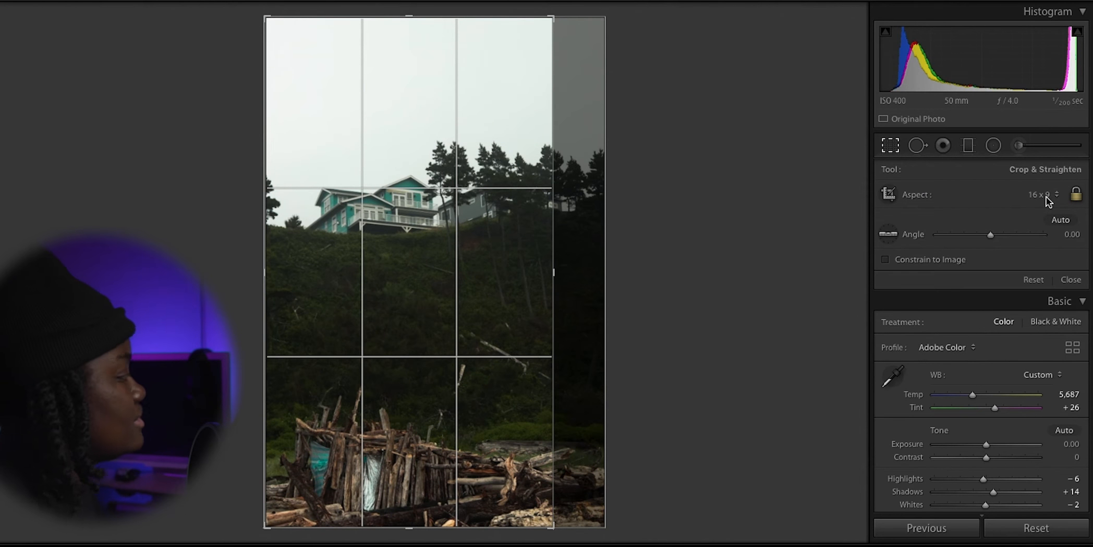
# Unlock the crop aspect, try a full-width freeform crop trimming the top of the sky, and undo it
pyautogui.click(1076, 197)
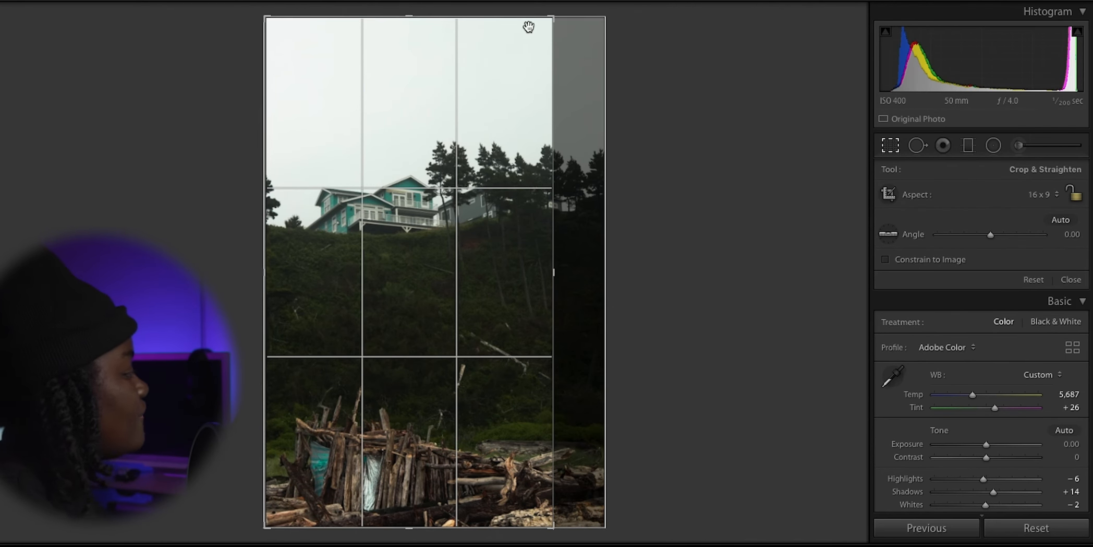
pyautogui.moveTo(535, 34); pyautogui.dragTo(312, 88)
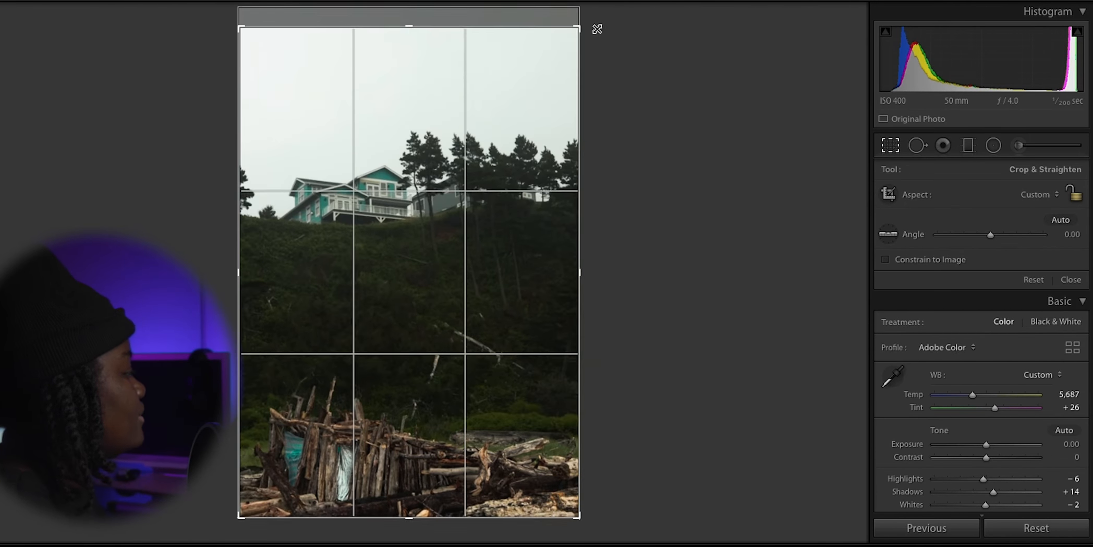
pyautogui.hotkey('ctrl', 'z')
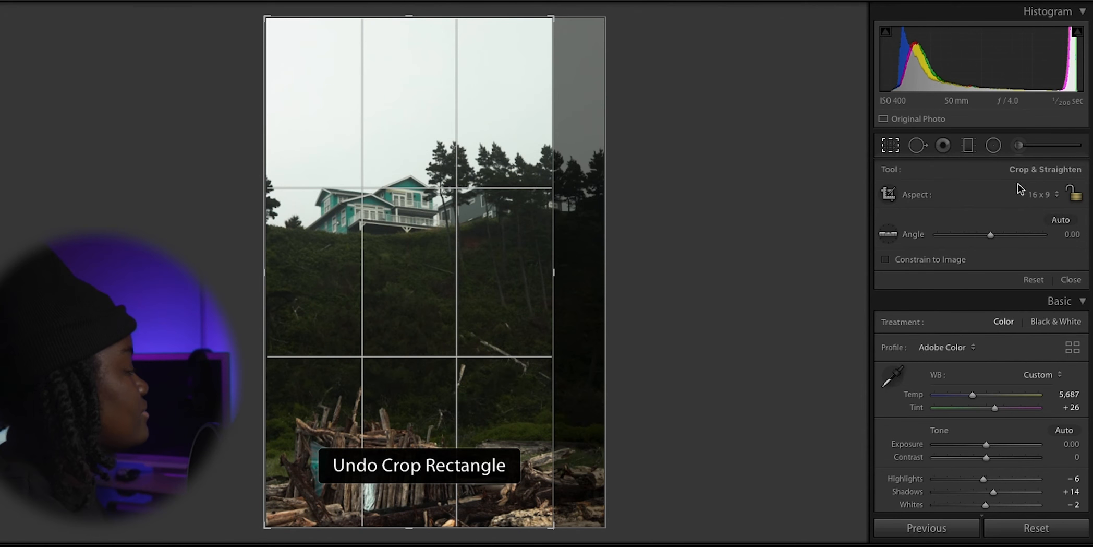
# Add a size 78 clone spot on the dark hillside above the driftwood and move its source toward the hillside's centre
pyautogui.click(918, 146)
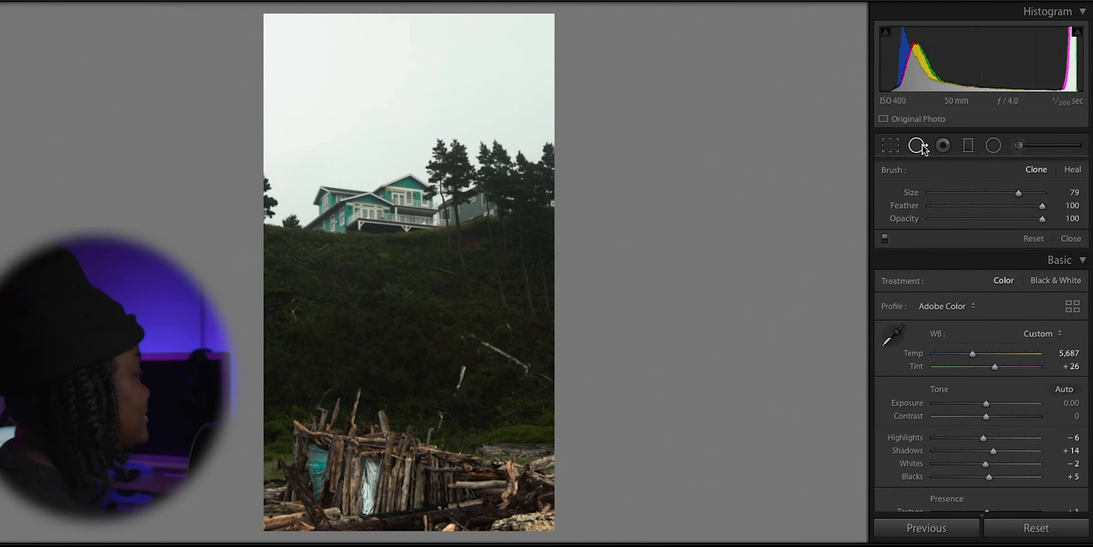
pyautogui.click(295, 310)
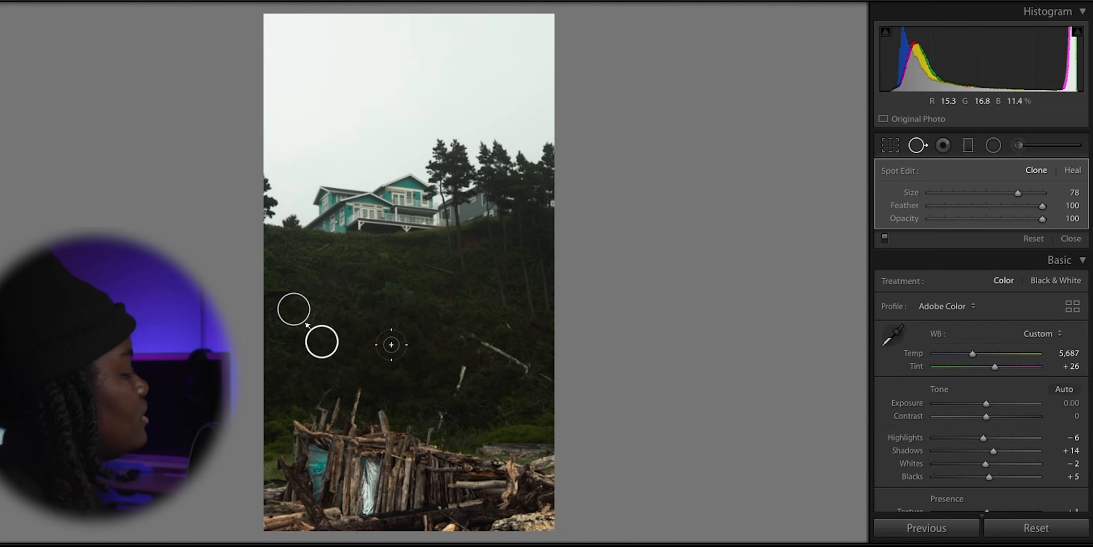
pyautogui.moveTo(339, 344)
pyautogui.mouseDown()
pyautogui.moveTo(381, 332)
pyautogui.moveTo(373, 350)
pyautogui.mouseUp()
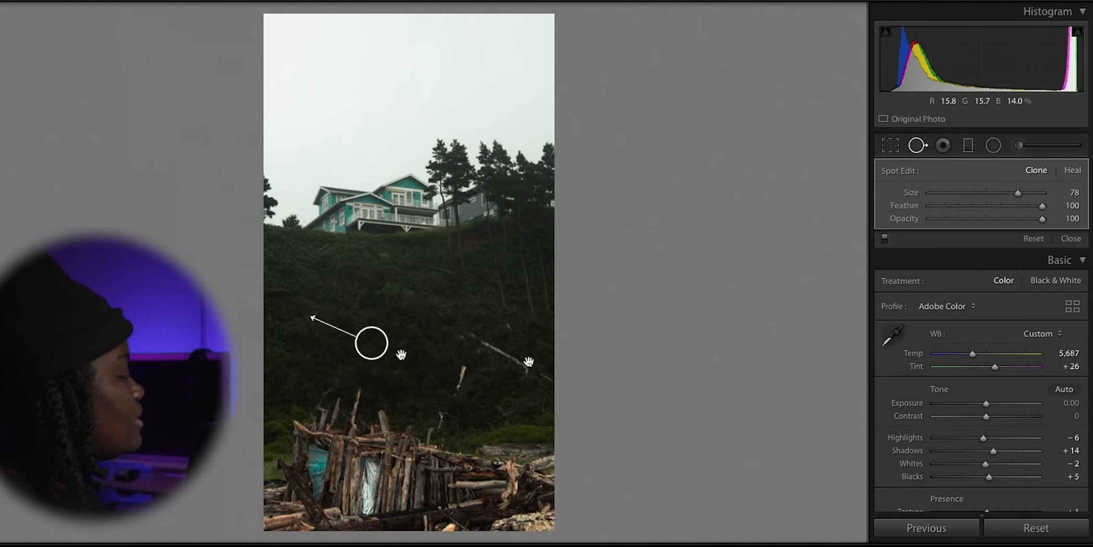
# Try cloning over the small pale branch on the hillside with brushed strokes, and delete those clone strokes
pyautogui.moveTo(459, 366); pyautogui.dragTo(462, 383)
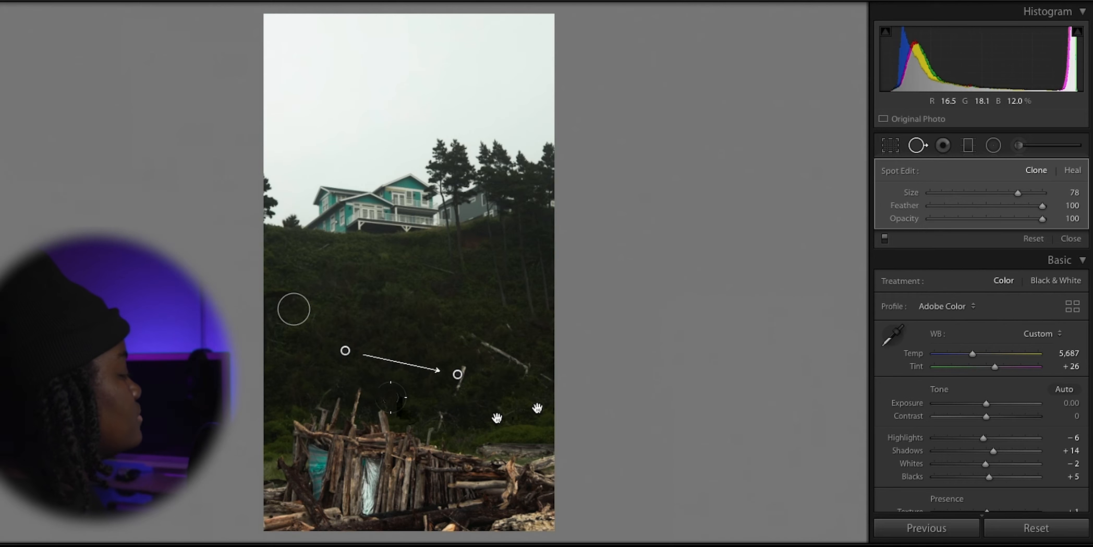
pyautogui.moveTo(346, 350); pyautogui.dragTo(402, 336)
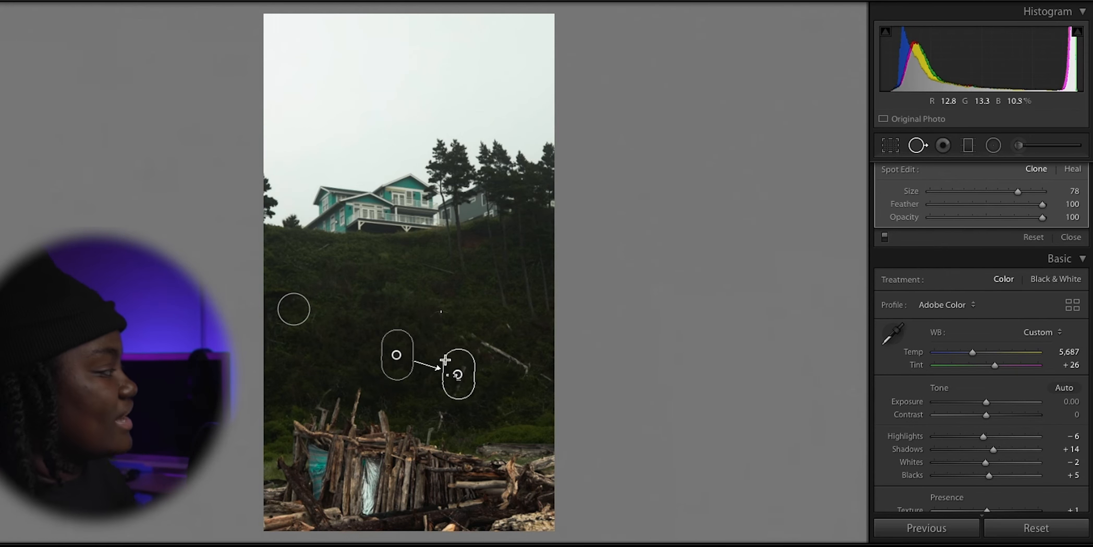
pyautogui.moveTo(440, 326); pyautogui.dragTo(458, 385)
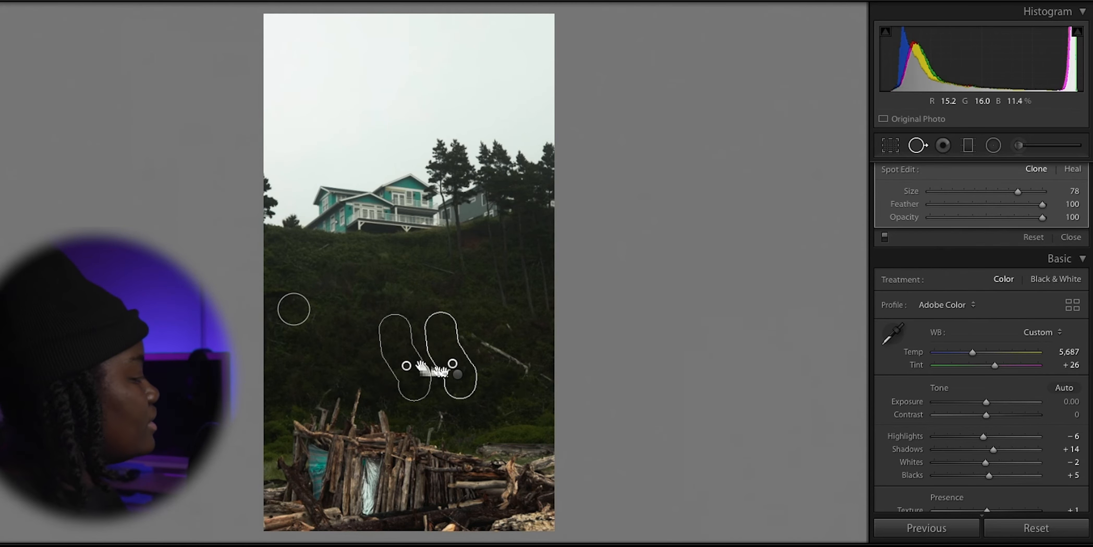
pyautogui.press('Delete')
pyautogui.click(458, 375)
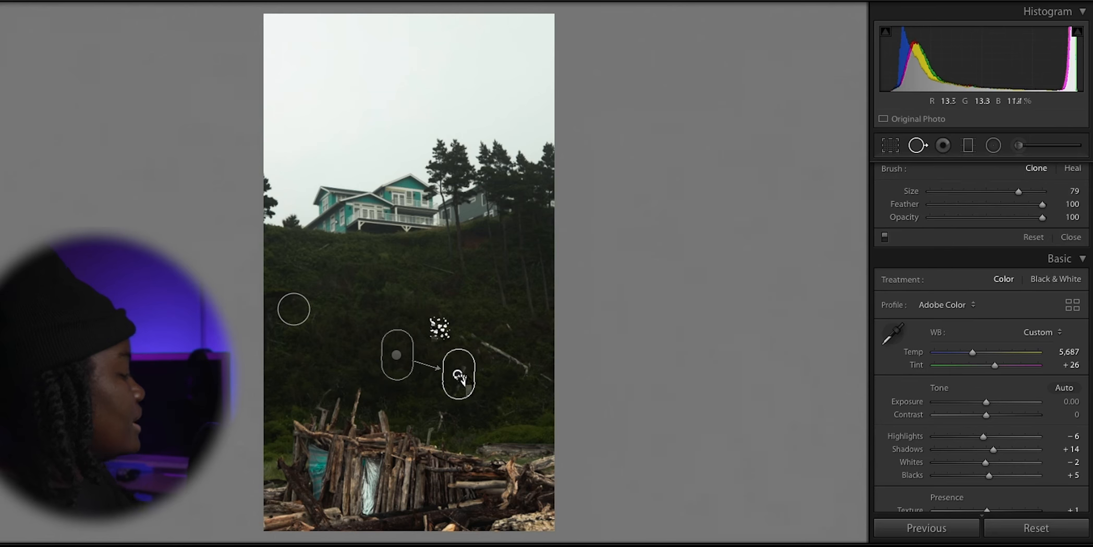
pyautogui.press('Delete')
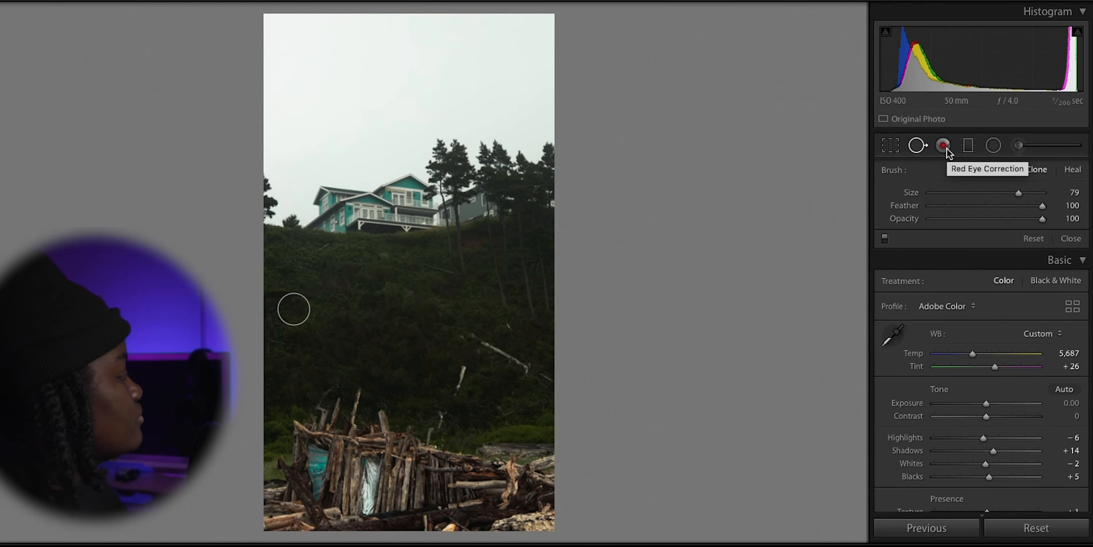
# Try a diagonal graduated filter across the sky and house with Temp -16 and Exposure 1.91, and delete it
pyautogui.click(946, 147)
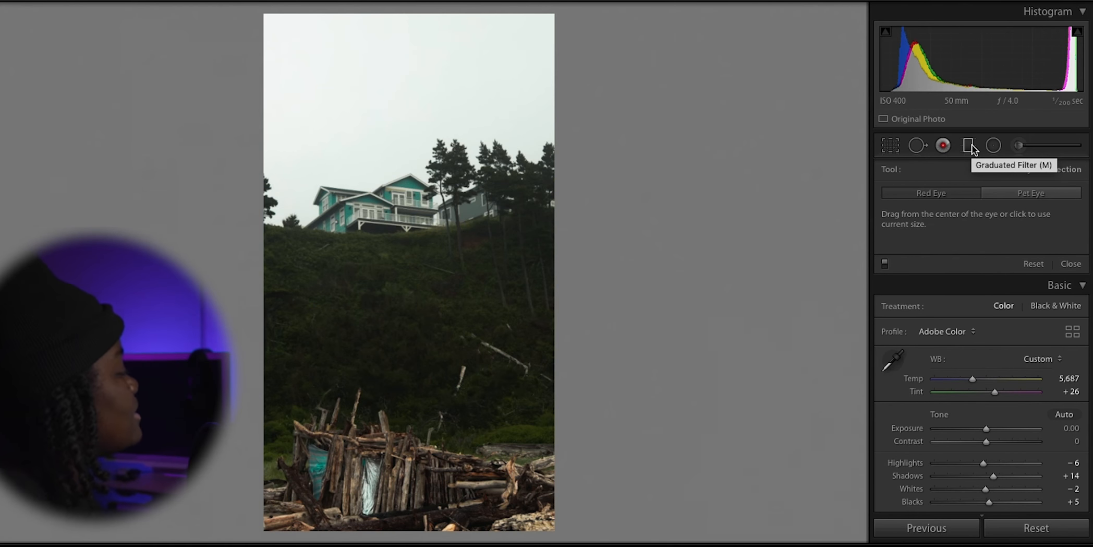
pyautogui.click(968, 146)
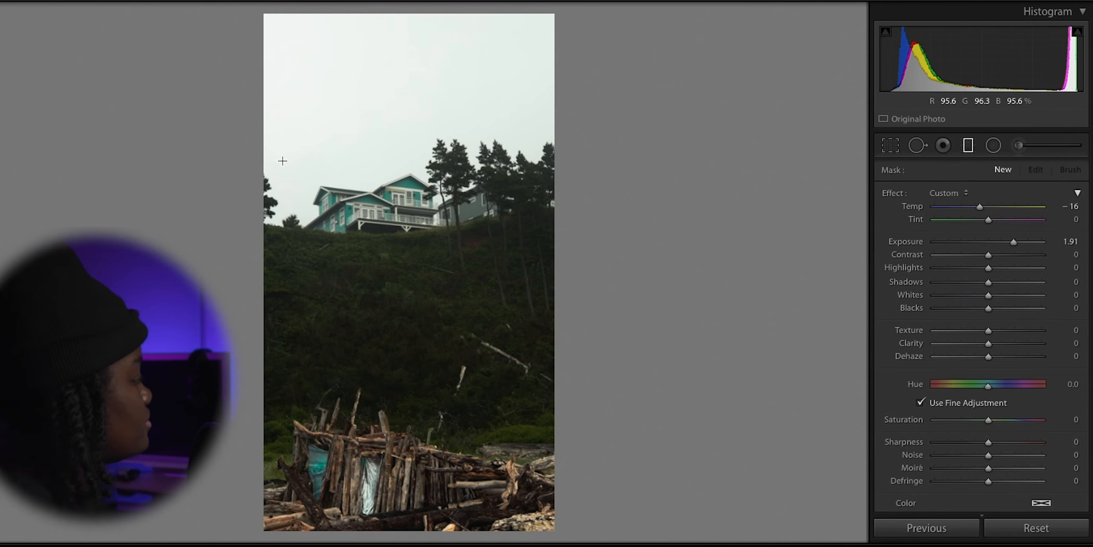
pyautogui.moveTo(392, 266); pyautogui.dragTo(373, 190)
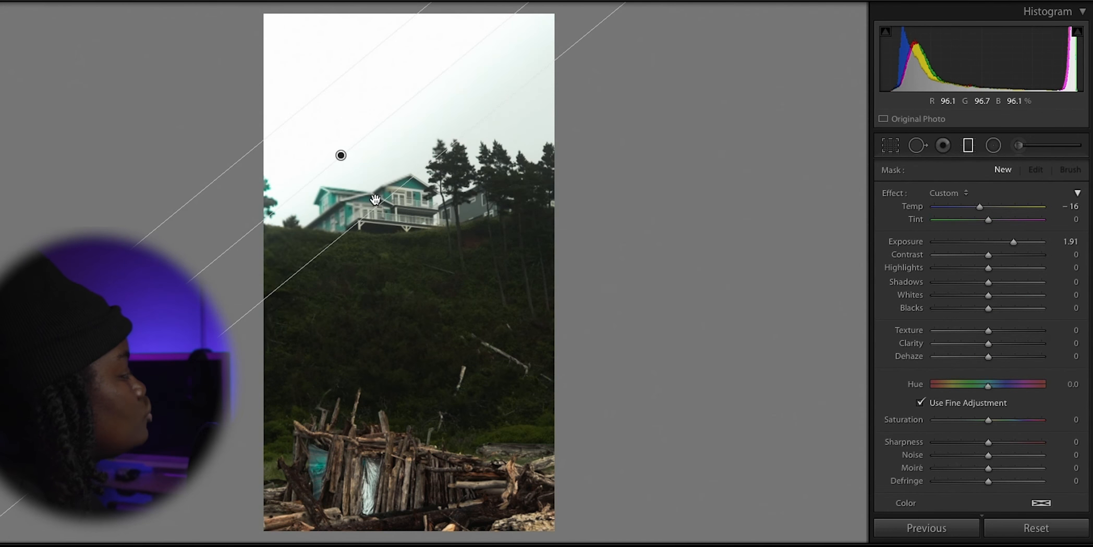
pyautogui.press('Delete')
# Draw a nearly horizontal graduated filter from the sky to the hilltop, try Hue 42.7 and Saturation 100, and reset both to 0
pyautogui.moveTo(345, 66); pyautogui.dragTo(340, 201)
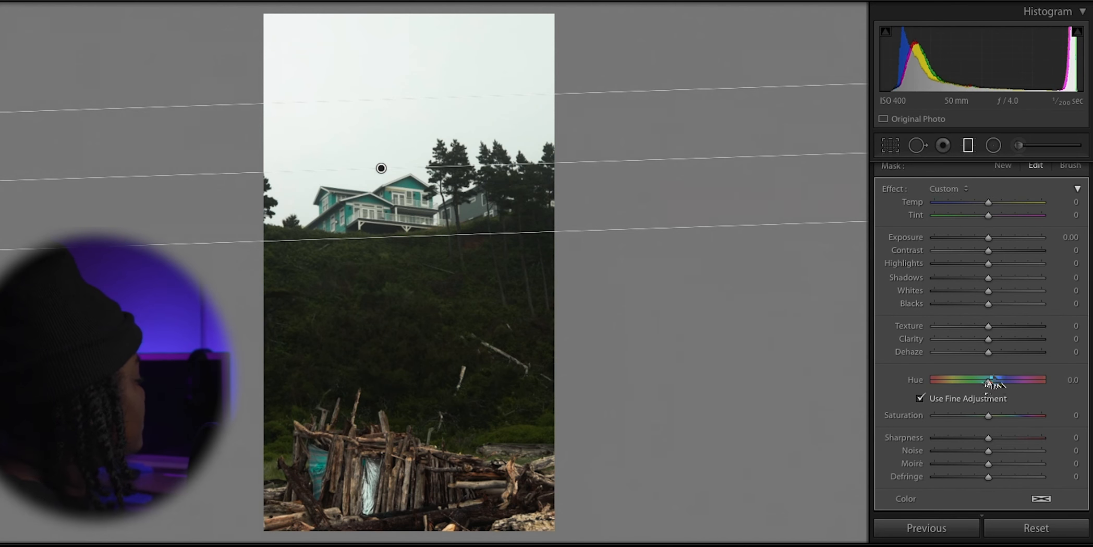
pyautogui.moveTo(993, 384); pyautogui.dragTo(1071, 379)
pyautogui.moveTo(989, 417); pyautogui.dragTo(1077, 419)
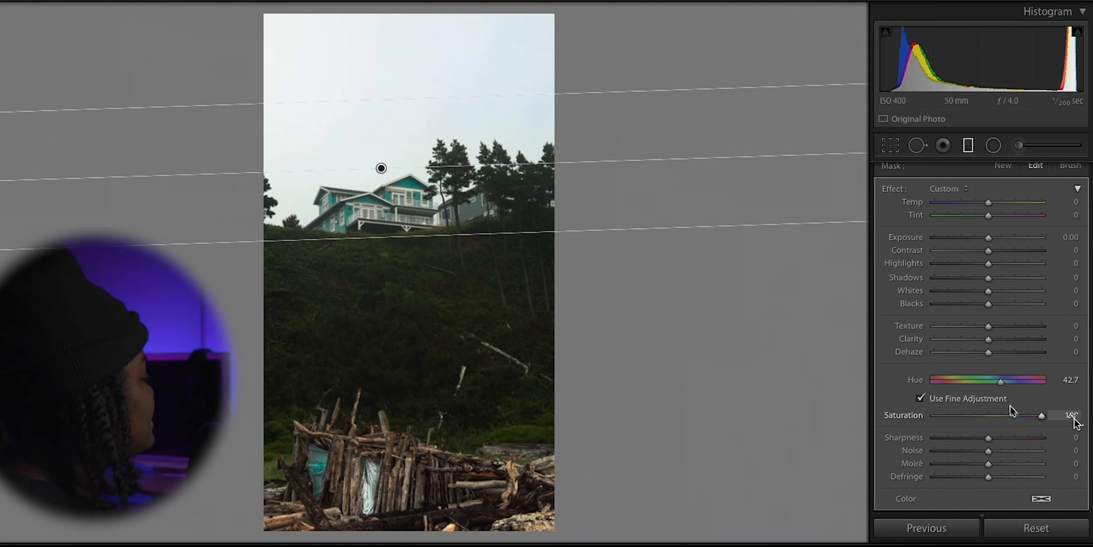
pyautogui.doubleClick(1034, 417)
pyautogui.doubleClick(1003, 382)
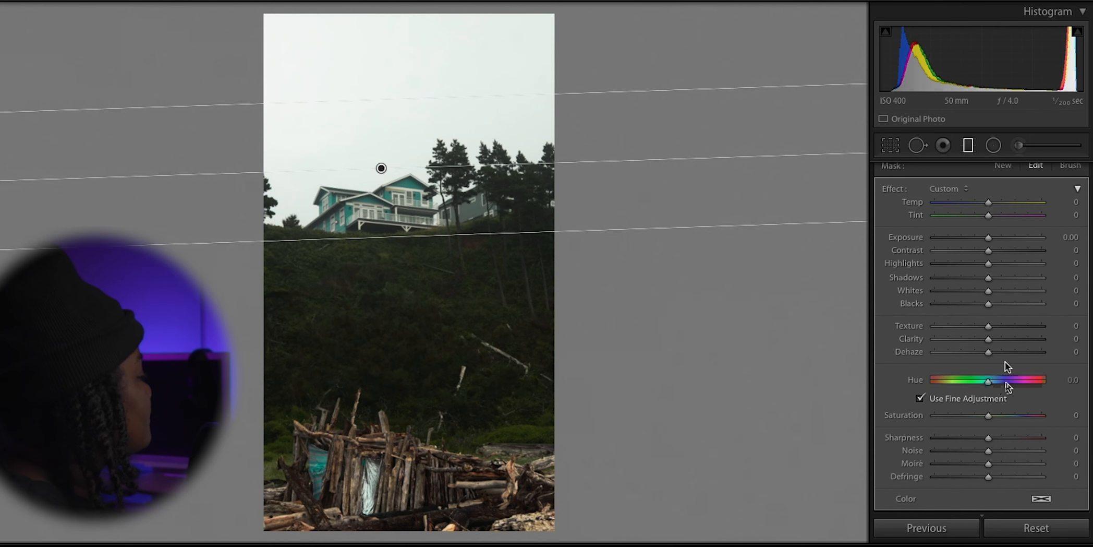
# Reposition the graduated filter over the dark hillside between the house and the driftwood
pyautogui.moveTo(382, 168); pyautogui.dragTo(382, 174)
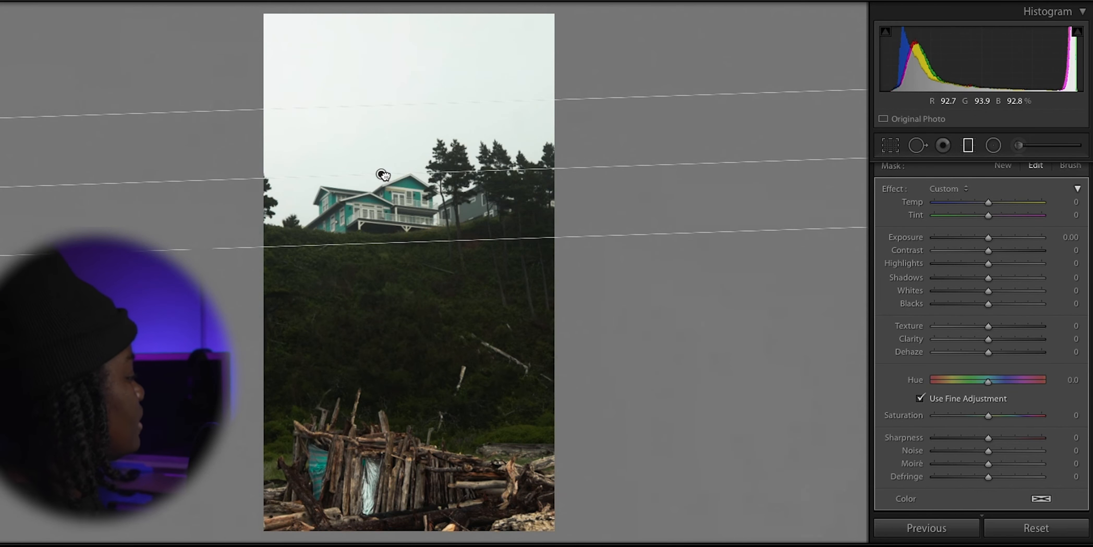
pyautogui.rightClick(332, 207)
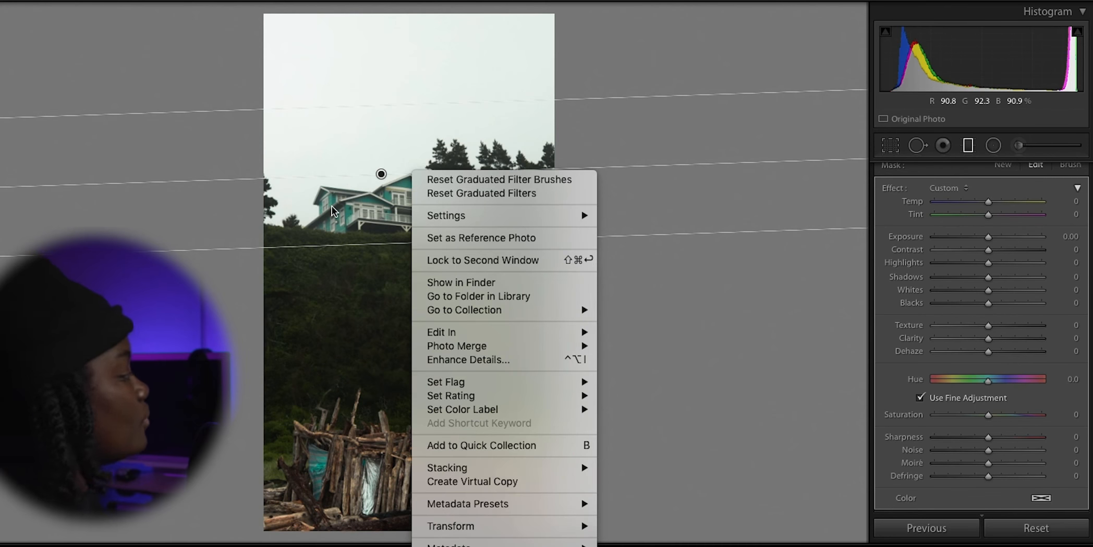
pyautogui.click(332, 207)
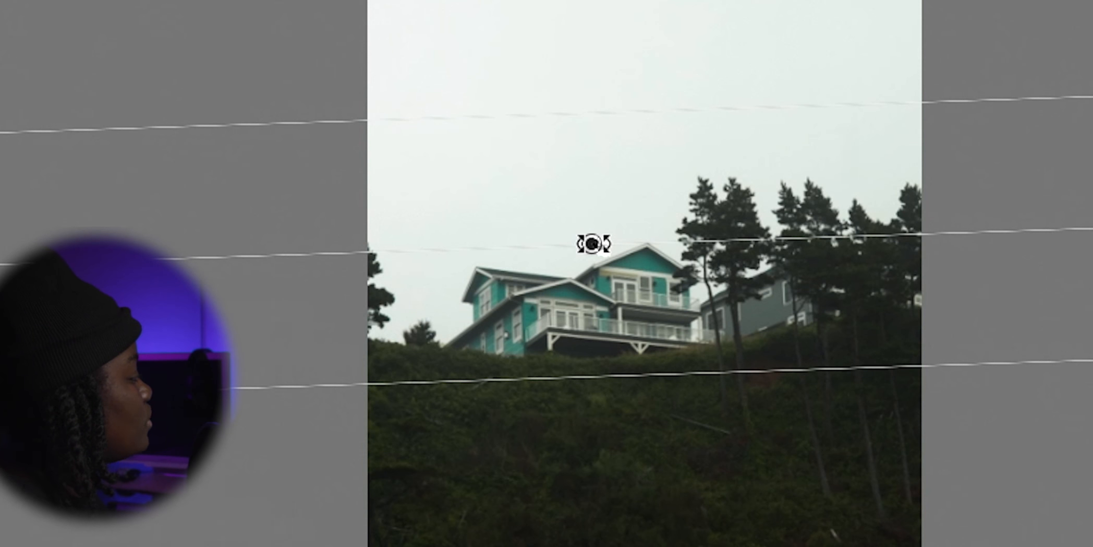
pyautogui.moveTo(614, 243); pyautogui.dragTo(580, 261)
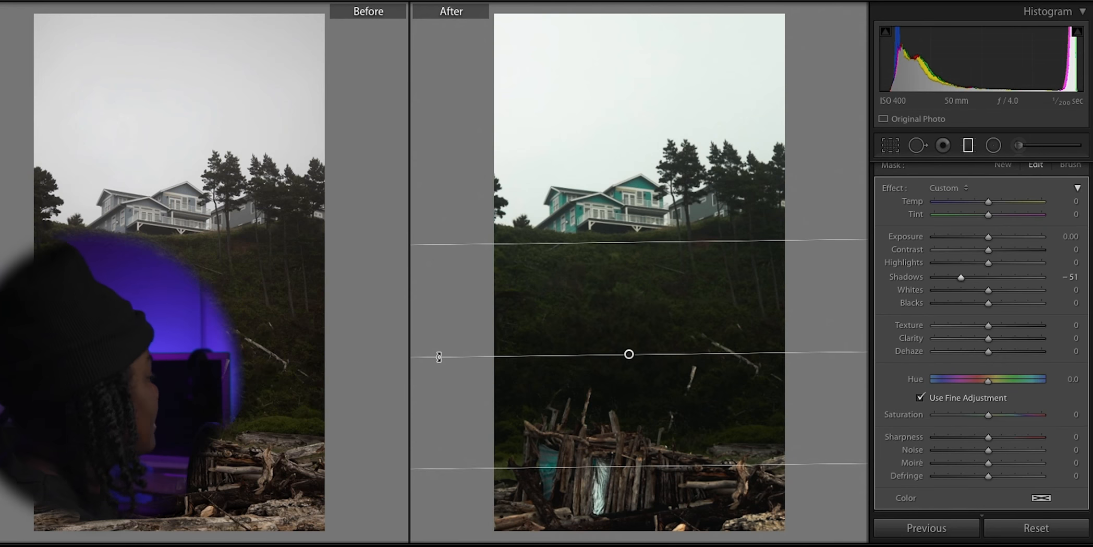
# Leave the before/after comparison and set the hillside graduated filter's Shadows to -28
pyautogui.press('y')
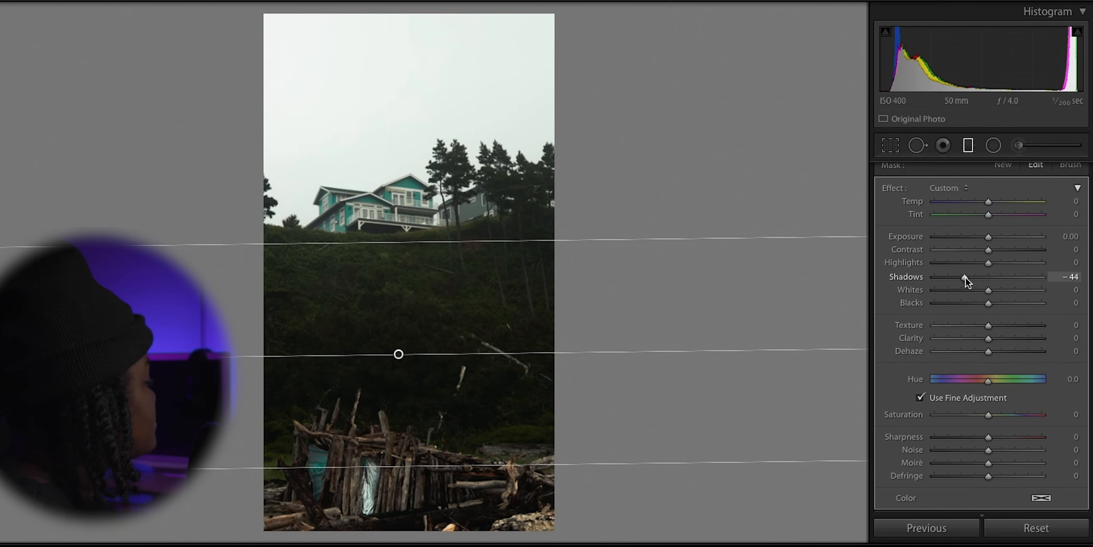
pyautogui.moveTo(965, 277); pyautogui.dragTo(970, 277)
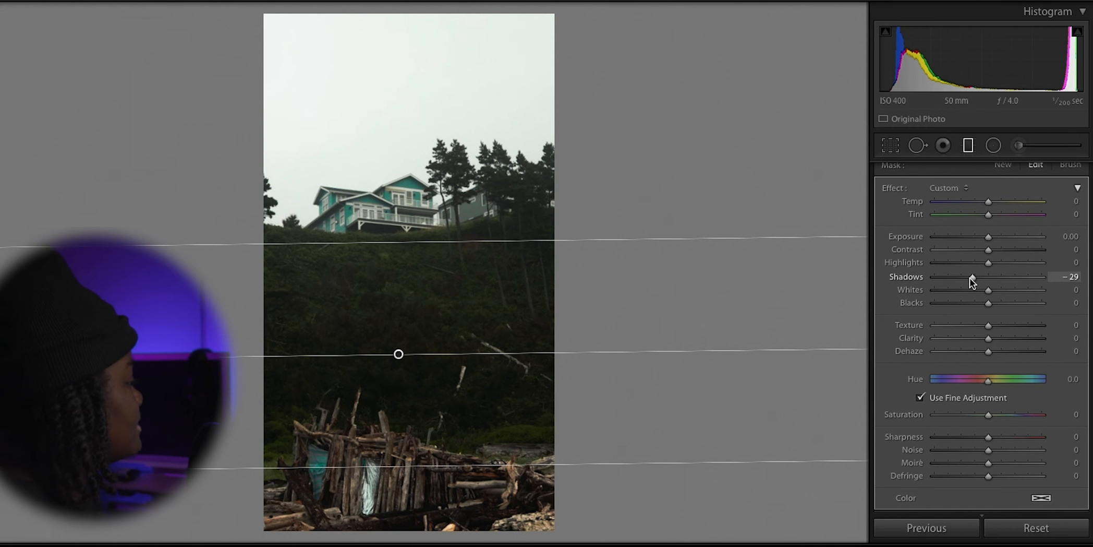
pyautogui.moveTo(969, 278); pyautogui.dragTo(970, 277)
pyautogui.scroll(-1, 938, 260)
pyautogui.scroll(1, 937, 260)
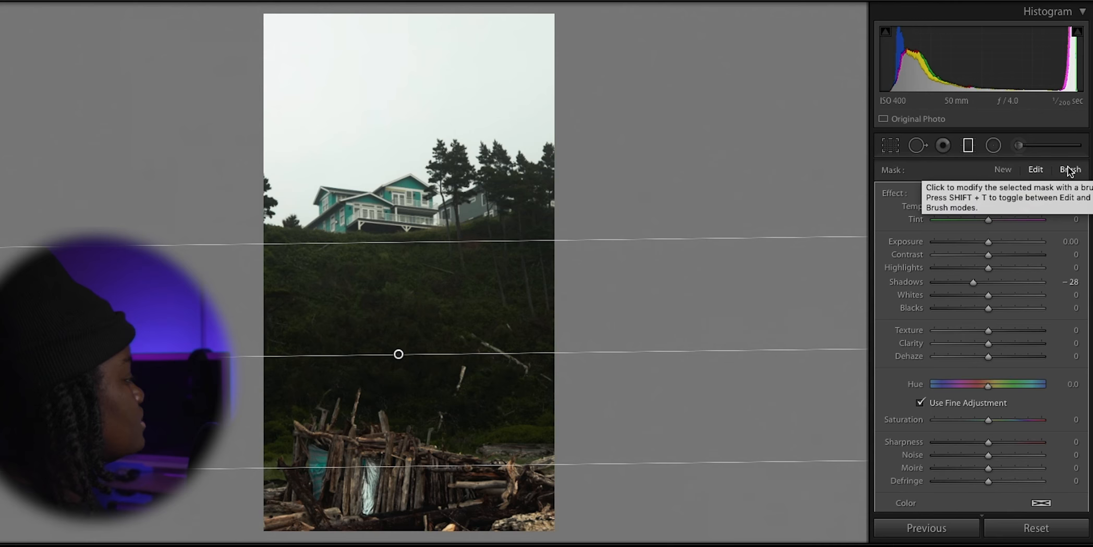
# Draw an elliptical radial filter around the house with Temp -16 and Exposure 1.91, and invert it to affect the inside
pyautogui.click(994, 147)
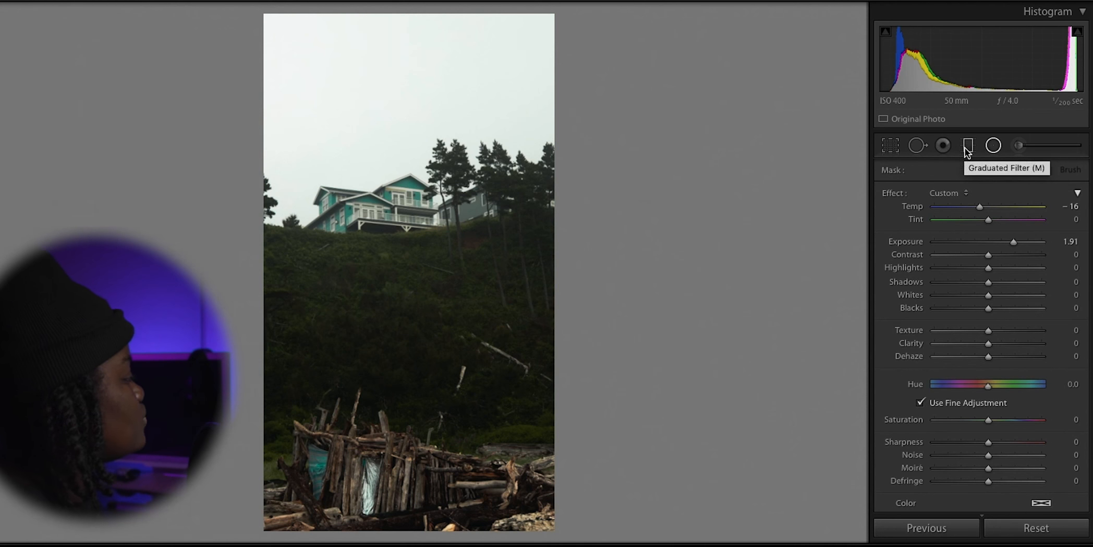
pyautogui.click(993, 146)
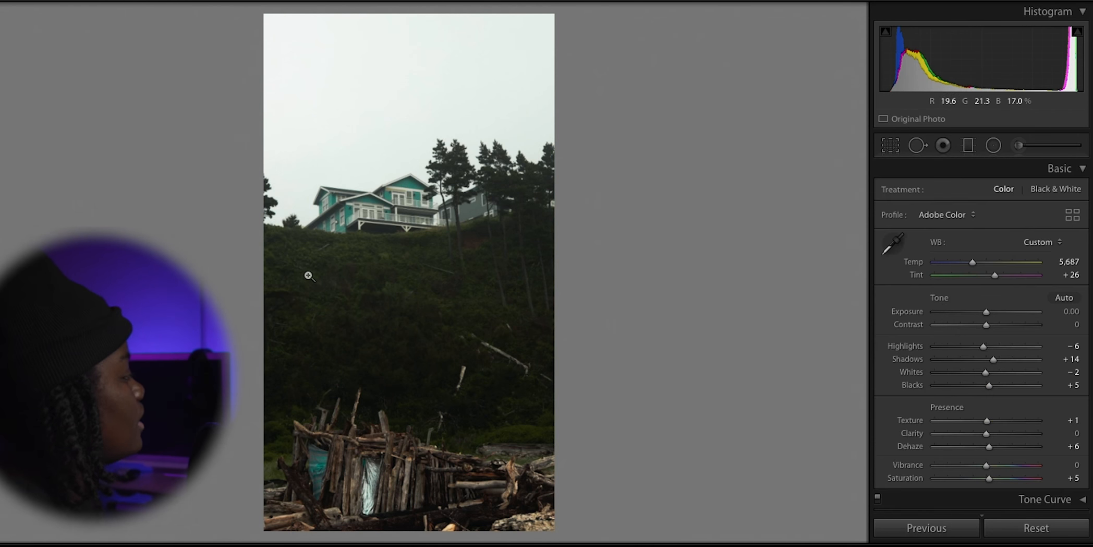
pyautogui.click(995, 146)
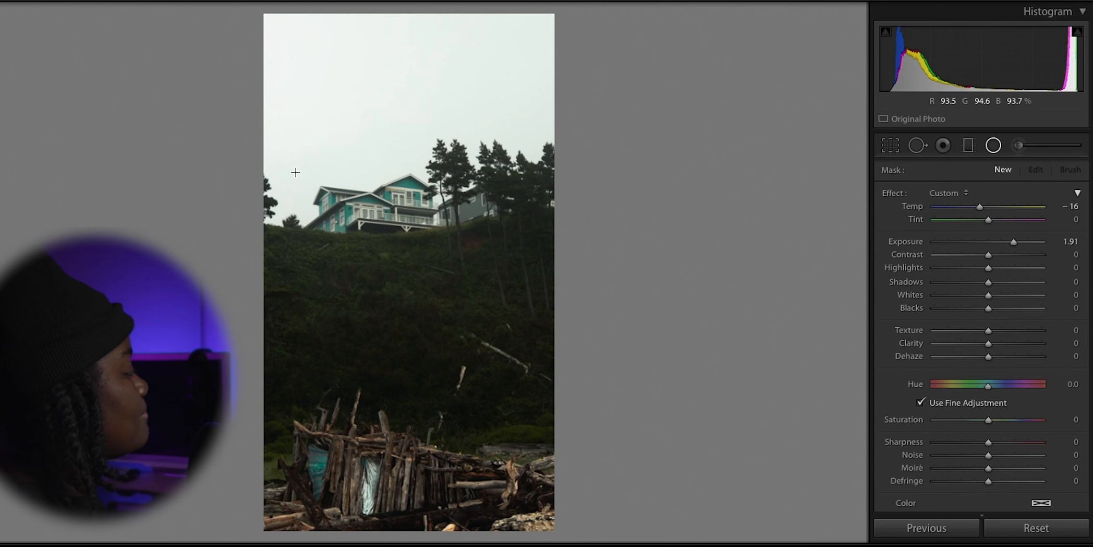
pyautogui.moveTo(292, 163); pyautogui.dragTo(375, 200)
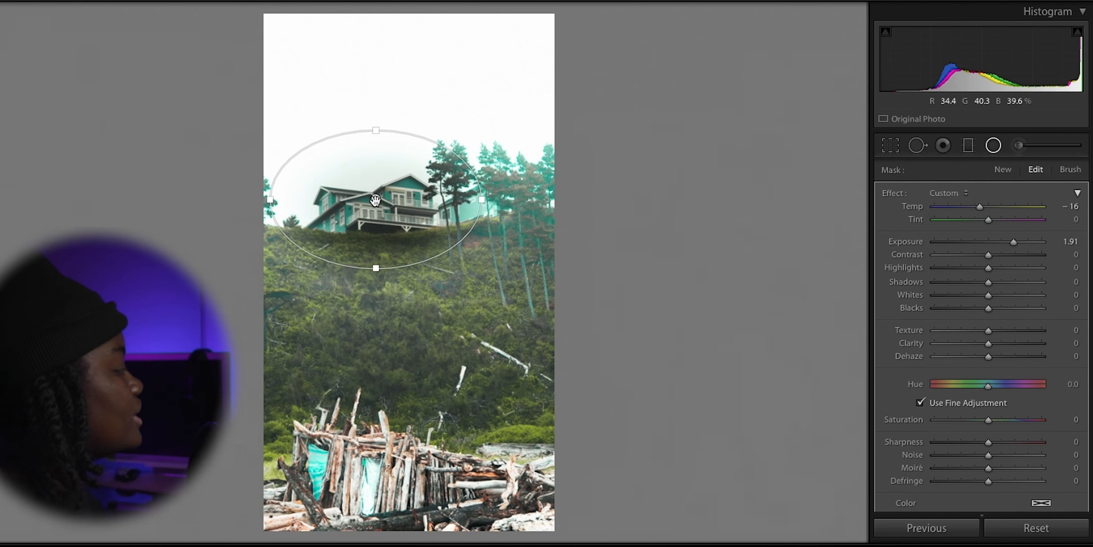
pyautogui.moveTo(375, 201)
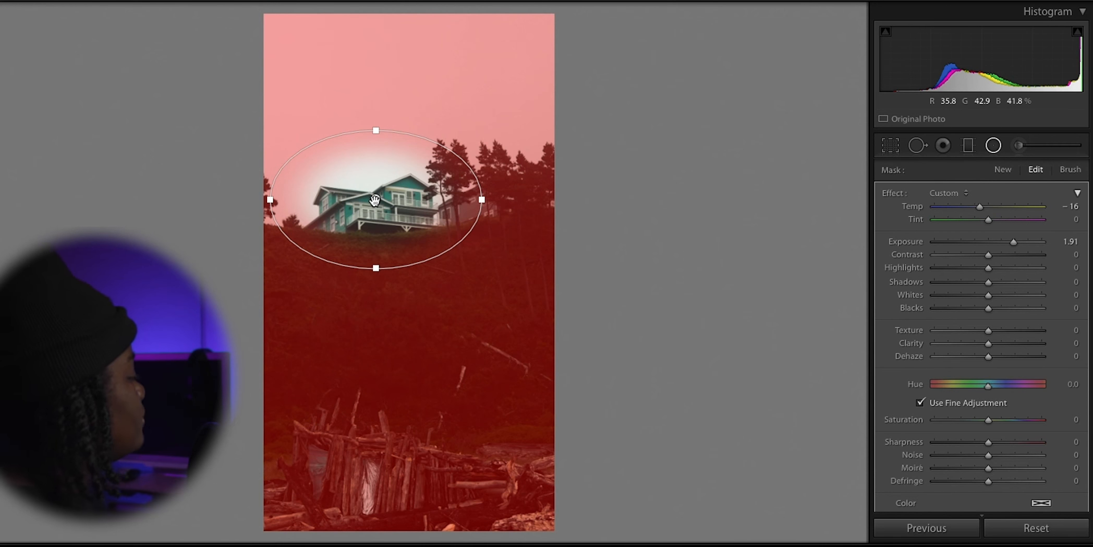
pyautogui.scroll(-3, 906, 344)
pyautogui.click(919, 449)
pyautogui.scroll(3, 887, 370)
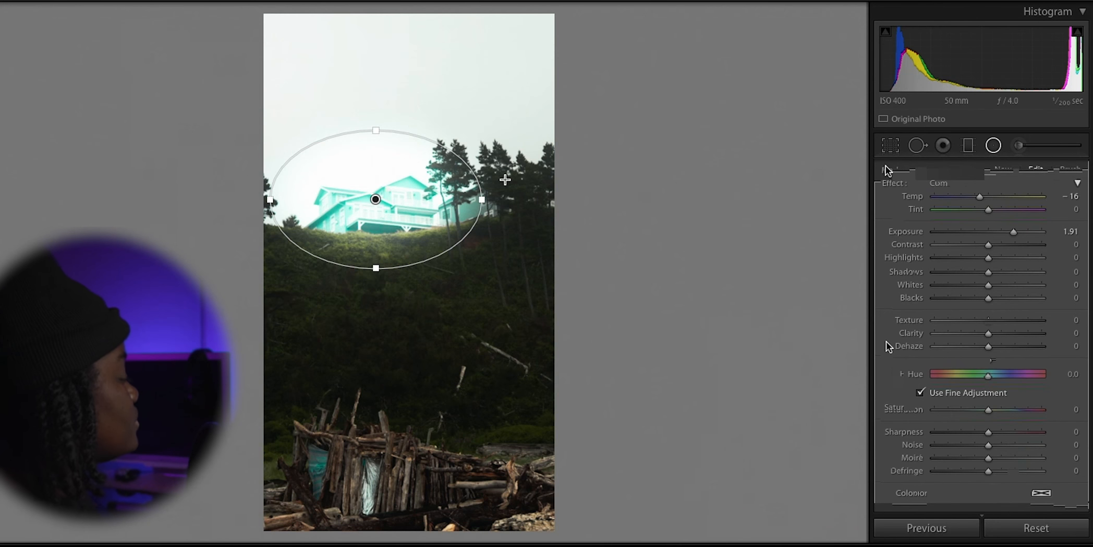
# Reset the house radial filter's Exposure and Temp to 0, and set Shadows to 13, Texture to 4 and Dehaze to 4
pyautogui.doubleClick(1015, 241)
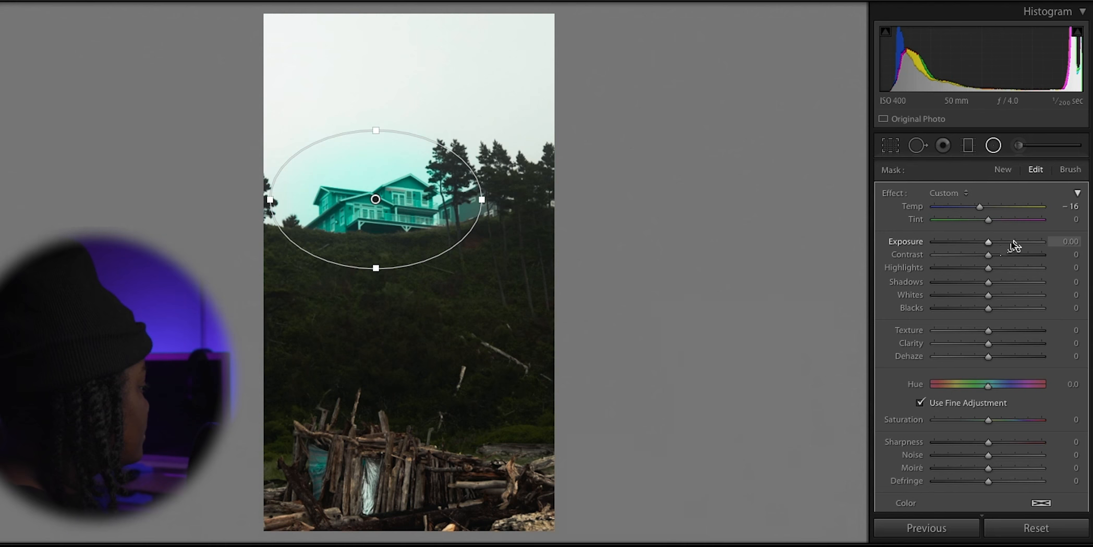
pyautogui.doubleClick(983, 208)
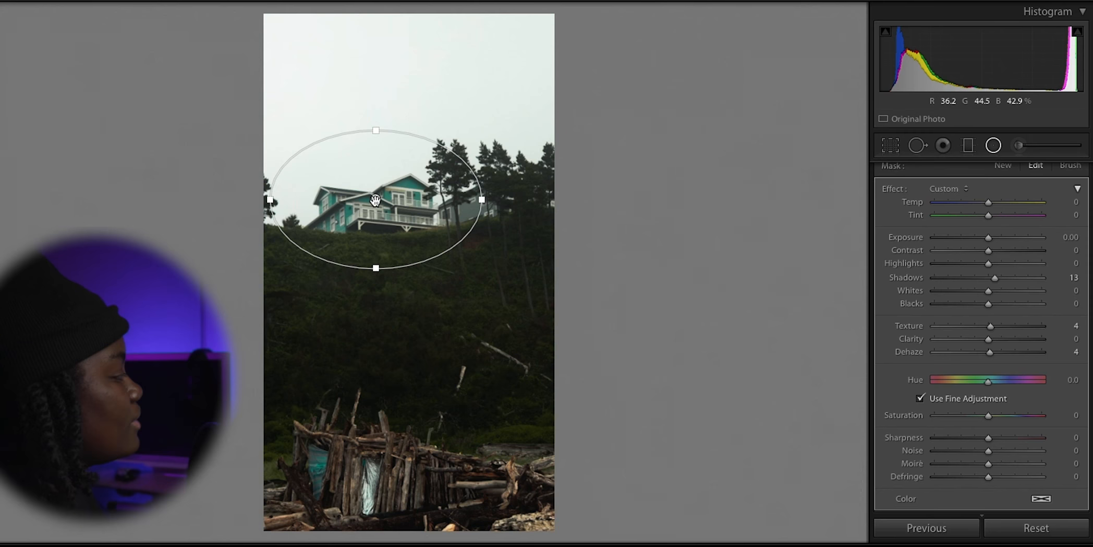
pyautogui.rightClick(376, 199)
pyautogui.click(392, 204)
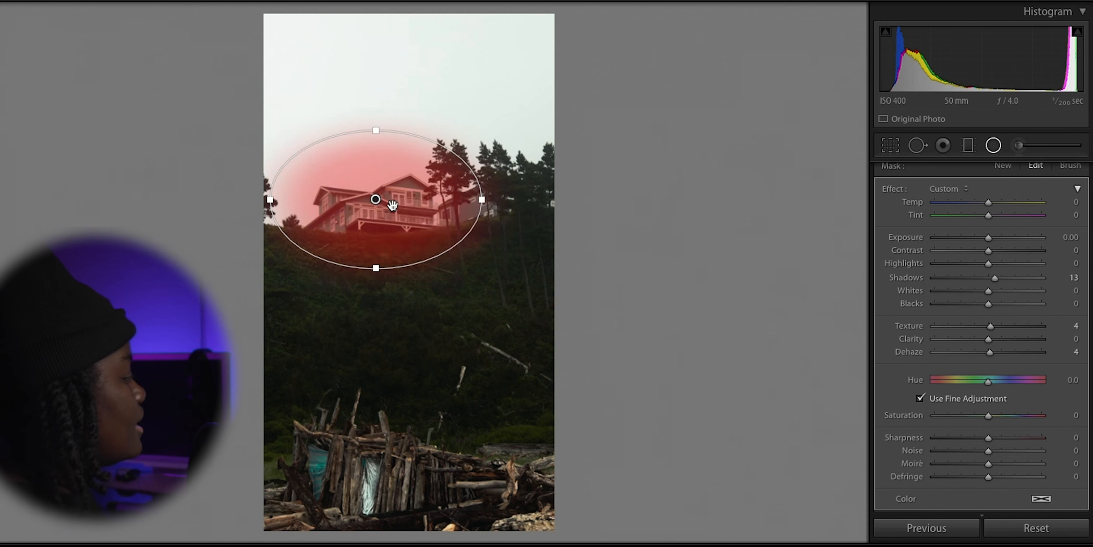
# Make the radial filter affect the area outside the ellipse, and reset its Shadows and Texture to 0
pyautogui.scroll(-3, 937, 464)
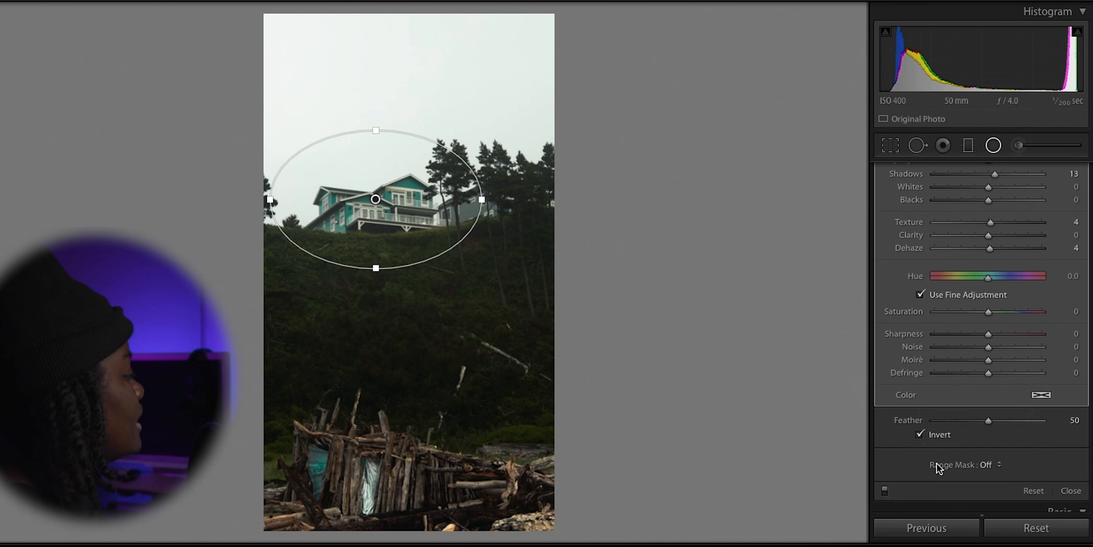
pyautogui.click(920, 435)
pyautogui.scroll(2, 892, 378)
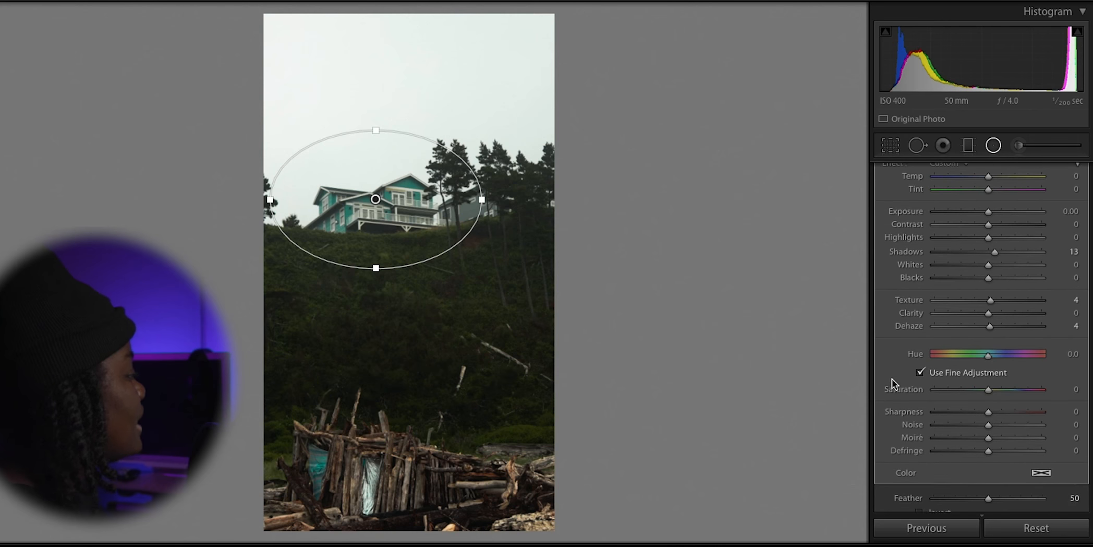
pyautogui.doubleClick(995, 253)
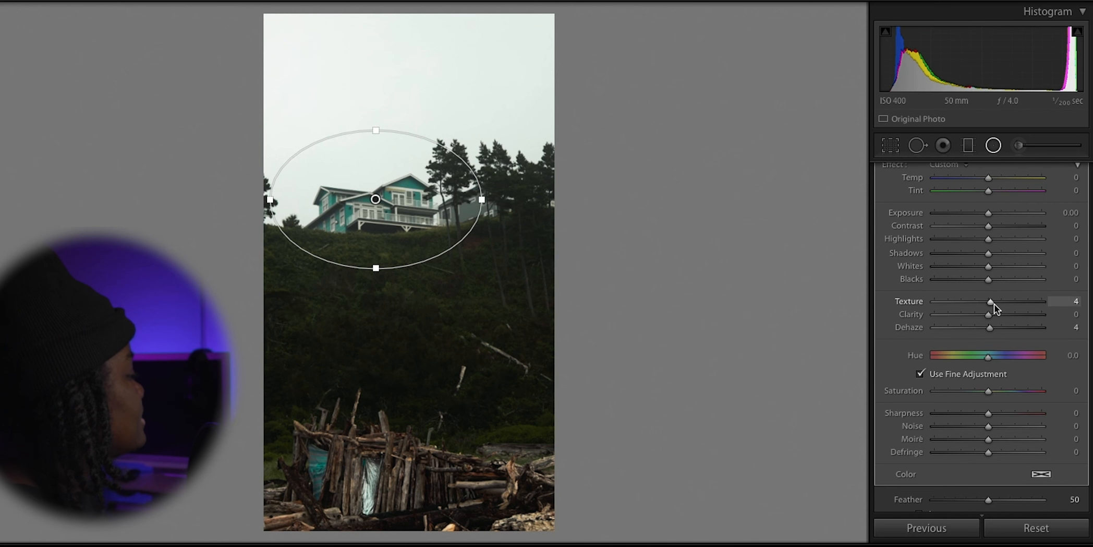
pyautogui.doubleClick(992, 301)
# Try extreme darkening around the house with the radial filter's Shadows at -100 and Exposure at -4.00
pyautogui.scroll(1, 989, 308)
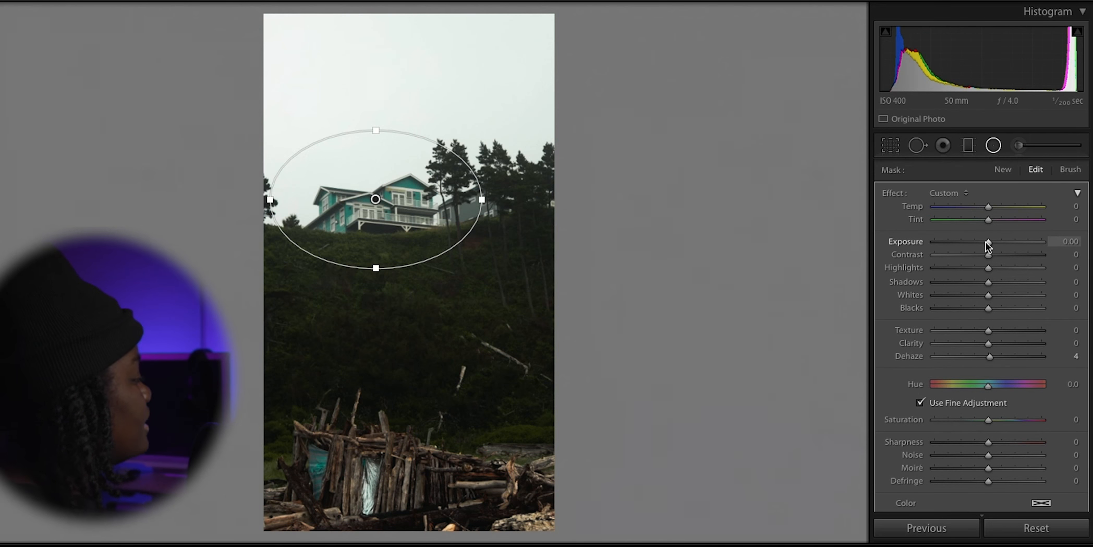
pyautogui.moveTo(985, 284); pyautogui.dragTo(911, 283)
pyautogui.moveTo(955, 242); pyautogui.dragTo(897, 244)
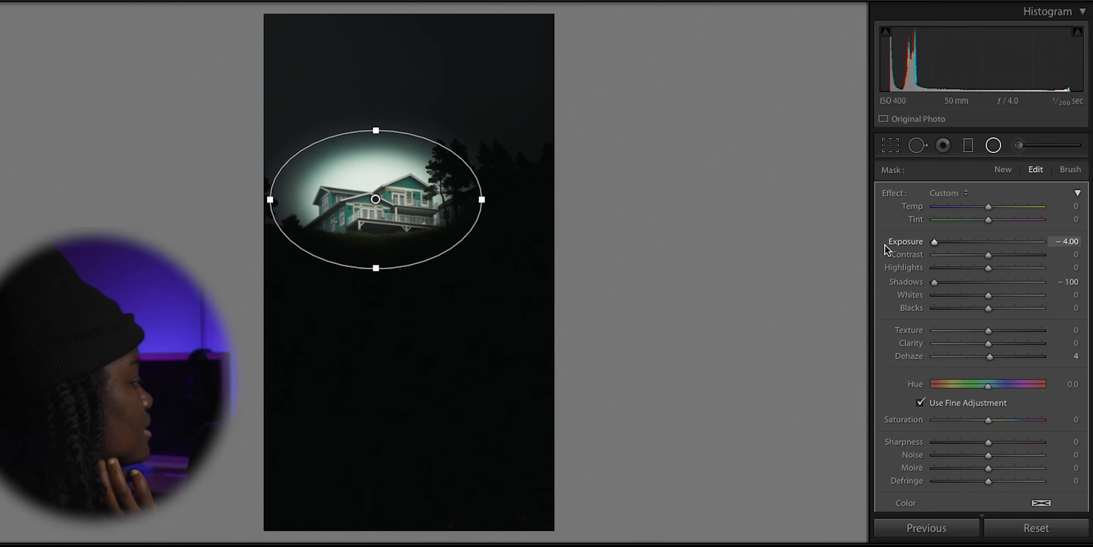
# Set the radial filter's Exposure to 0.03, Highlights to -4 and Shadows to -24
pyautogui.moveTo(934, 241); pyautogui.dragTo(989, 242)
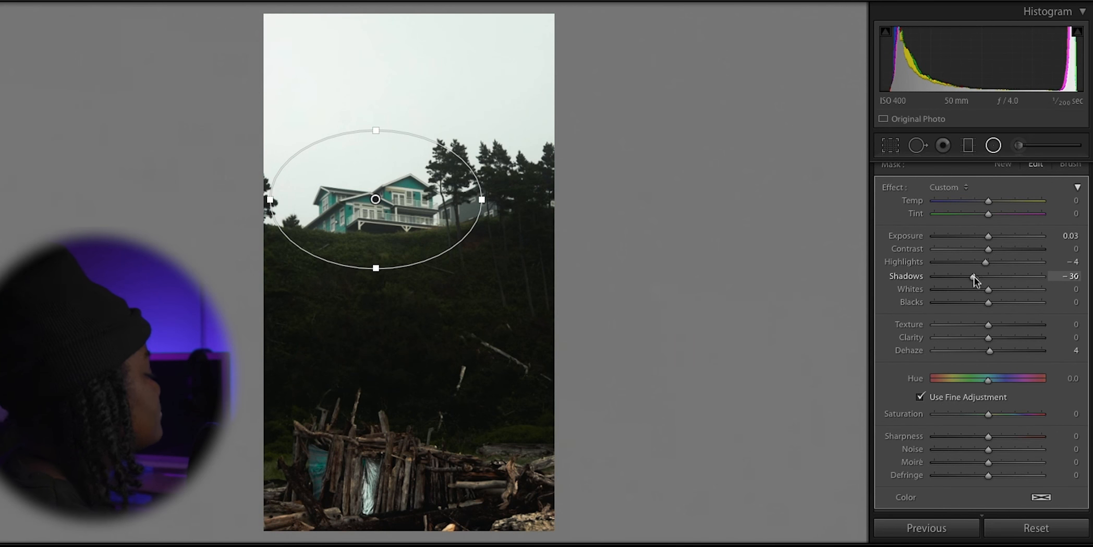
pyautogui.moveTo(974, 277); pyautogui.dragTo(977, 276)
pyautogui.scroll(1, 977, 275)
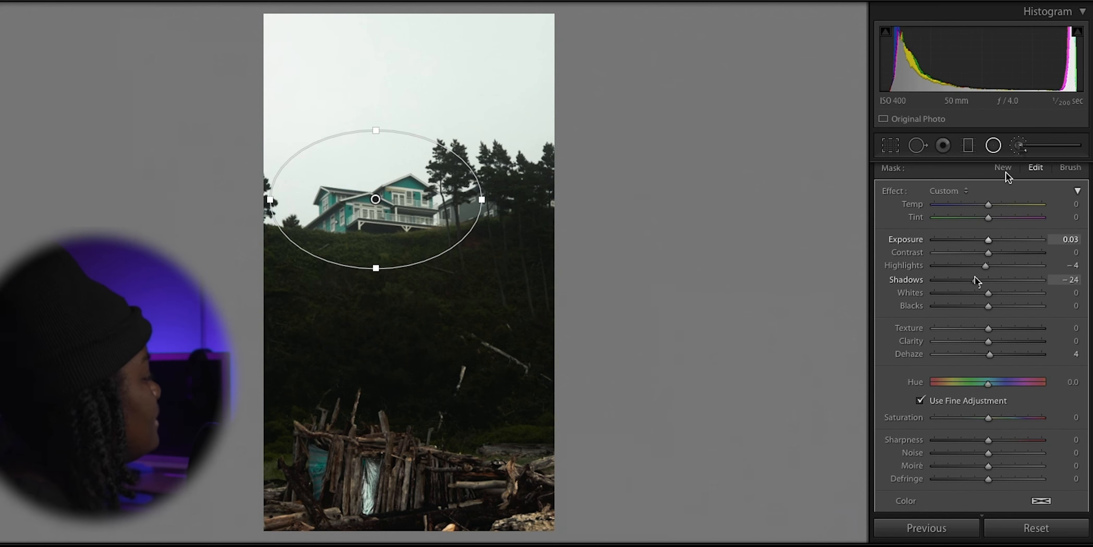
# Paint over the teal hillside house with a new adjustment brush set to Temp 0 and Exposure 2.26
pyautogui.click(1020, 146)
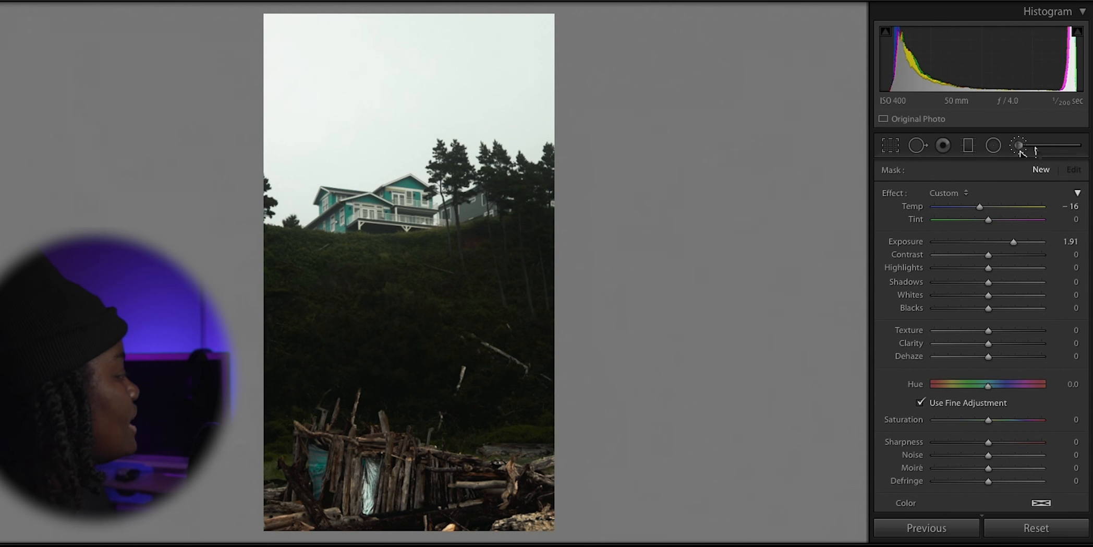
pyautogui.doubleClick(1013, 241)
pyautogui.doubleClick(1007, 207)
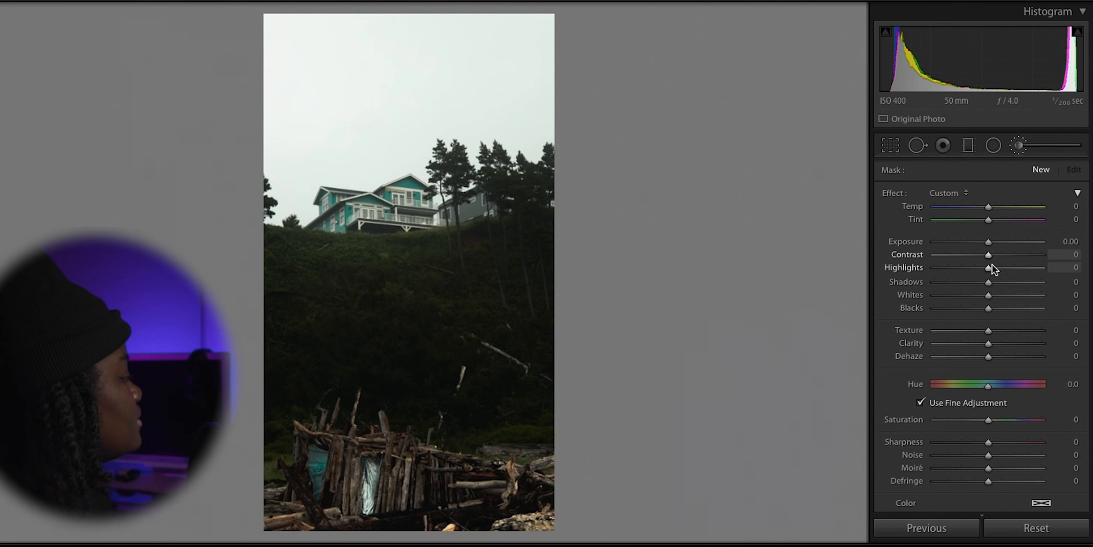
pyautogui.moveTo(989, 243); pyautogui.dragTo(1020, 241)
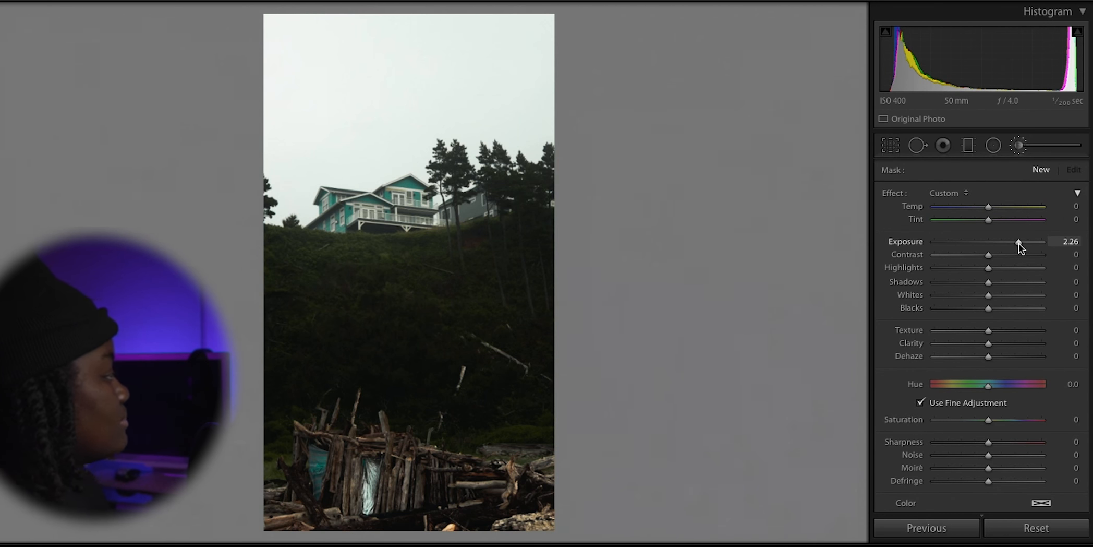
pyautogui.click(1019, 146)
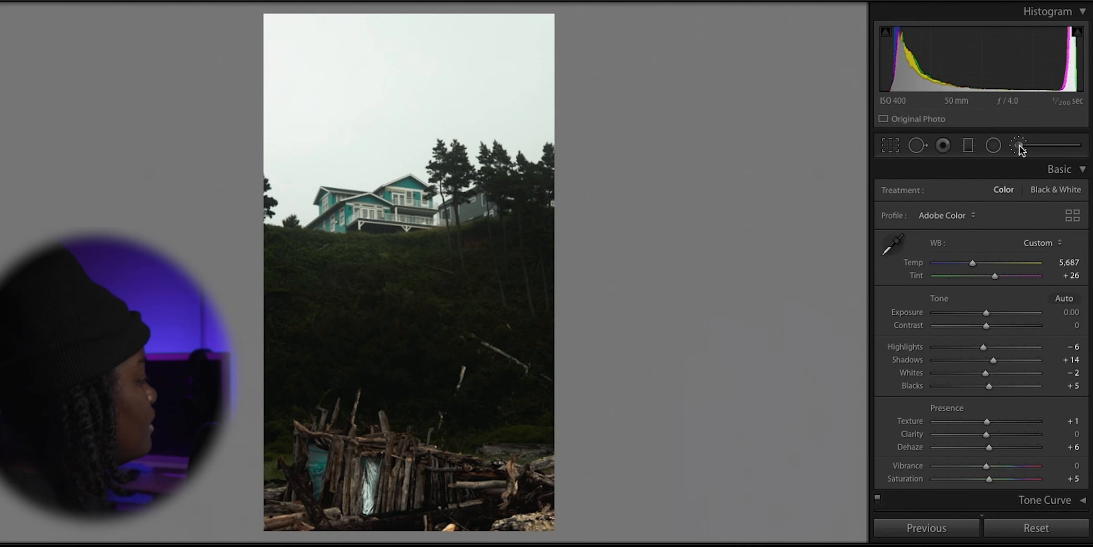
pyautogui.click(1019, 146)
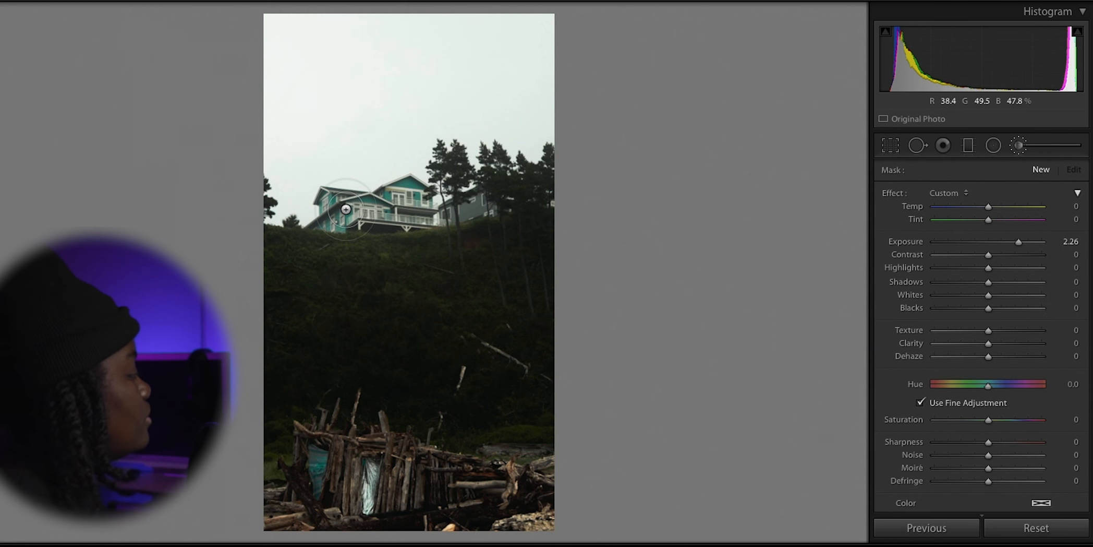
pyautogui.moveTo(345, 209)
pyautogui.mouseDown()
pyautogui.moveTo(403, 210)
pyautogui.moveTo(418, 195)
pyautogui.moveTo(381, 210)
pyautogui.moveTo(334, 201)
pyautogui.moveTo(334, 221)
pyautogui.moveTo(414, 191)
pyautogui.moveTo(410, 220)
pyautogui.mouseUp()
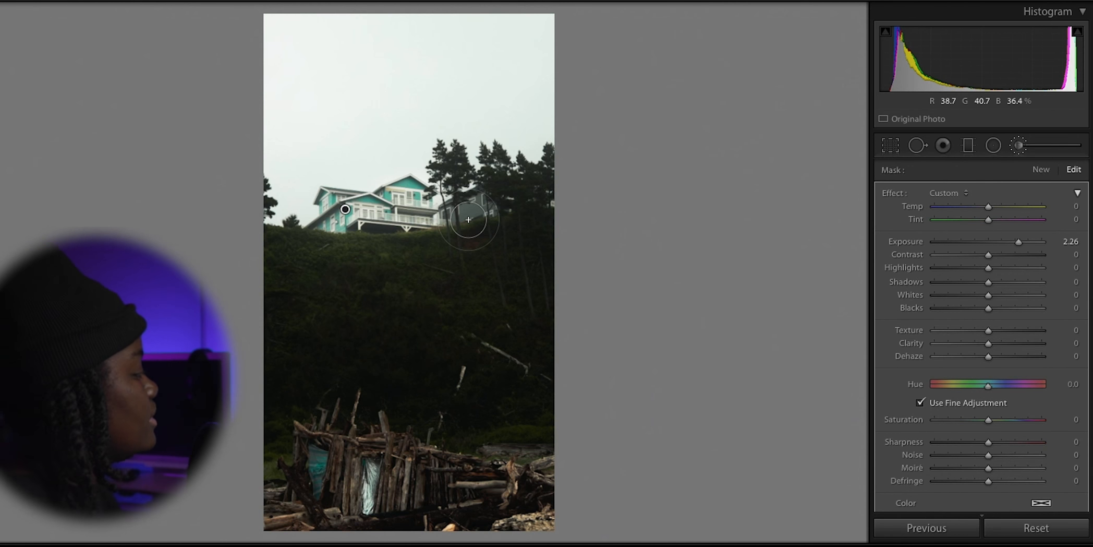
pyautogui.scroll(8, 413, 252)
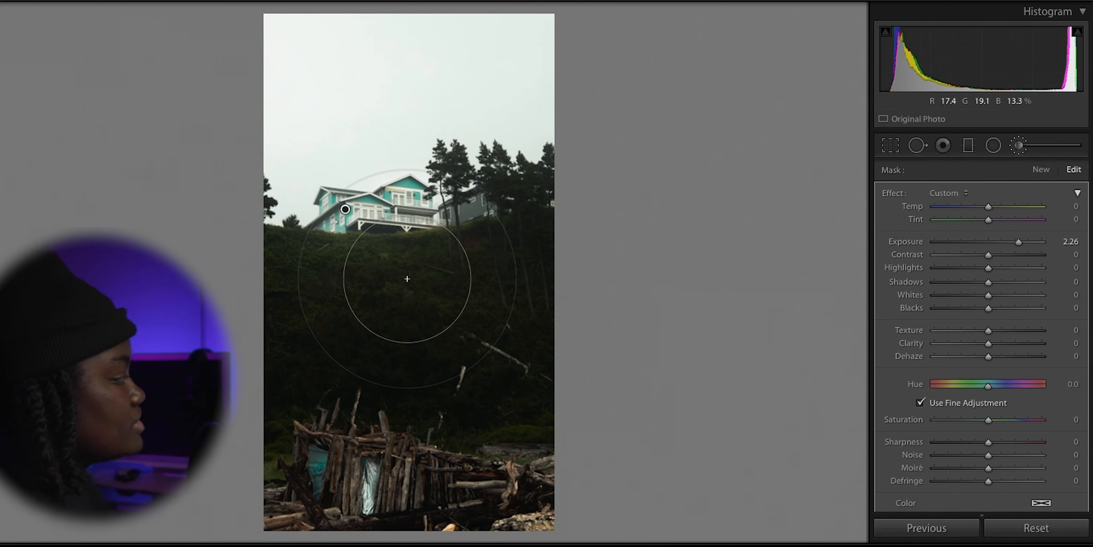
pyautogui.scroll(-5, 404, 274)
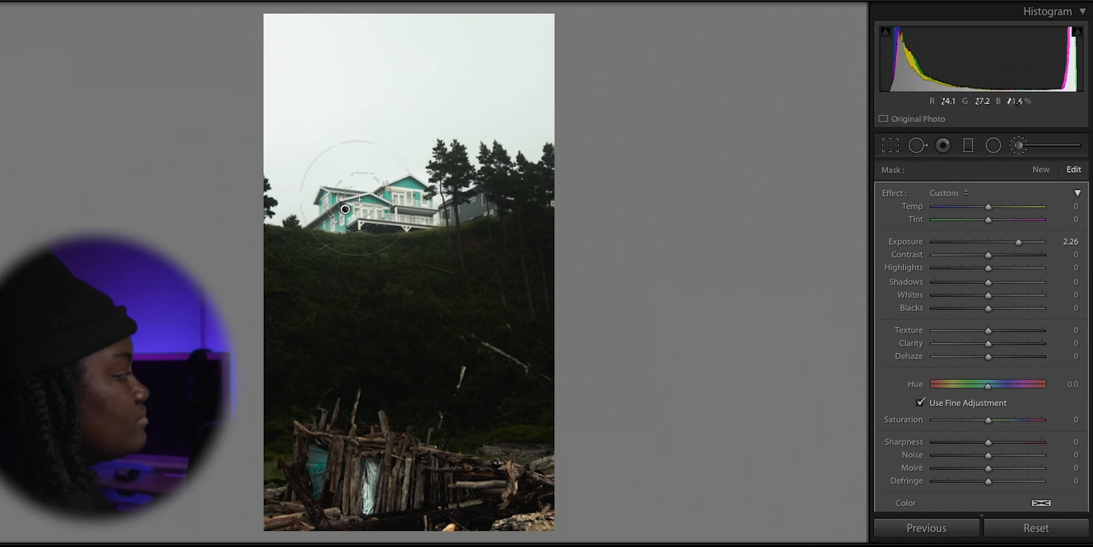
# Refine the house brush adjustment with Clarity 10, Exposure 1.69 and Shadows -2
pyautogui.moveTo(989, 344); pyautogui.dragTo(1001, 347)
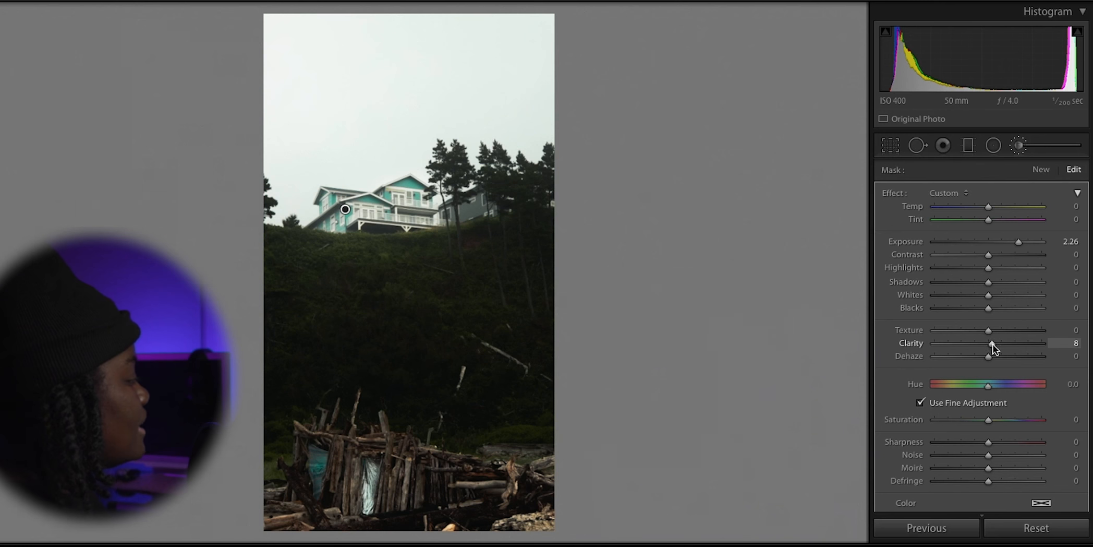
pyautogui.moveTo(992, 343); pyautogui.dragTo(994, 344)
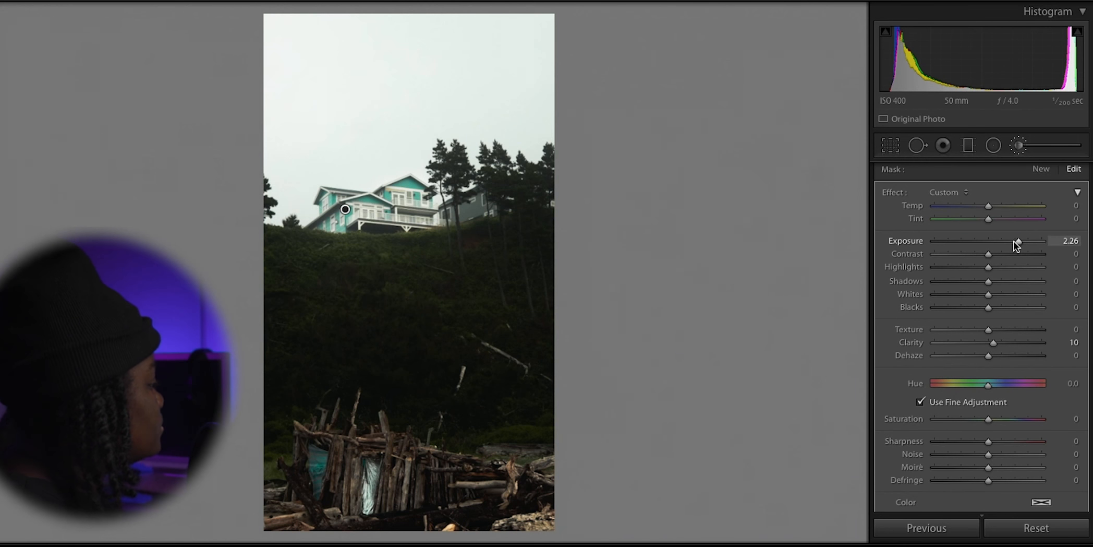
pyautogui.moveTo(1015, 244); pyautogui.dragTo(1009, 243)
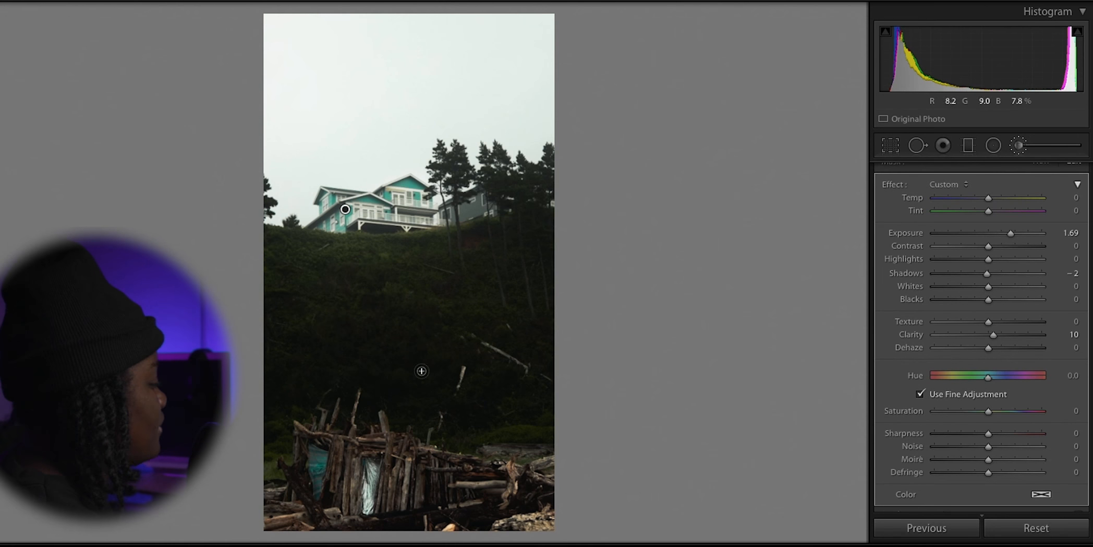
# Extend the brush adjustment over the driftwood shelter and its teal fabric with a small brush
pyautogui.moveTo(315, 456)
pyautogui.mouseDown()
pyautogui.moveTo(319, 488)
pyautogui.moveTo(336, 495)
pyautogui.moveTo(365, 482)
pyautogui.moveTo(402, 488)
pyautogui.mouseUp()
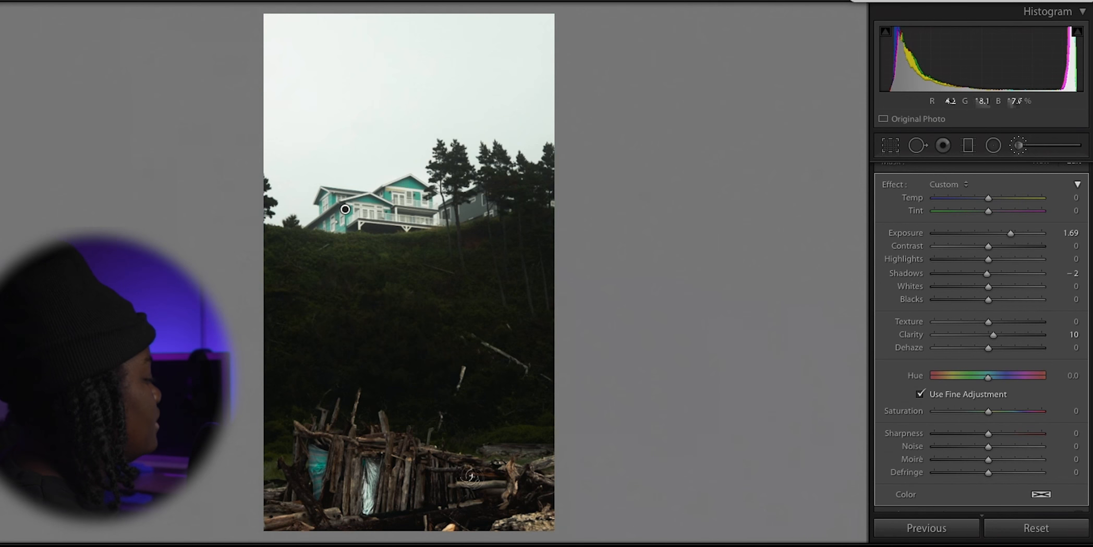